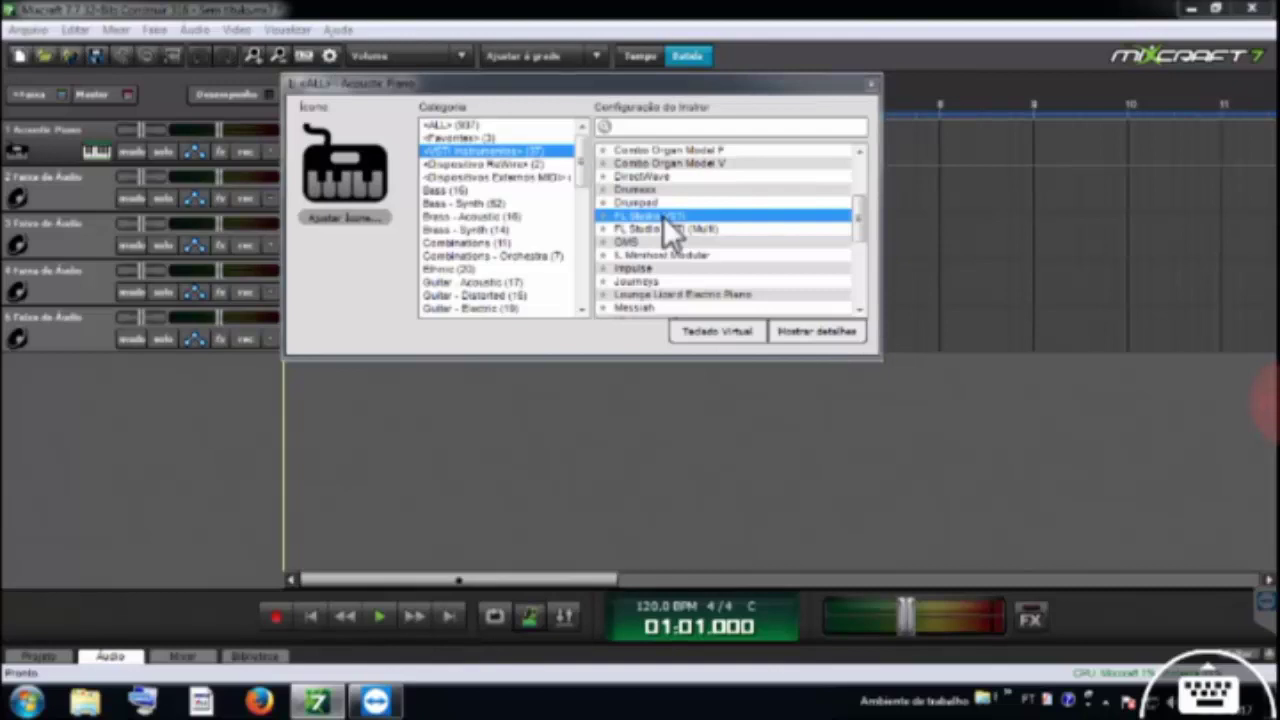
Load FL Studio VSTi on track 1, open its FL Studio interface and open the most recent project listed there
left_click(663, 216)
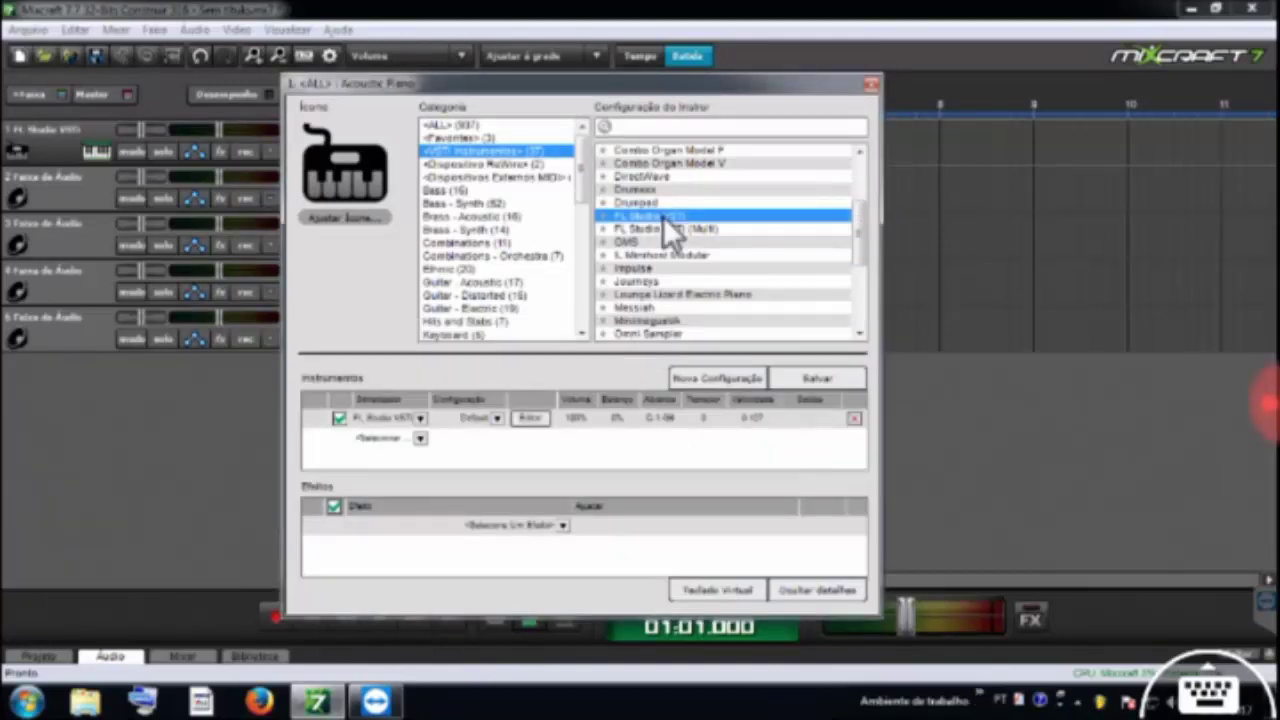
left_click(530, 417)
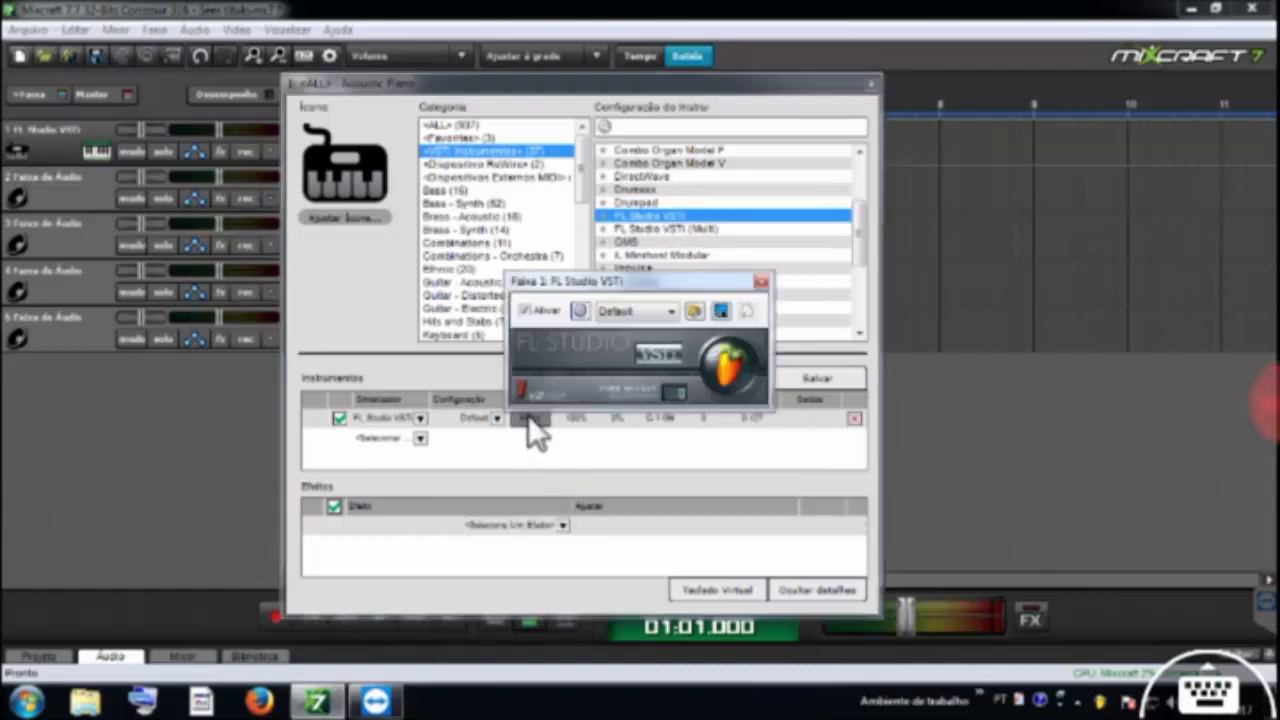
left_click(723, 370)
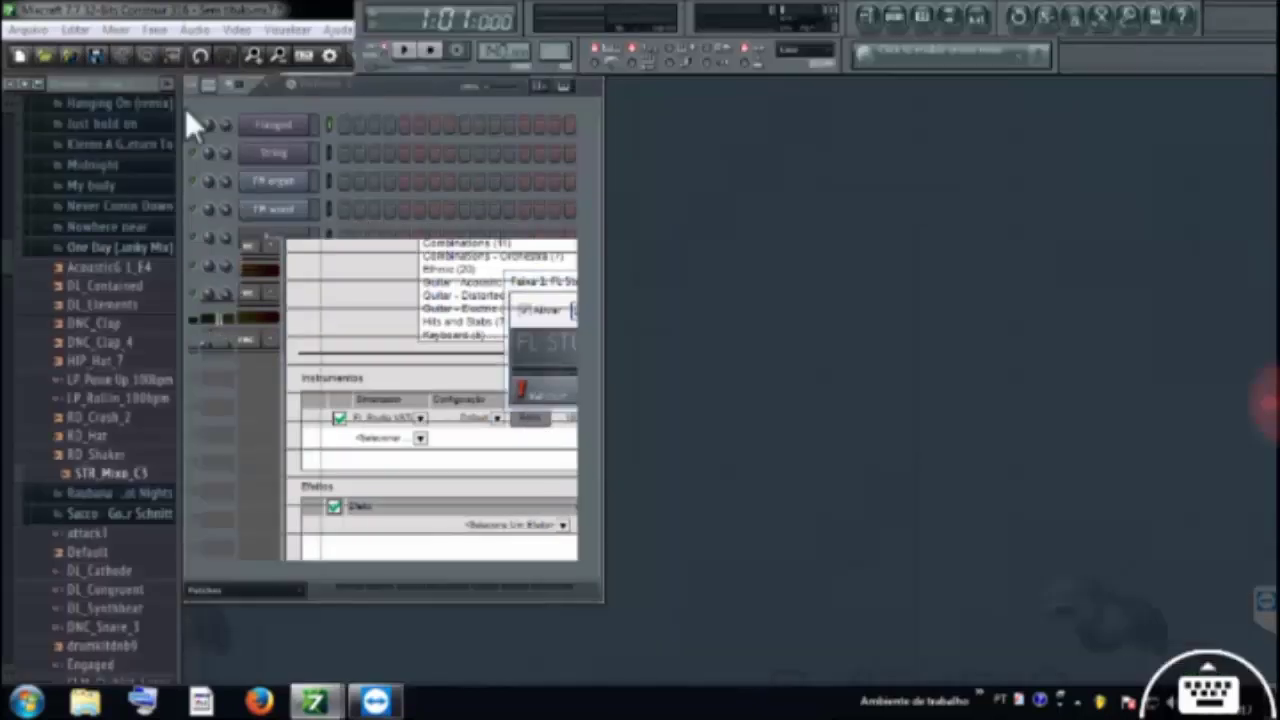
left_click(26, 36)
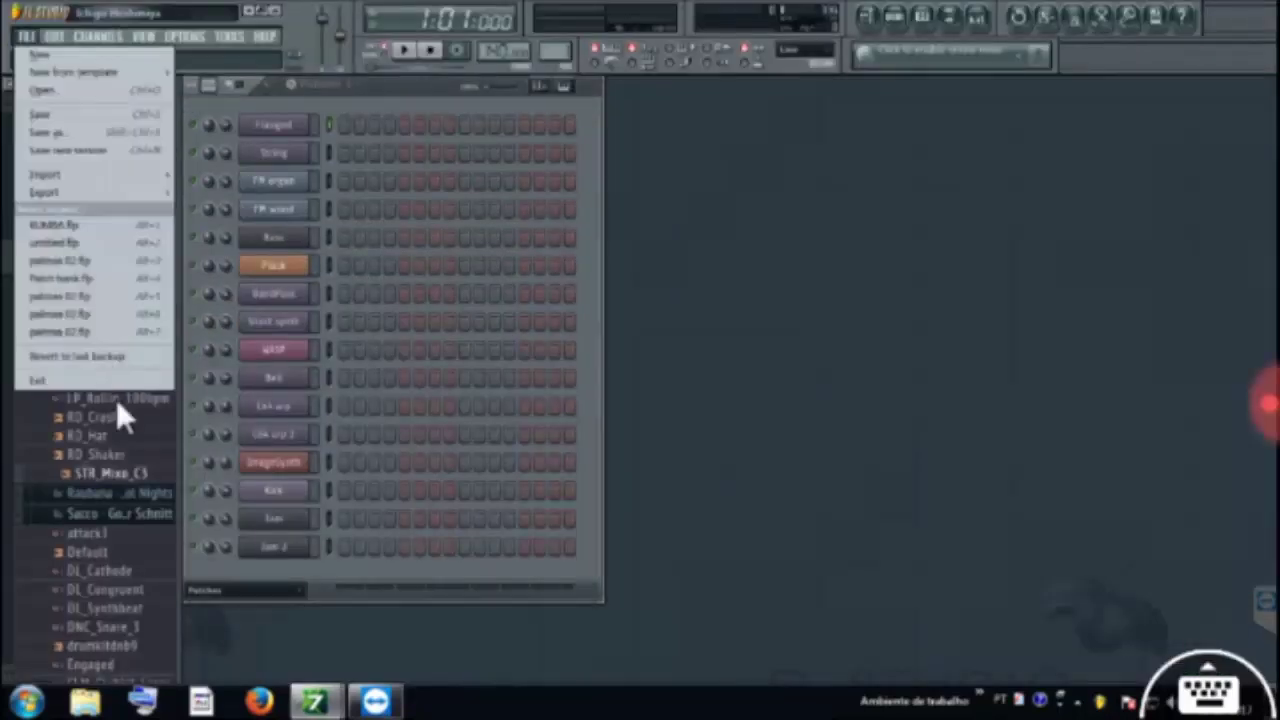
left_click(75, 230)
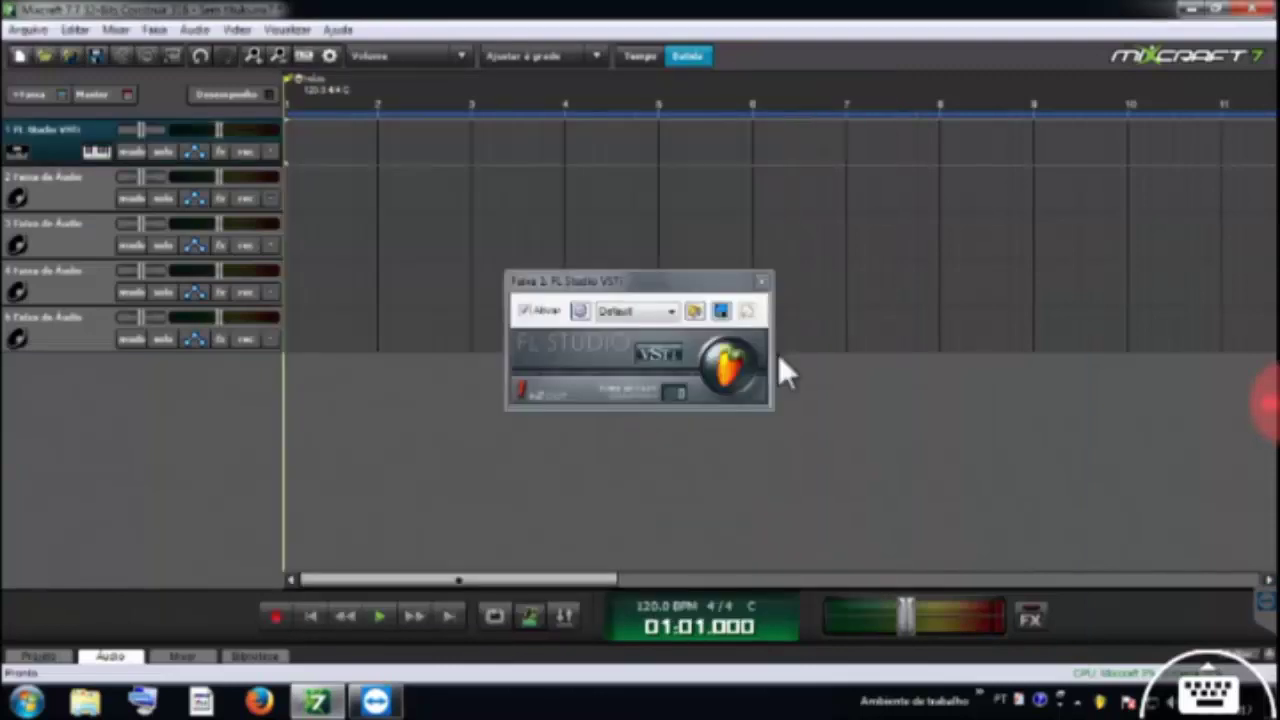
Close the FL Studio VSTi plug-in window and create an empty one-bar clip at bar 1 of track 1
left_click(761, 280)
double_click(311, 144)
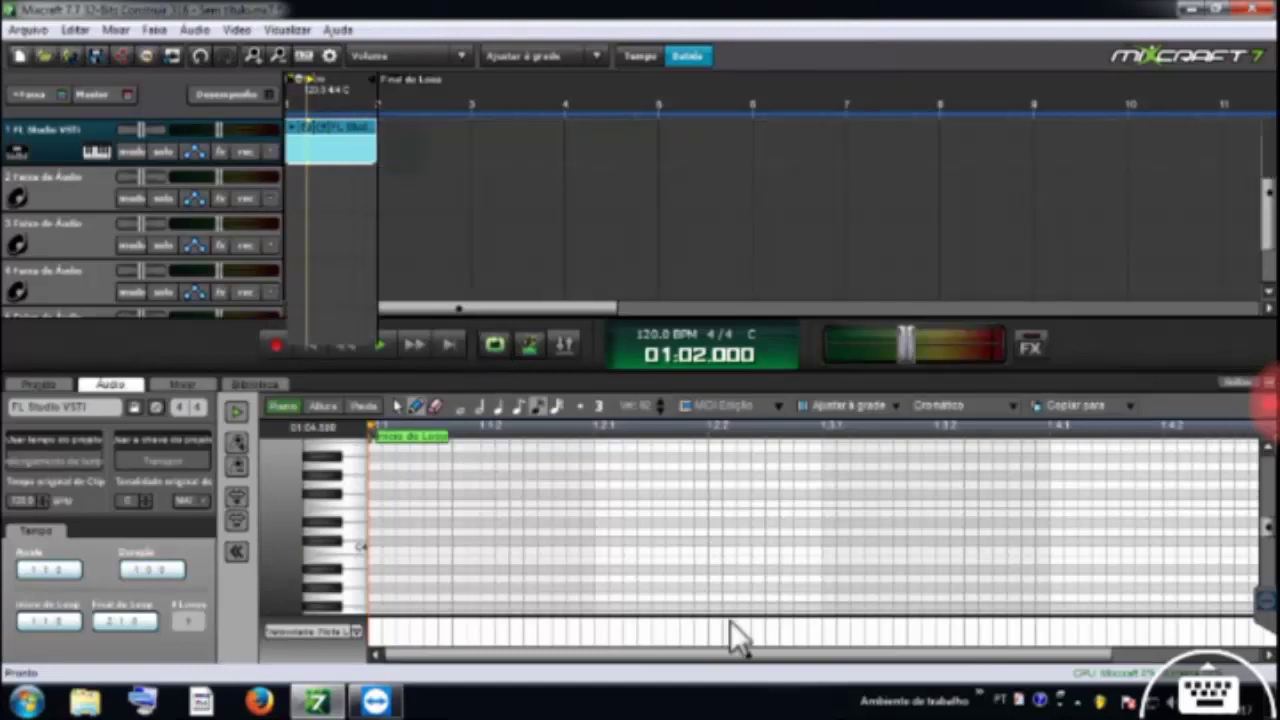
key("Escape")
Set the project tempo to 80 BPM and briefly test playback
left_click(640, 607)
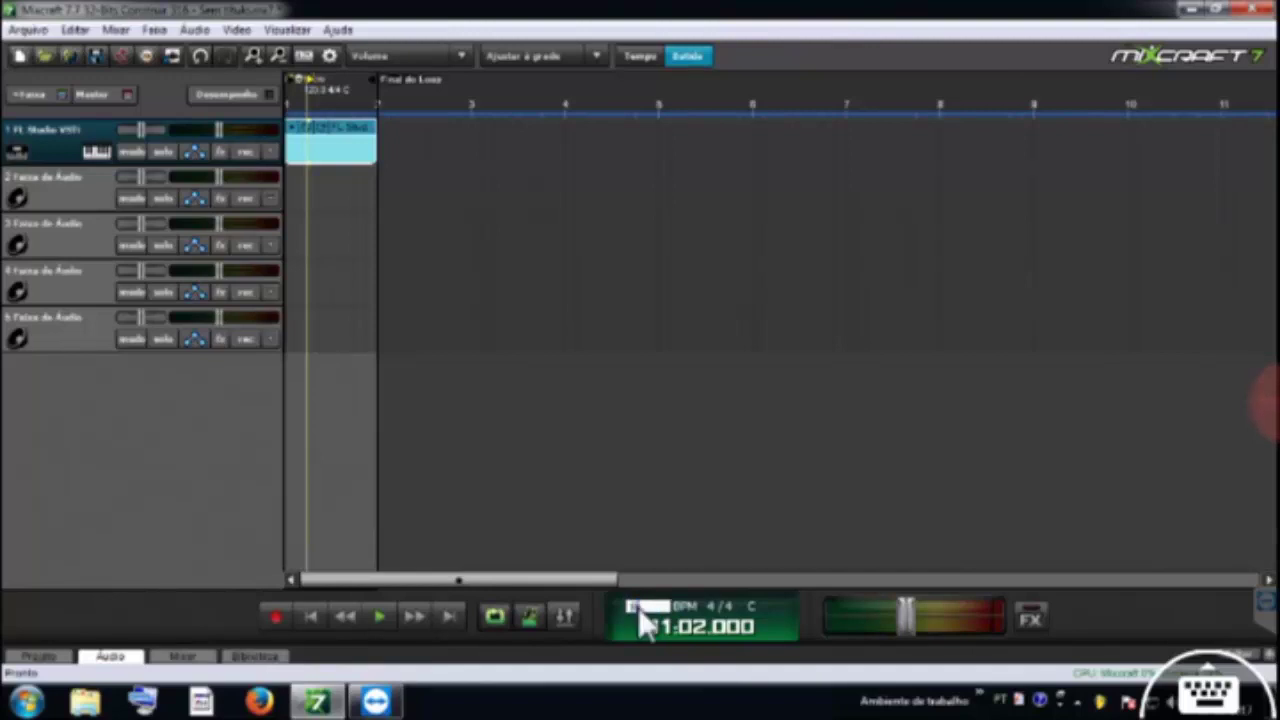
type("80")
key("Return")
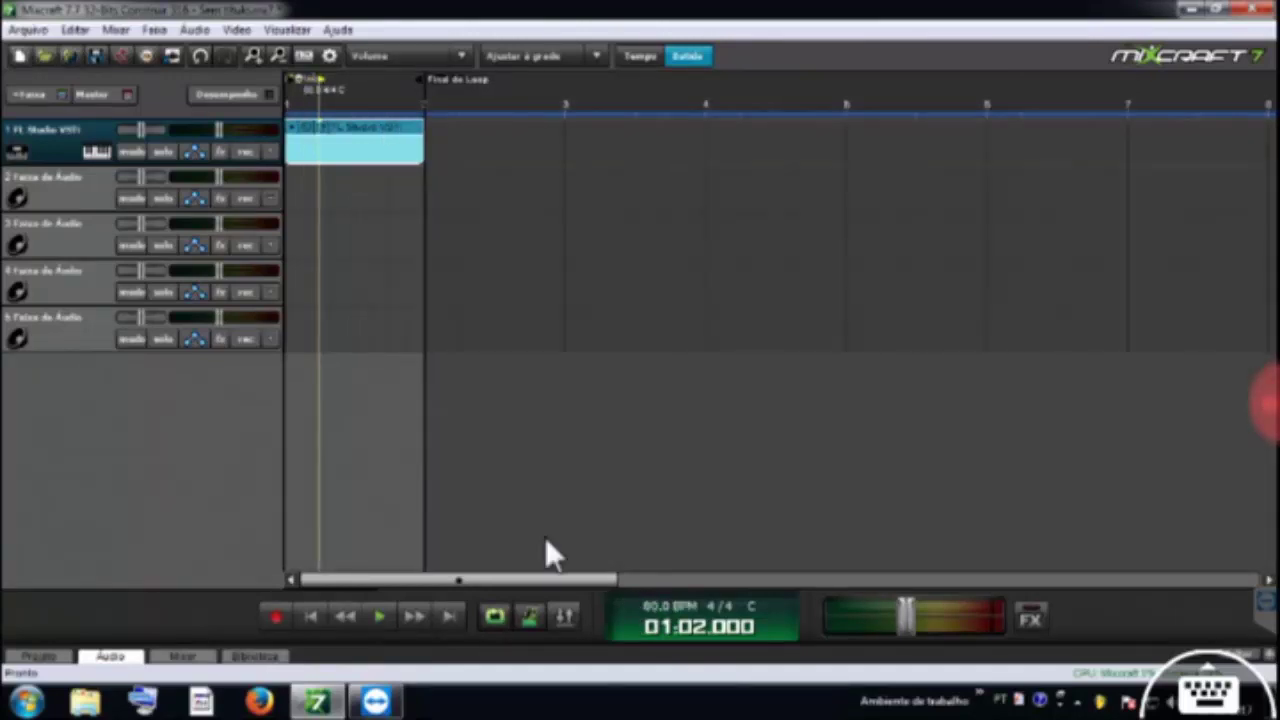
key("space")
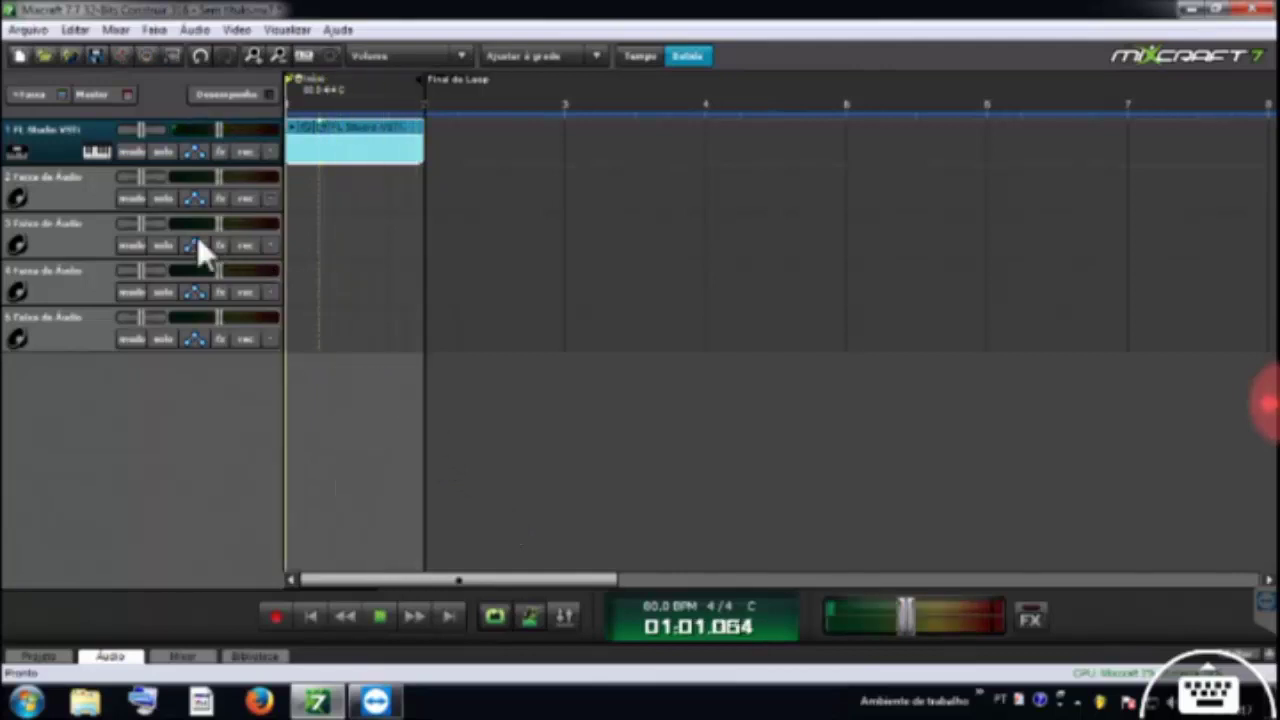
key("space")
Delete the four empty audio tracks, keeping only the FL Studio VSTi track
right_click(88, 204)
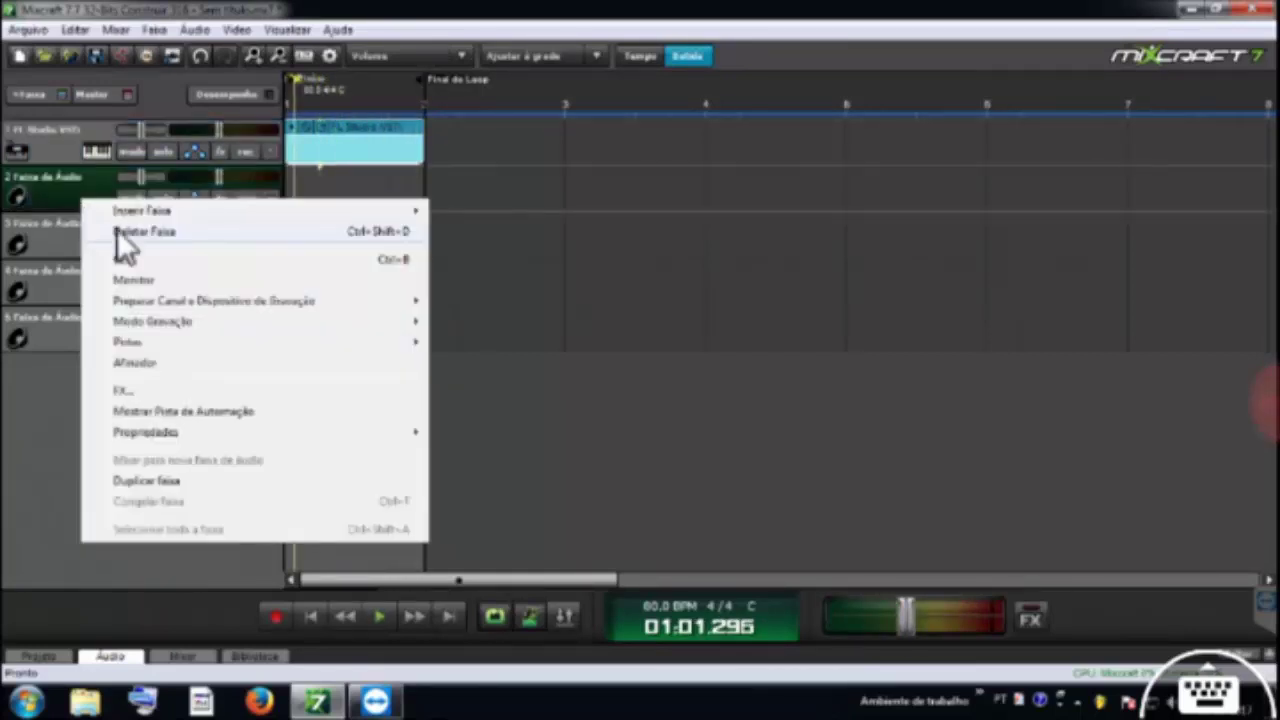
left_click(118, 234)
right_click(134, 254)
left_click(134, 234)
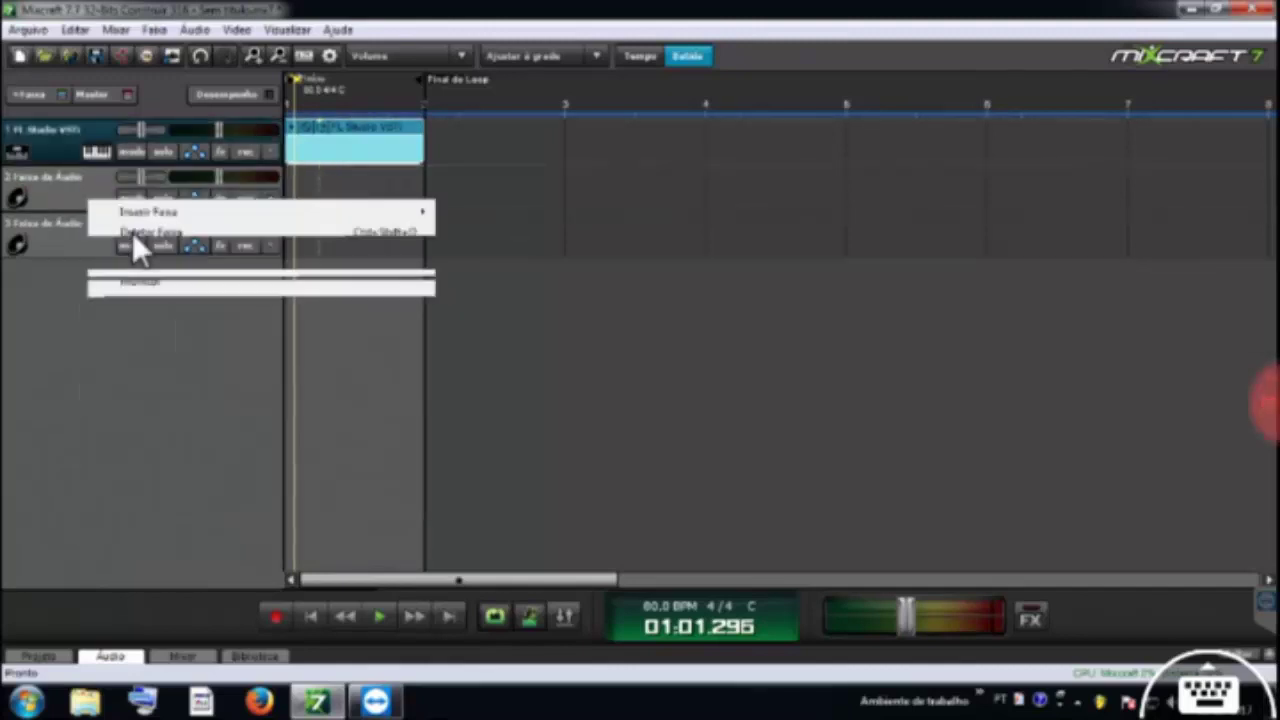
right_click(100, 206)
left_click(72, 236)
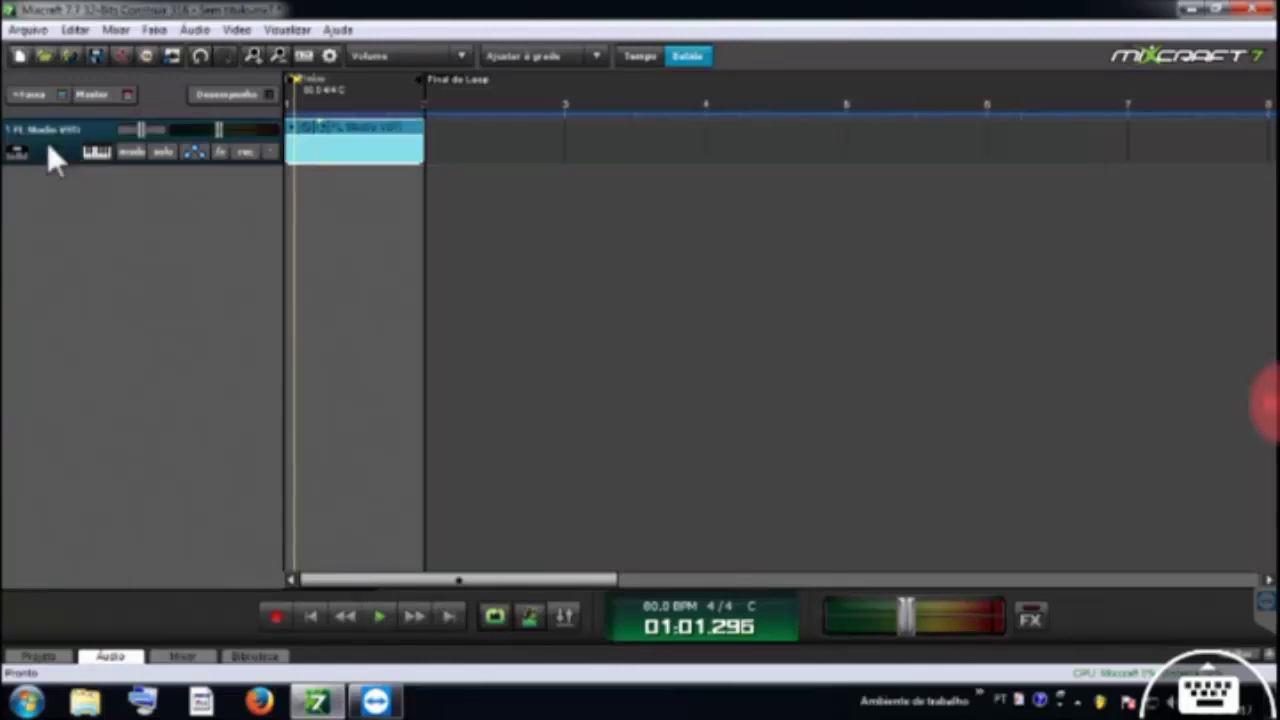
Insert a virtual instrument track alongside the FL Studio VSTi track
right_click(47, 148)
mouse_move(366, 158)
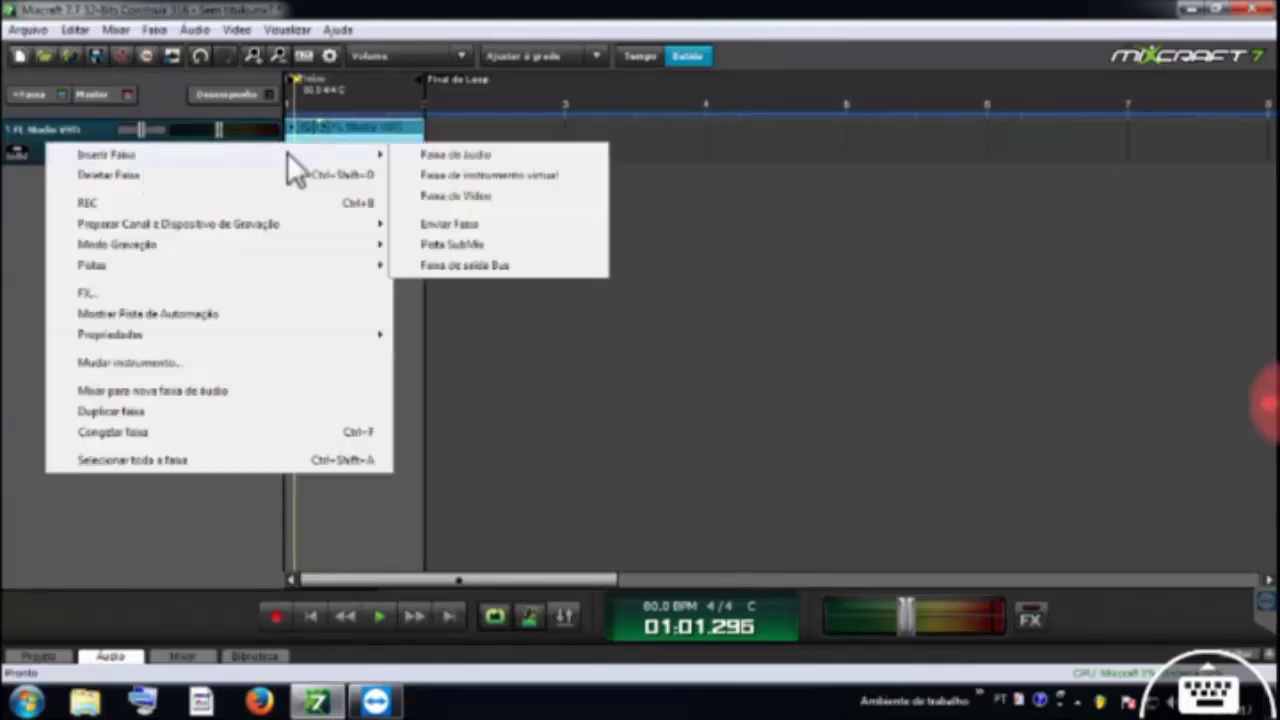
left_click(452, 176)
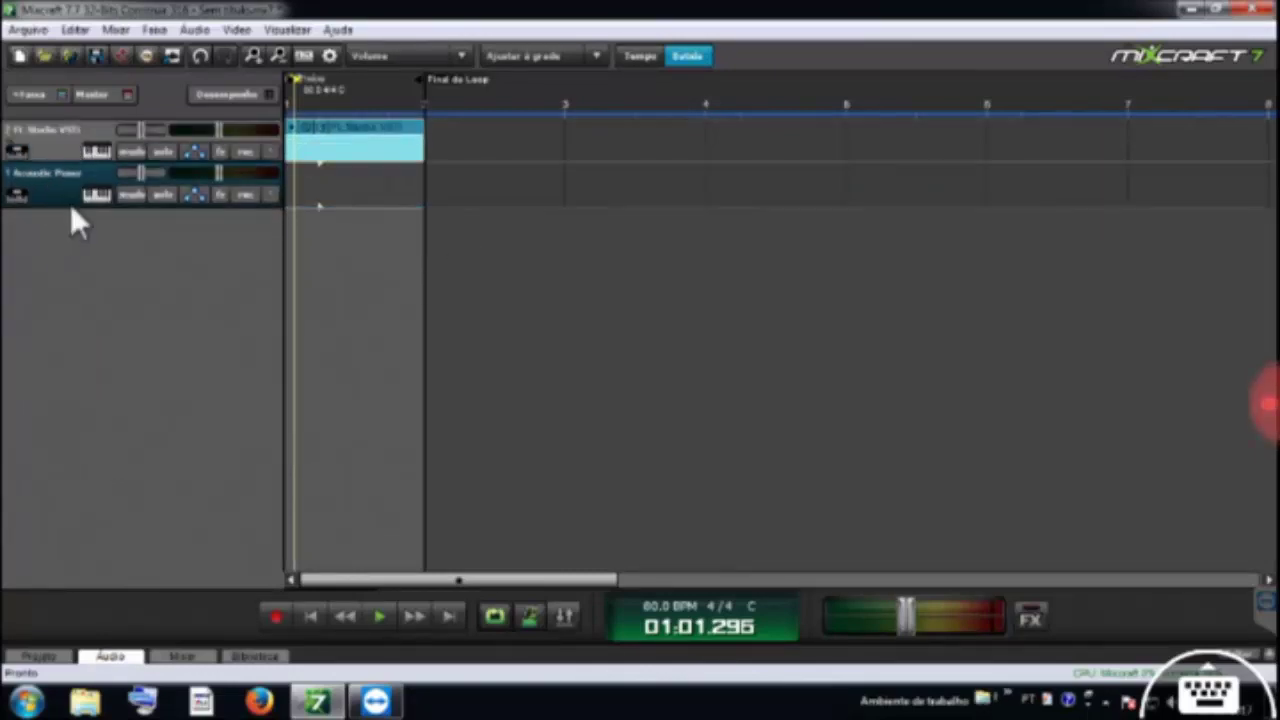
Assign the VSTi instrument Addictive Drums 2 to the new Acoustic Piano track
left_click(97, 198)
left_click(519, 199)
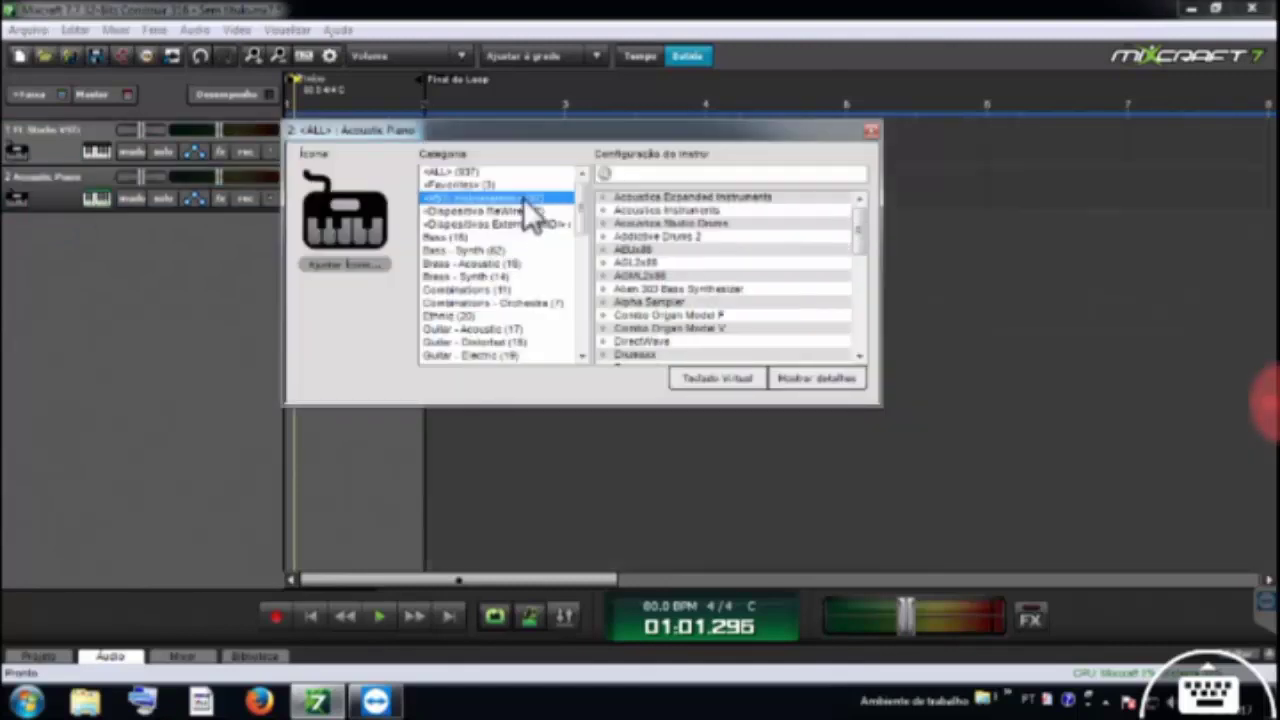
left_click(709, 237)
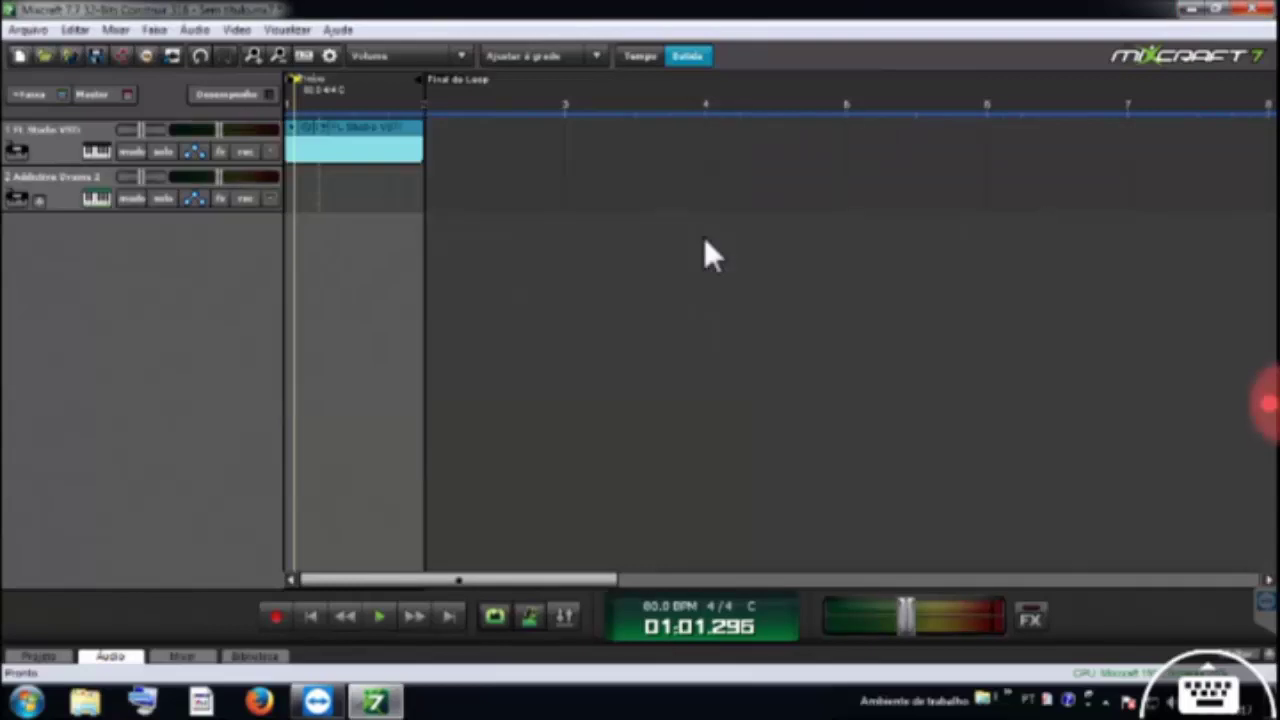
Open the Addictive Drums 2 editor from track 2's instrument settings
left_click(91, 198)
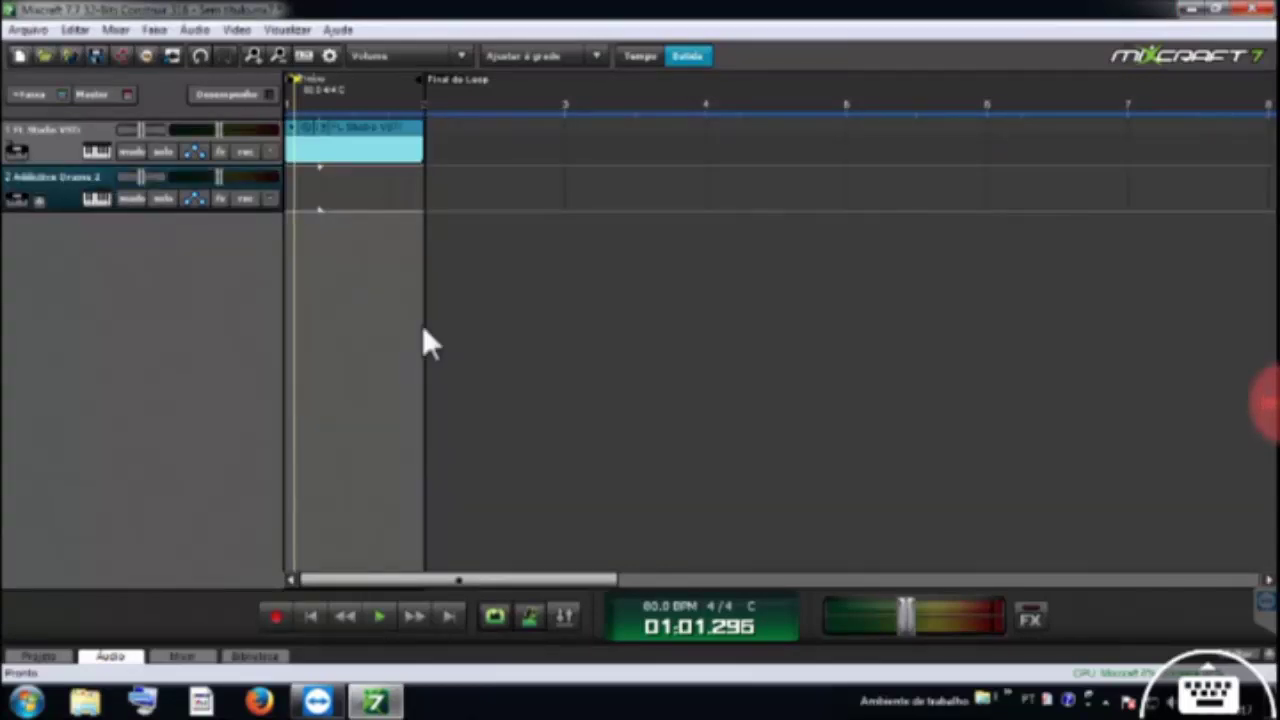
left_click(96, 200)
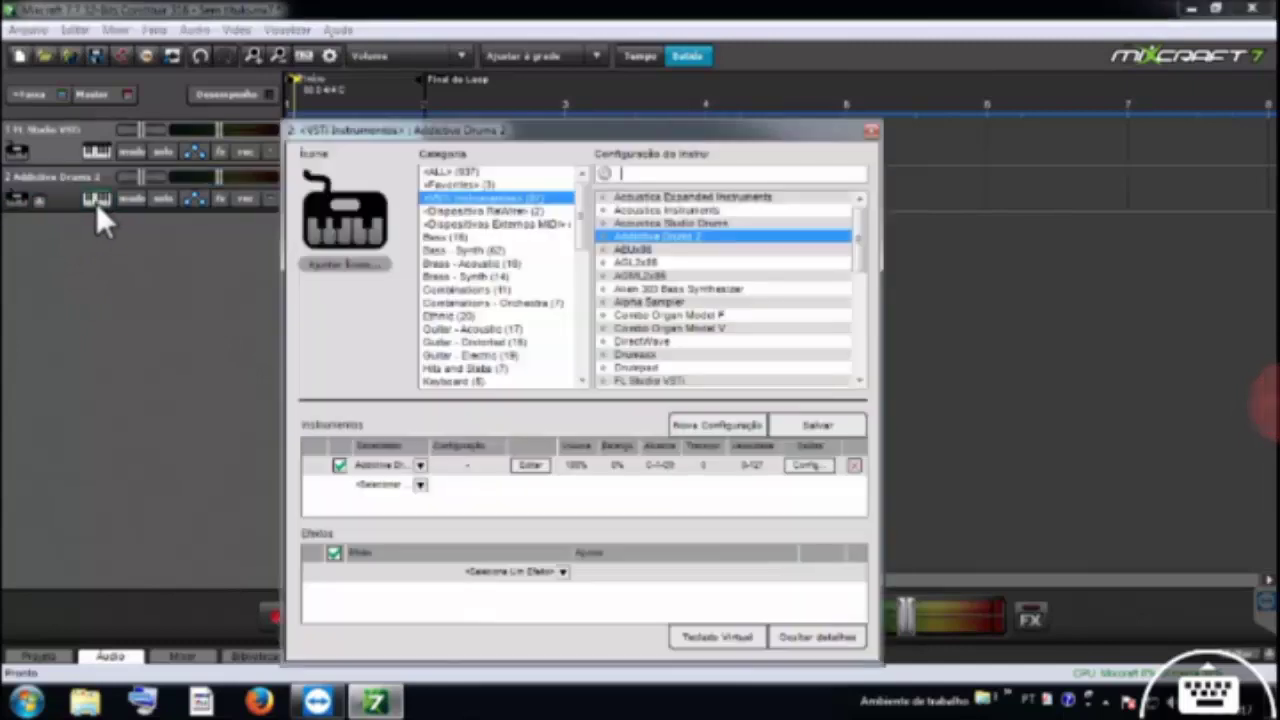
left_click(540, 464)
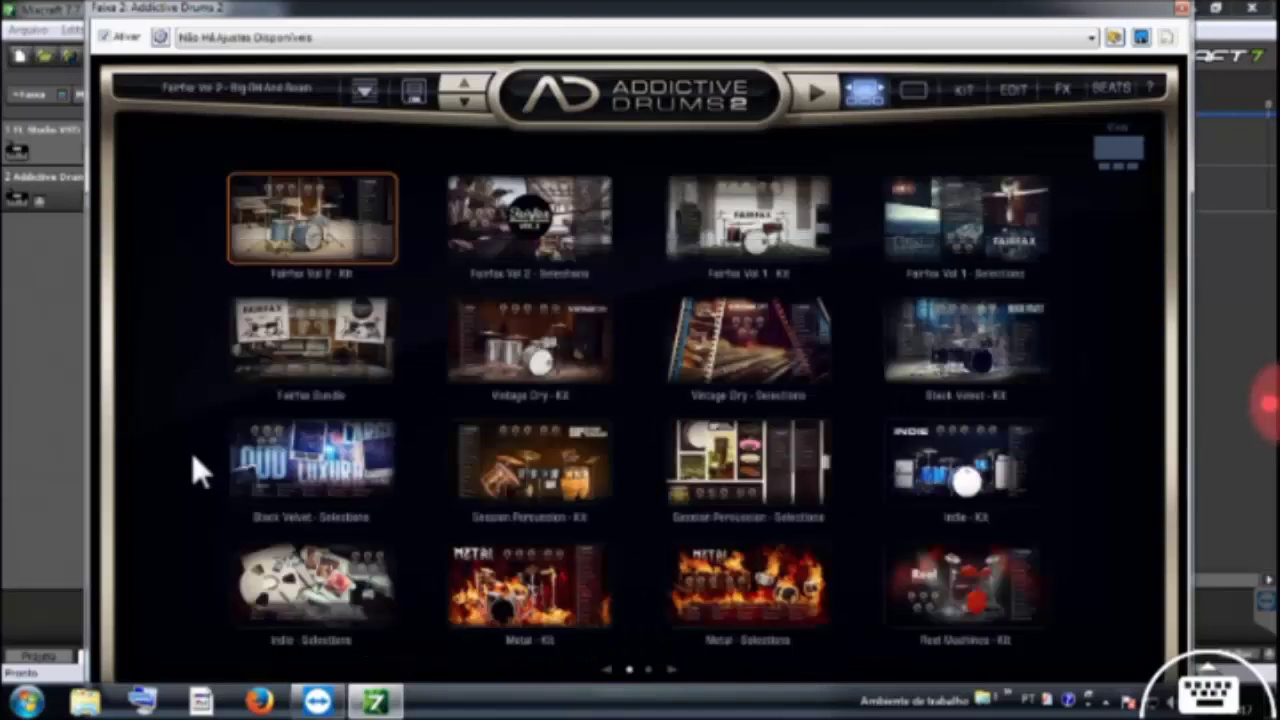
Look through both pages of the kit gallery and load Session Percussion - Kit
scroll(192, 453, "down", 1)
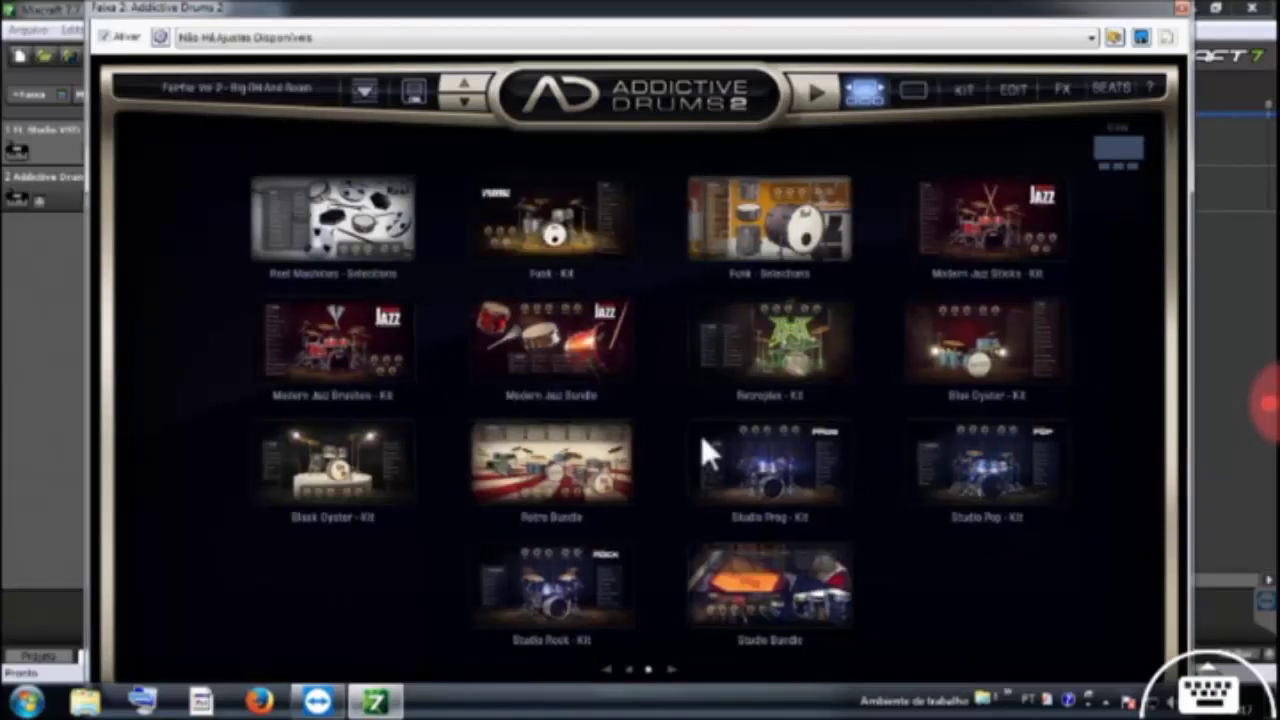
scroll(702, 440, "up", 1)
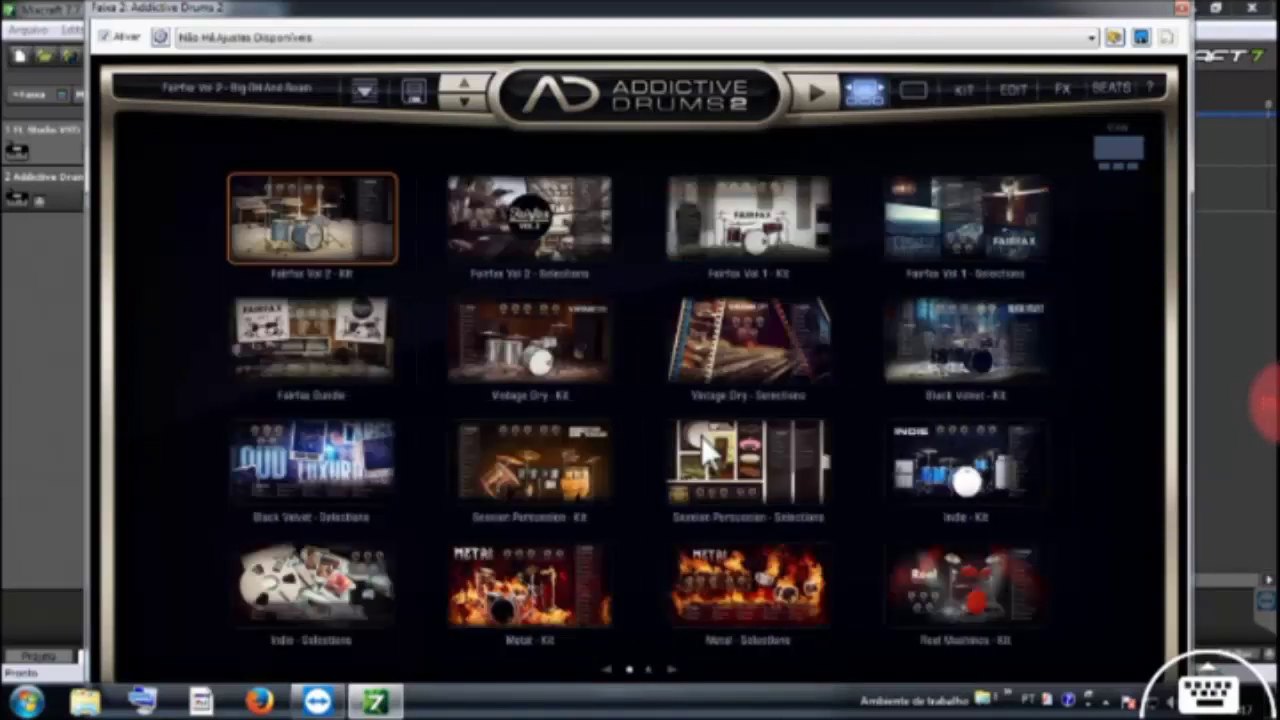
left_click(544, 452)
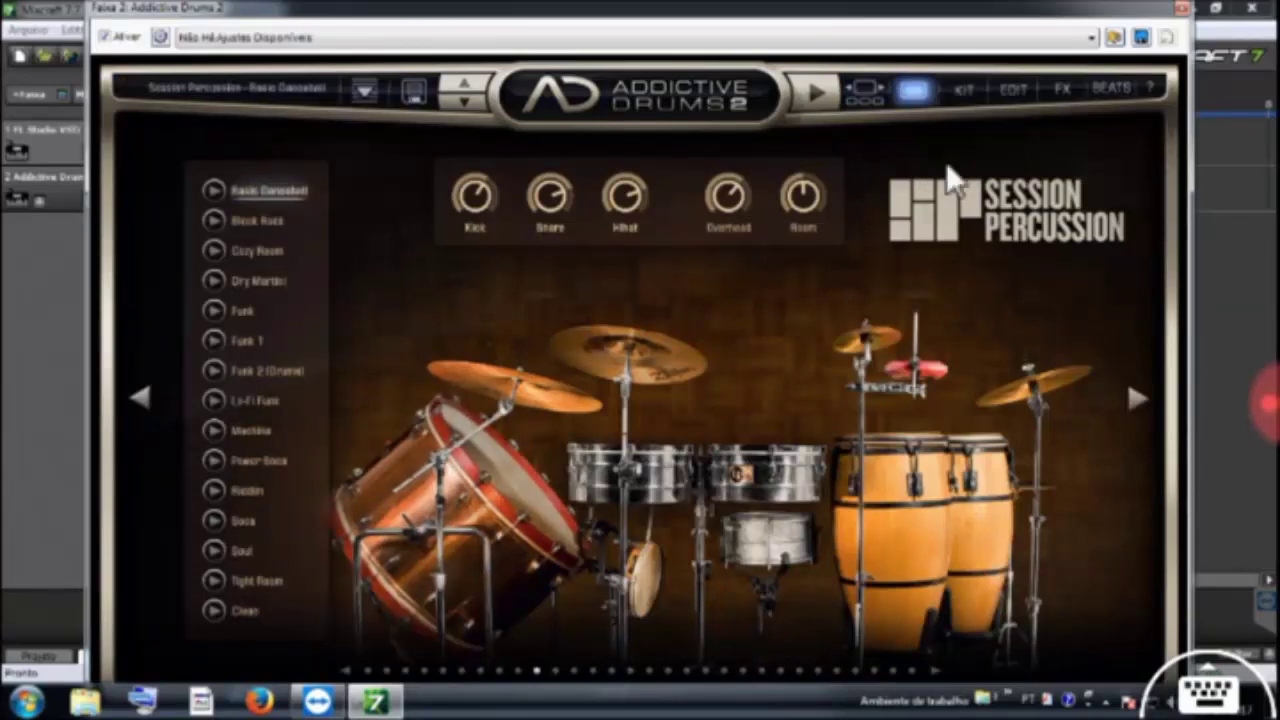
Advance two presets to the Indie kit and audition its kick drum several times
left_click(1138, 396)
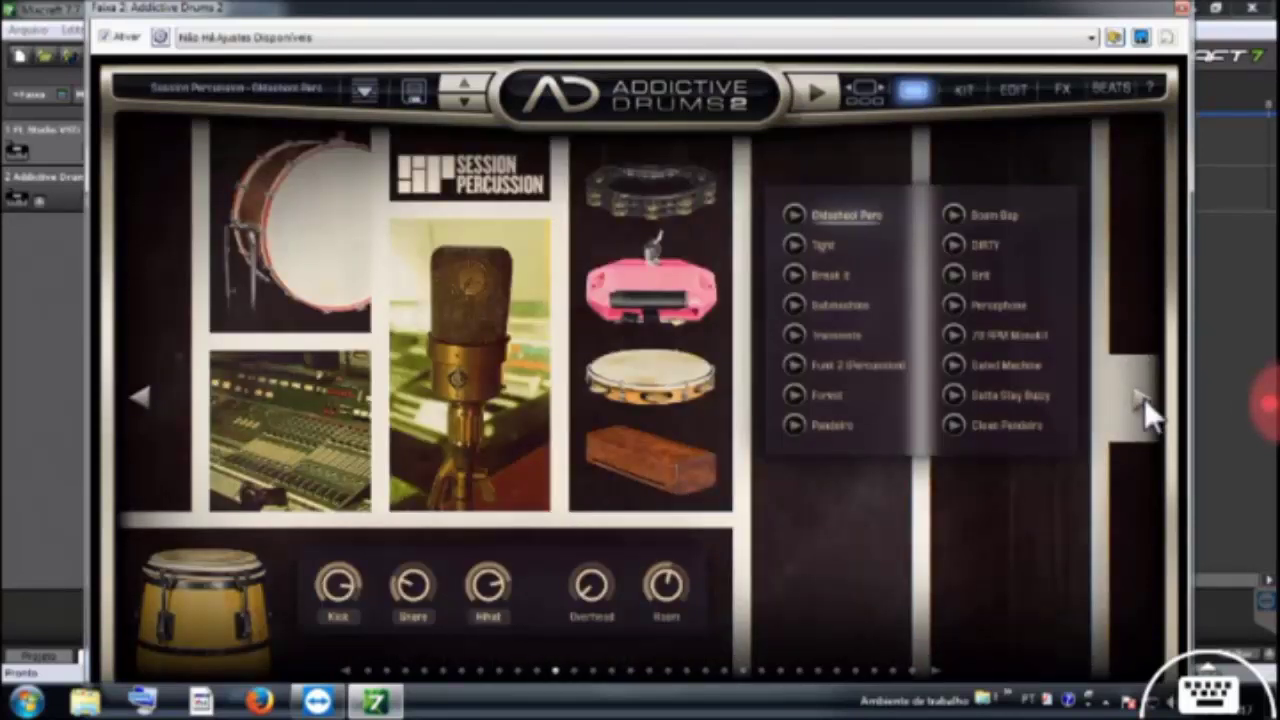
left_click(1144, 398)
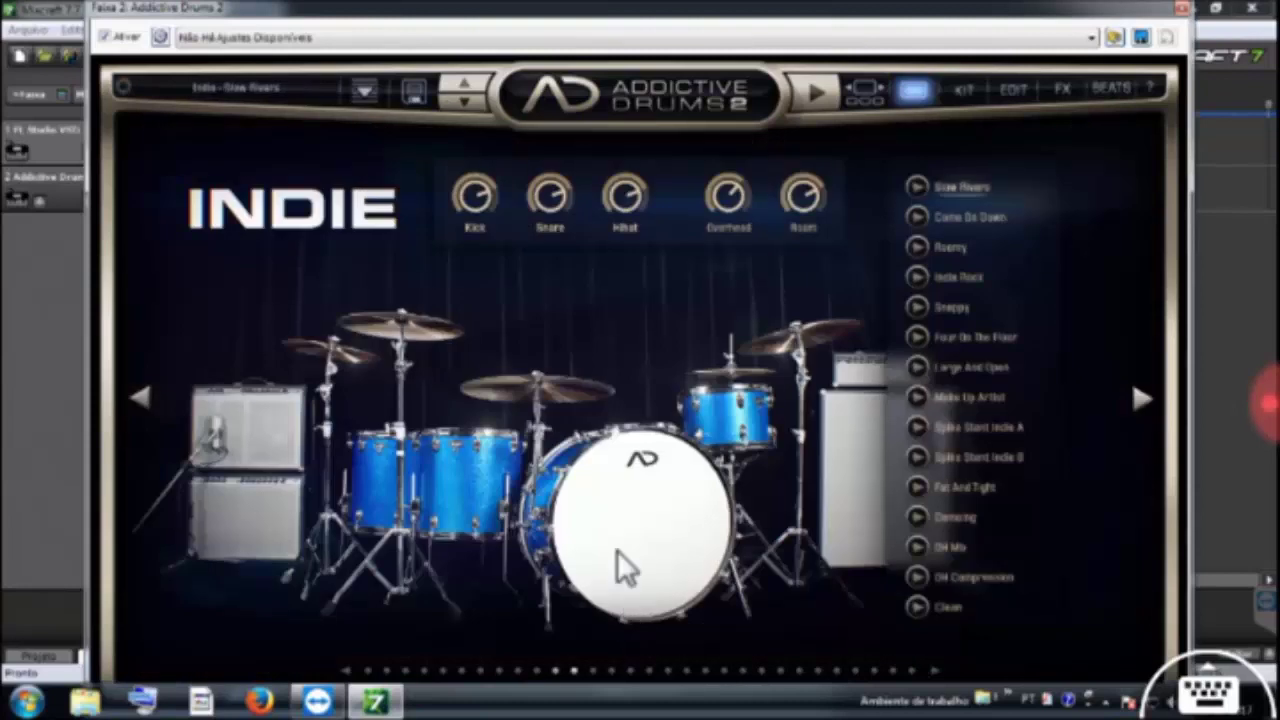
left_click(617, 550)
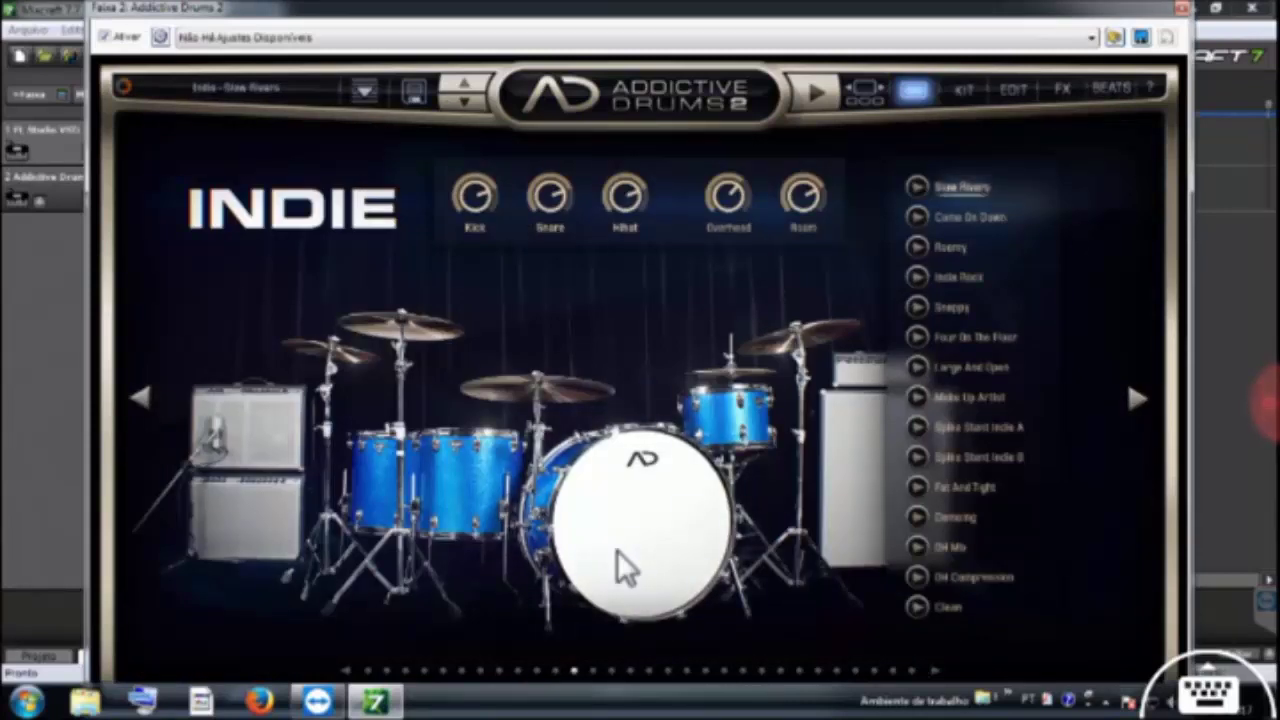
left_click(617, 550)
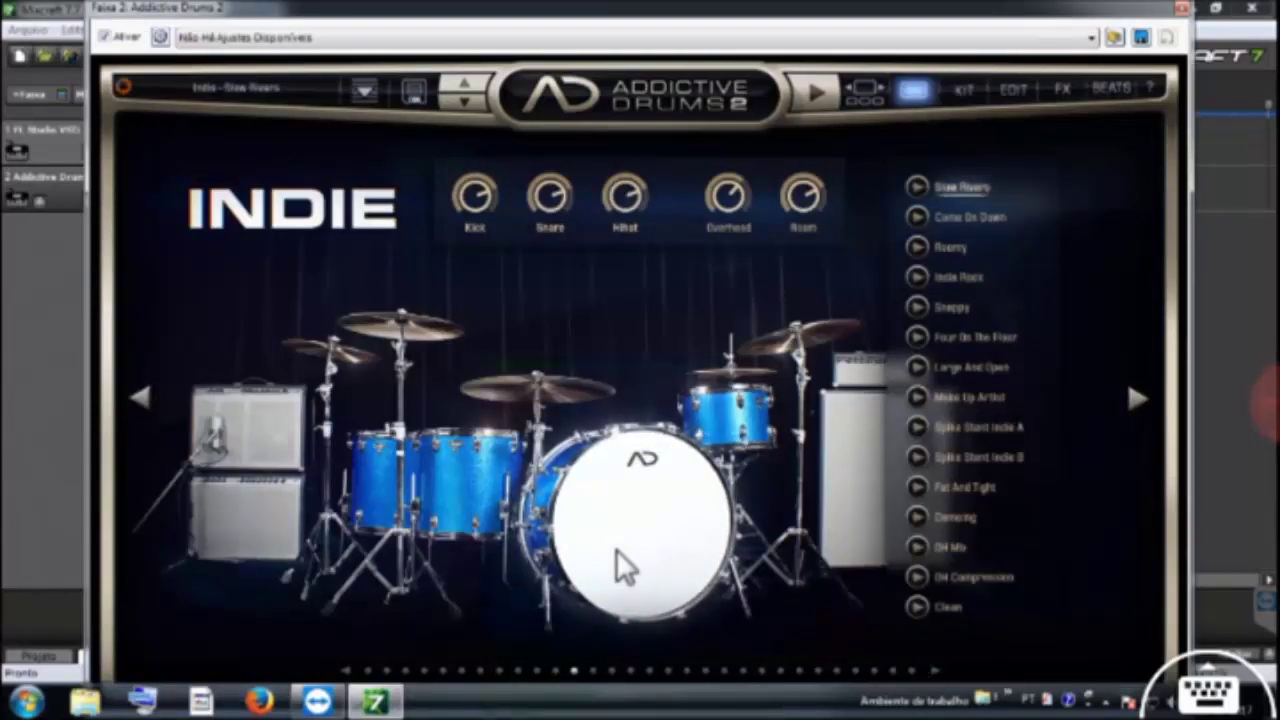
left_click(617, 550)
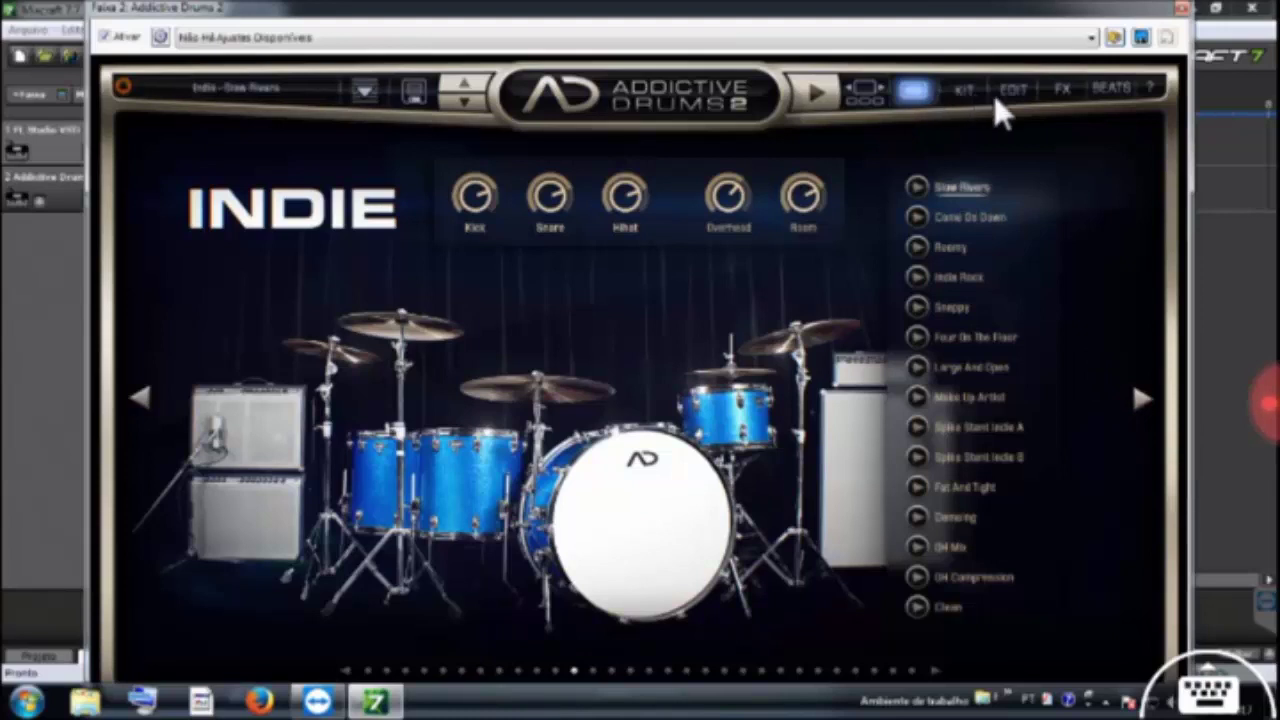
Advance to Indie - Selections, return to the kit gallery, and load Black Oyster - Kit instead
key("Right")
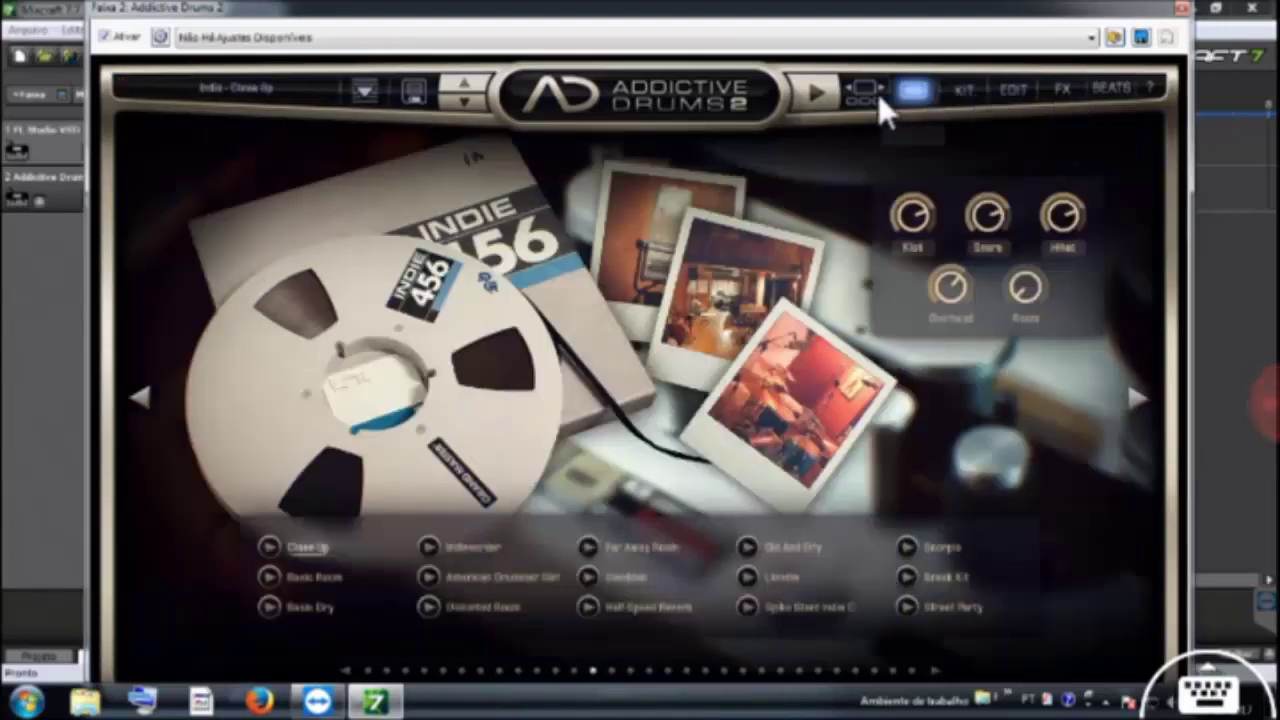
left_click(878, 94)
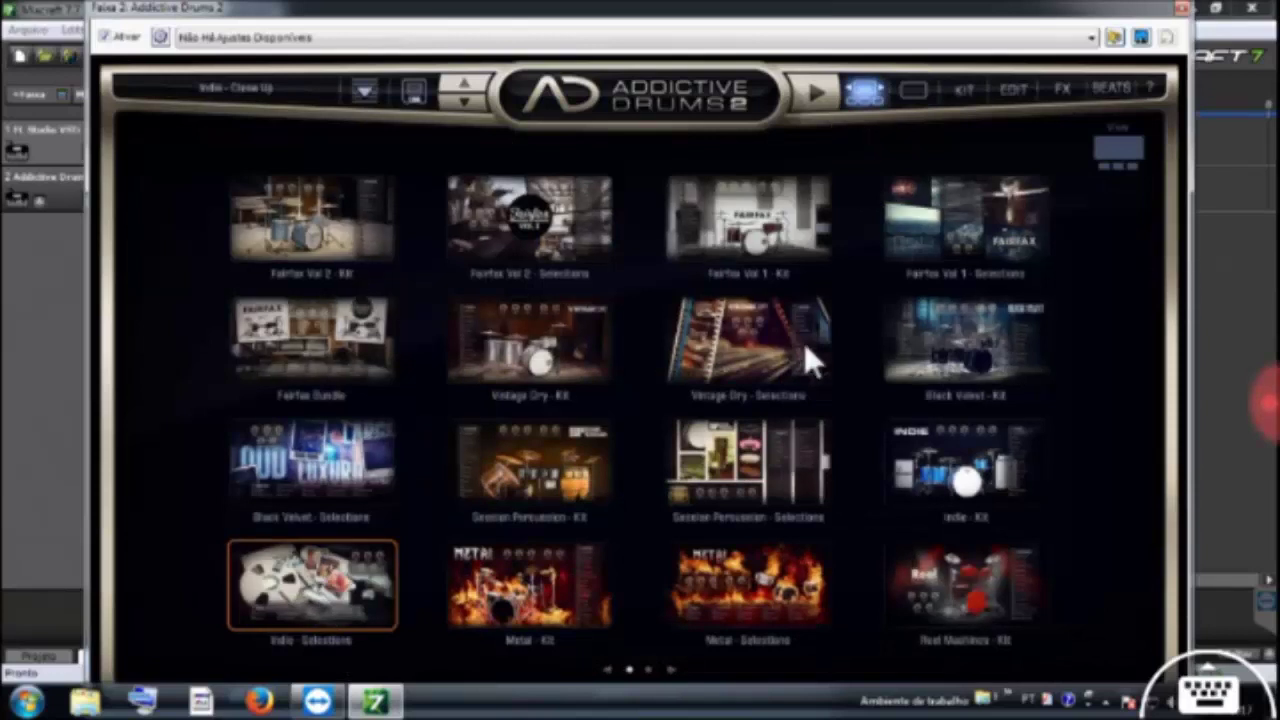
key("Right")
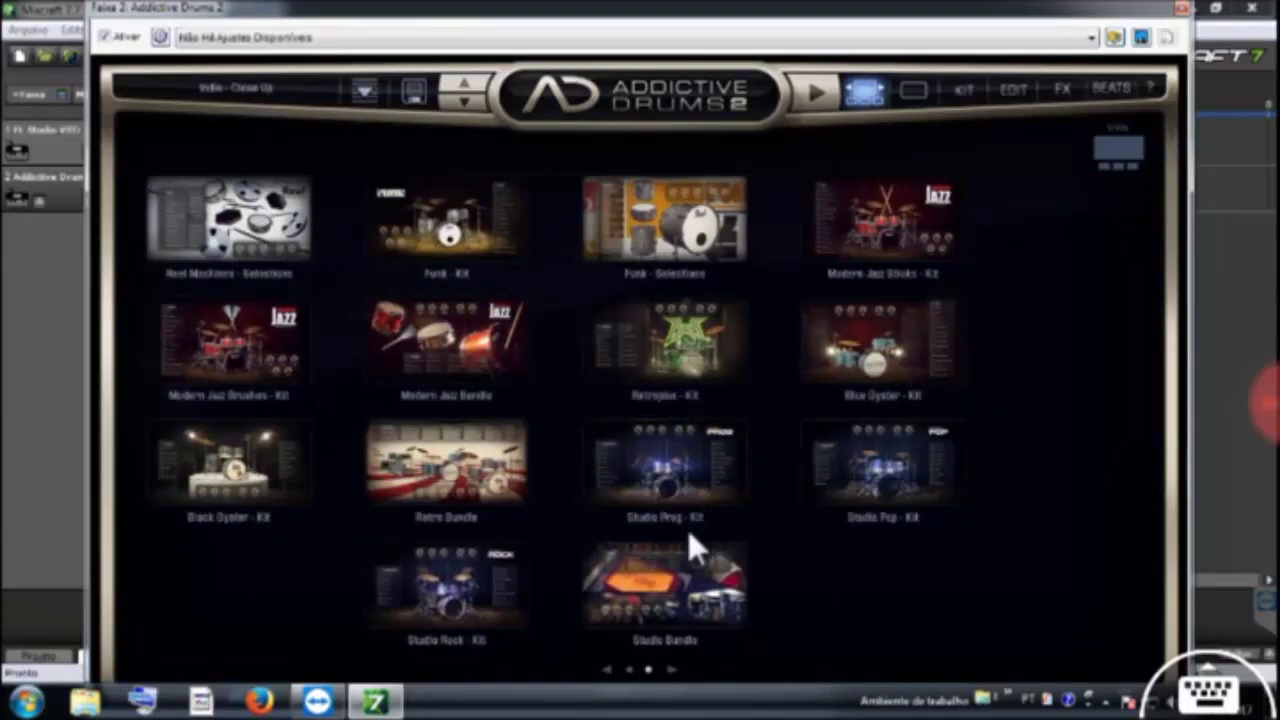
scroll(902, 331, "up", 1)
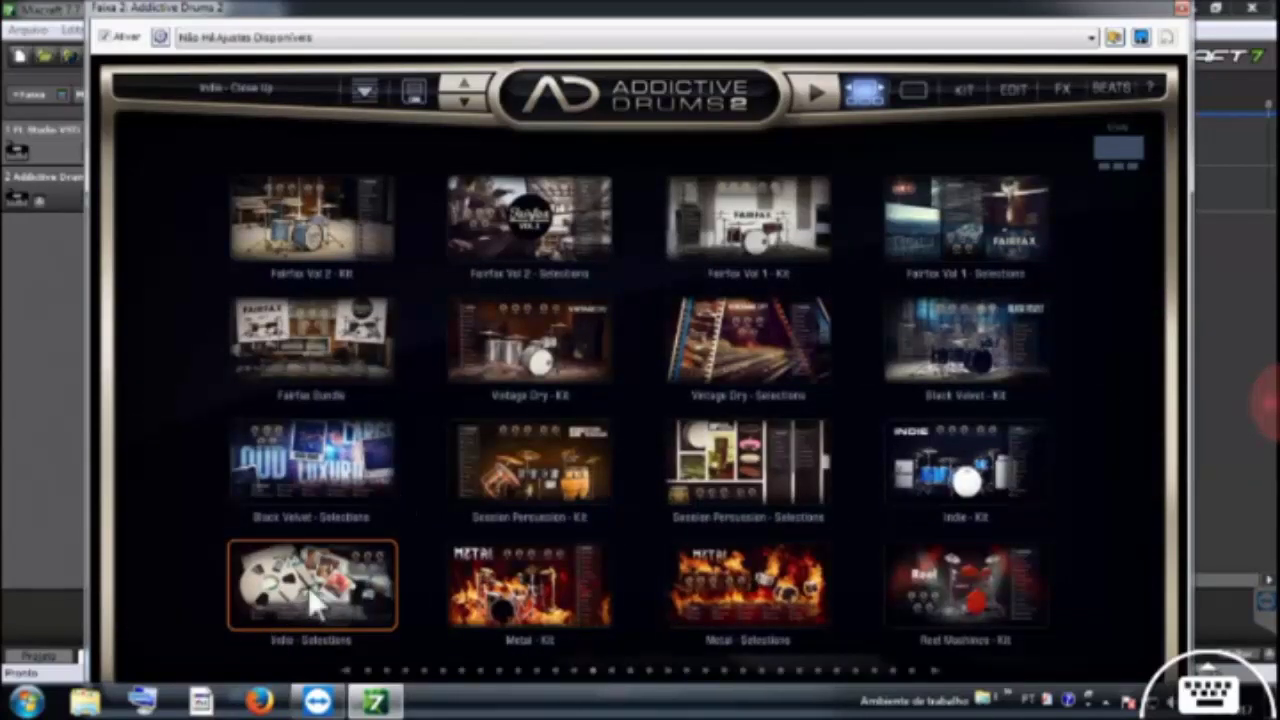
left_click(310, 588)
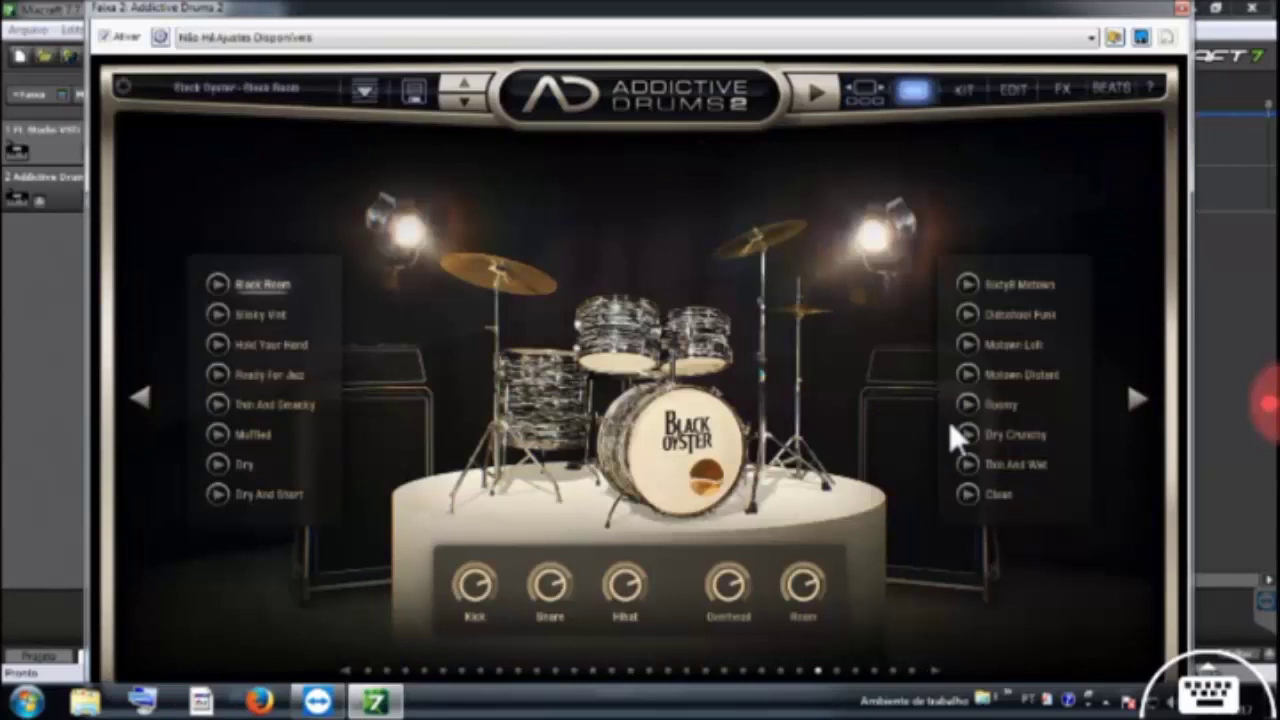
Return to the kit gallery and load Indie - Selections from its first page
left_click(866, 92)
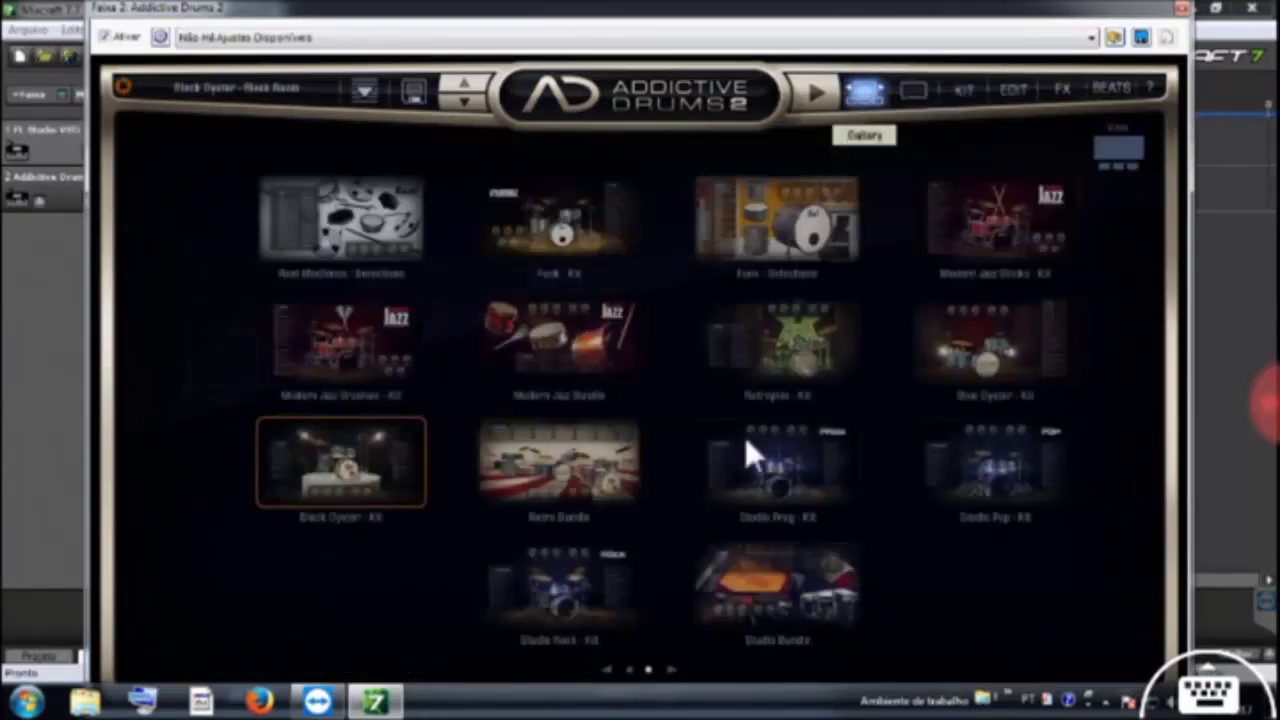
scroll(621, 532, "up", 1)
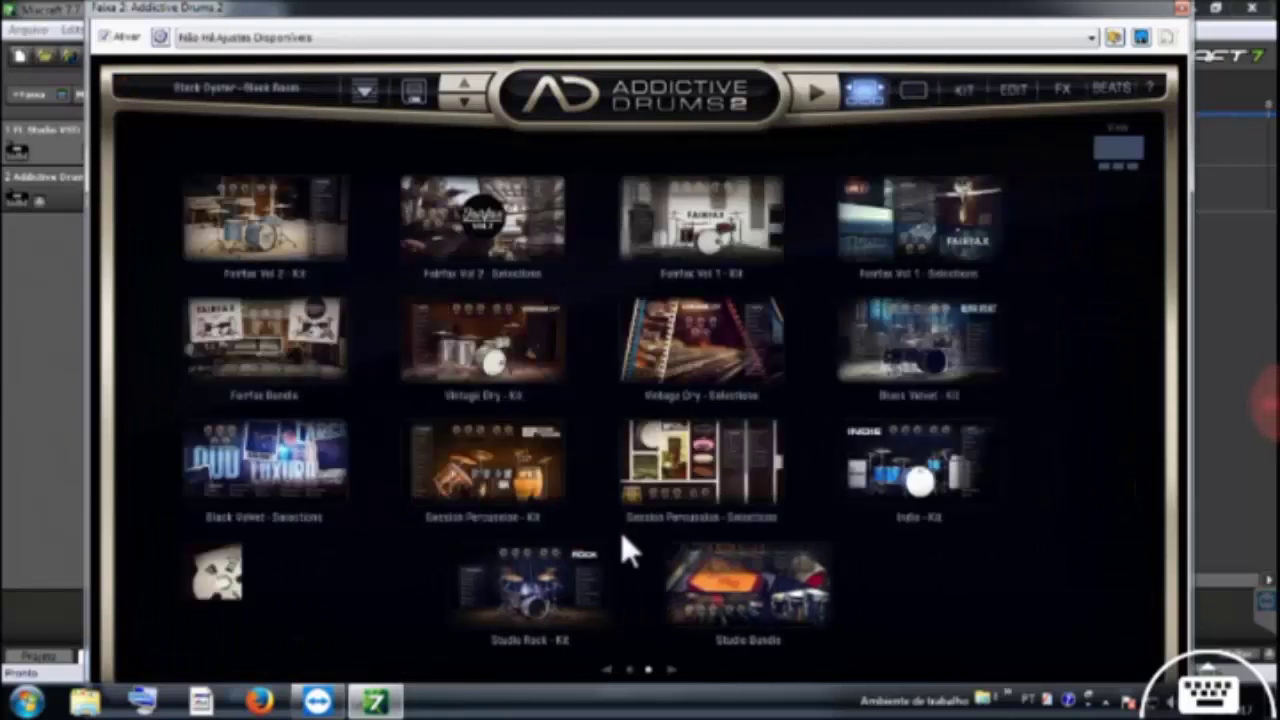
left_click(323, 589)
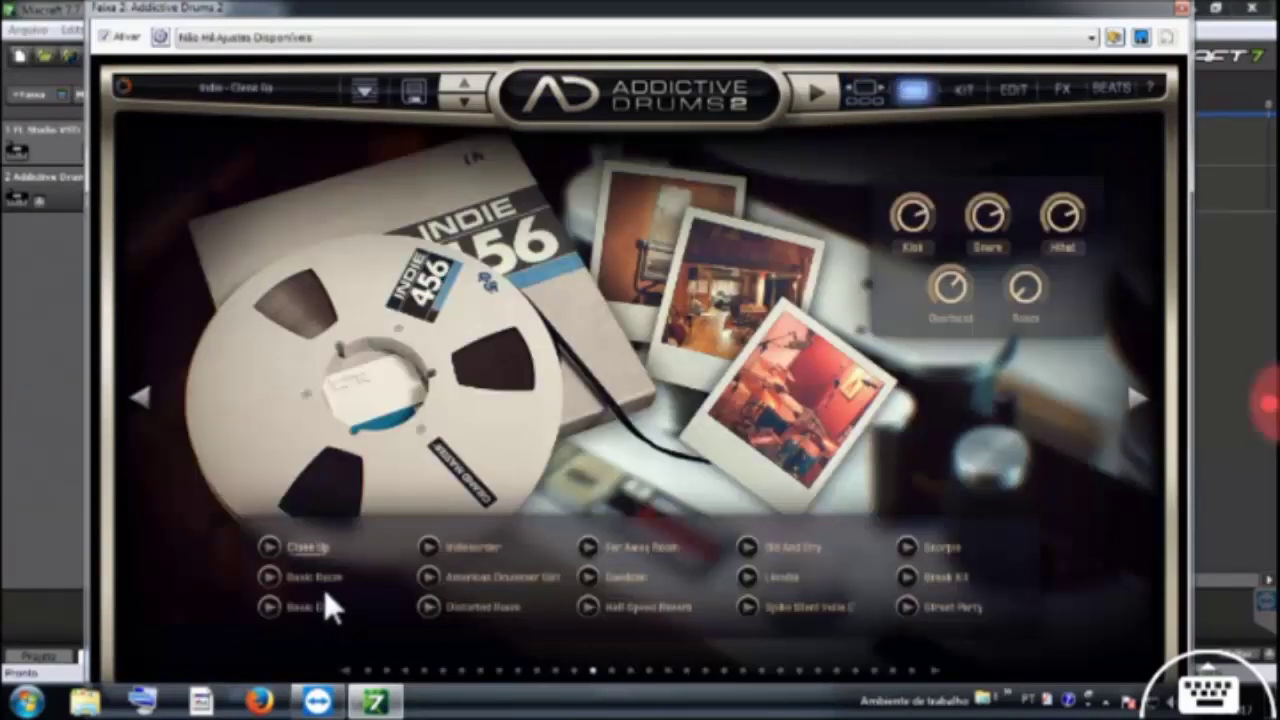
Audition the Indiecorder, Far Away Room and Close Up presets in Indie - Selections
left_click(433, 547)
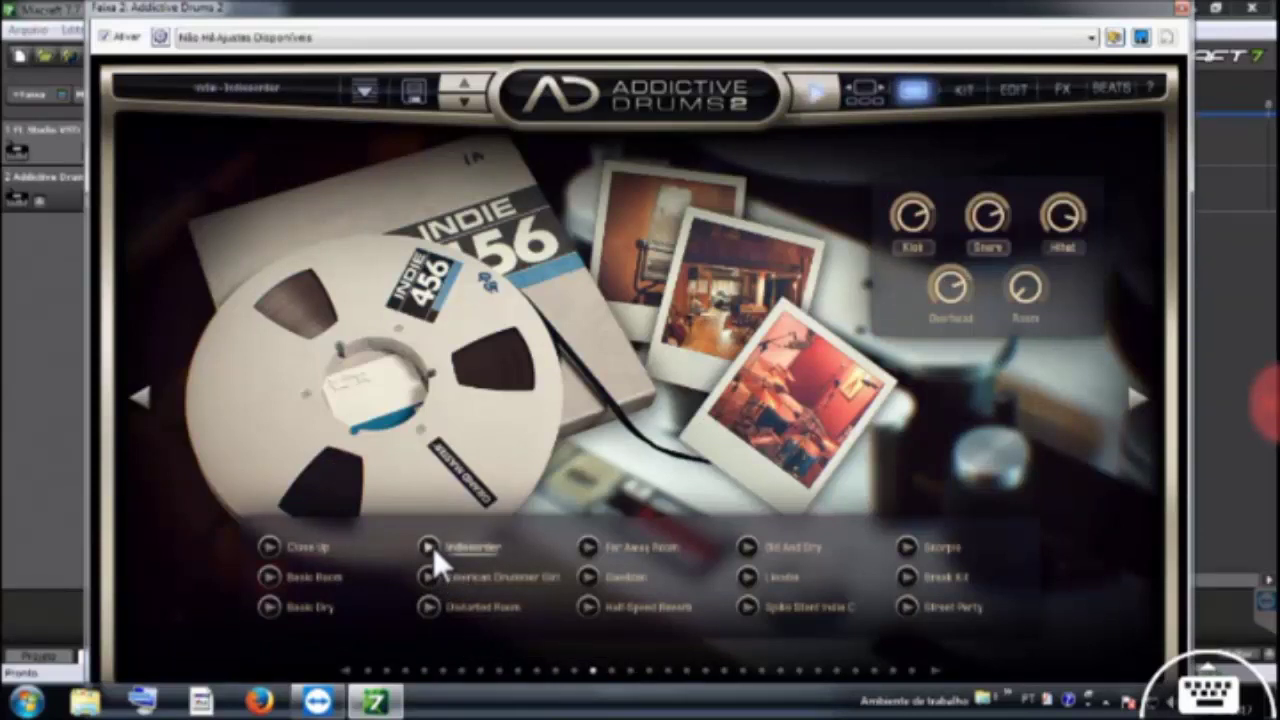
left_click(598, 542)
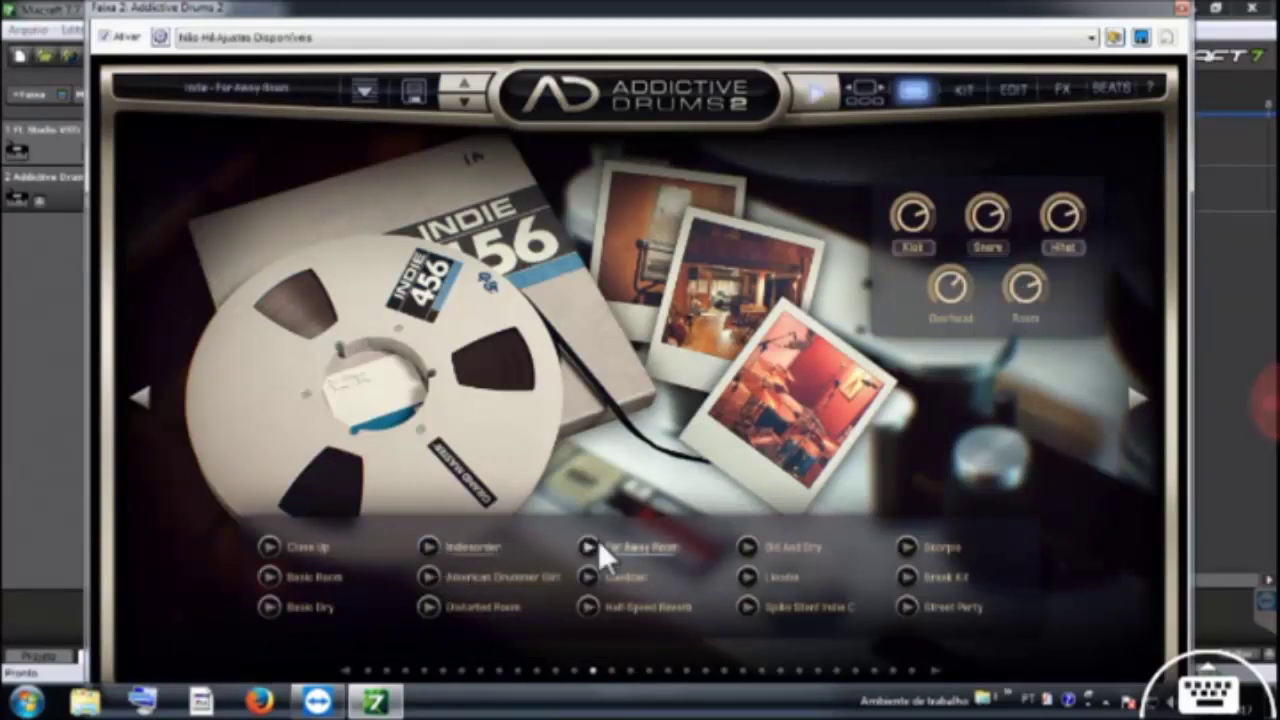
left_click(276, 554)
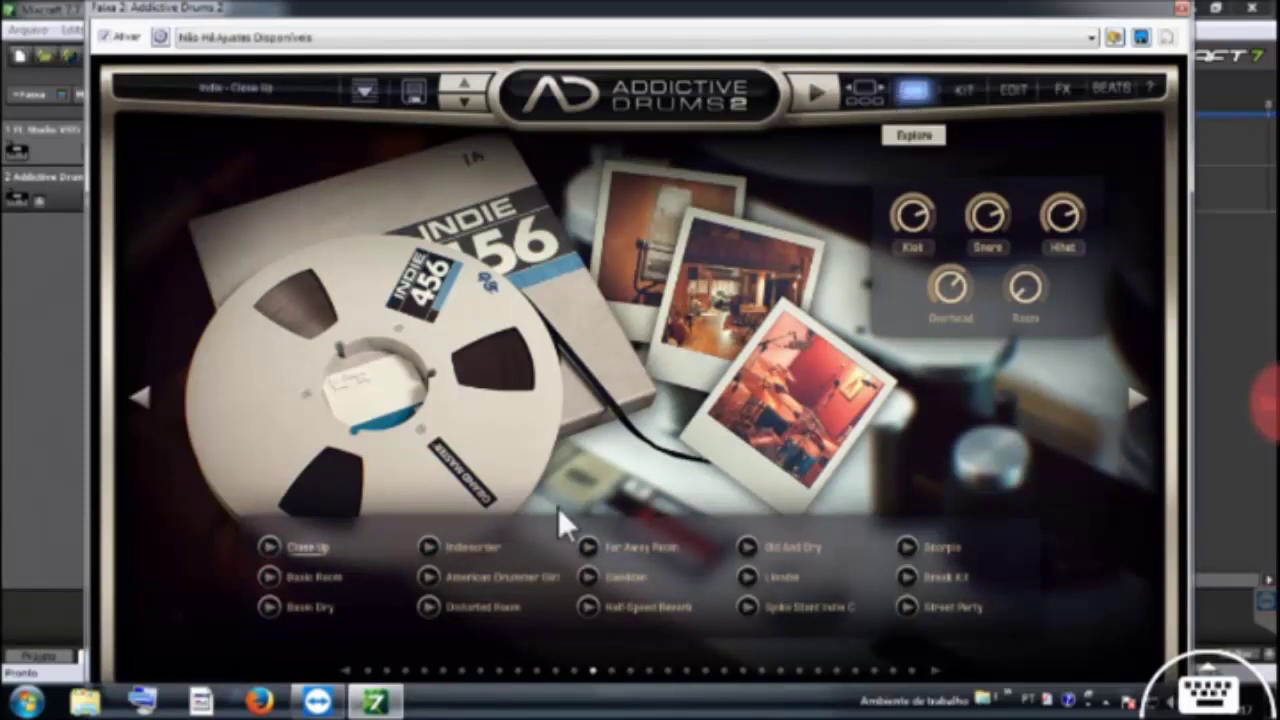
Return to the kit gallery, open Reel Machines - Selections, audition the 80s 808 preset and load 80s DMX
left_click(865, 90)
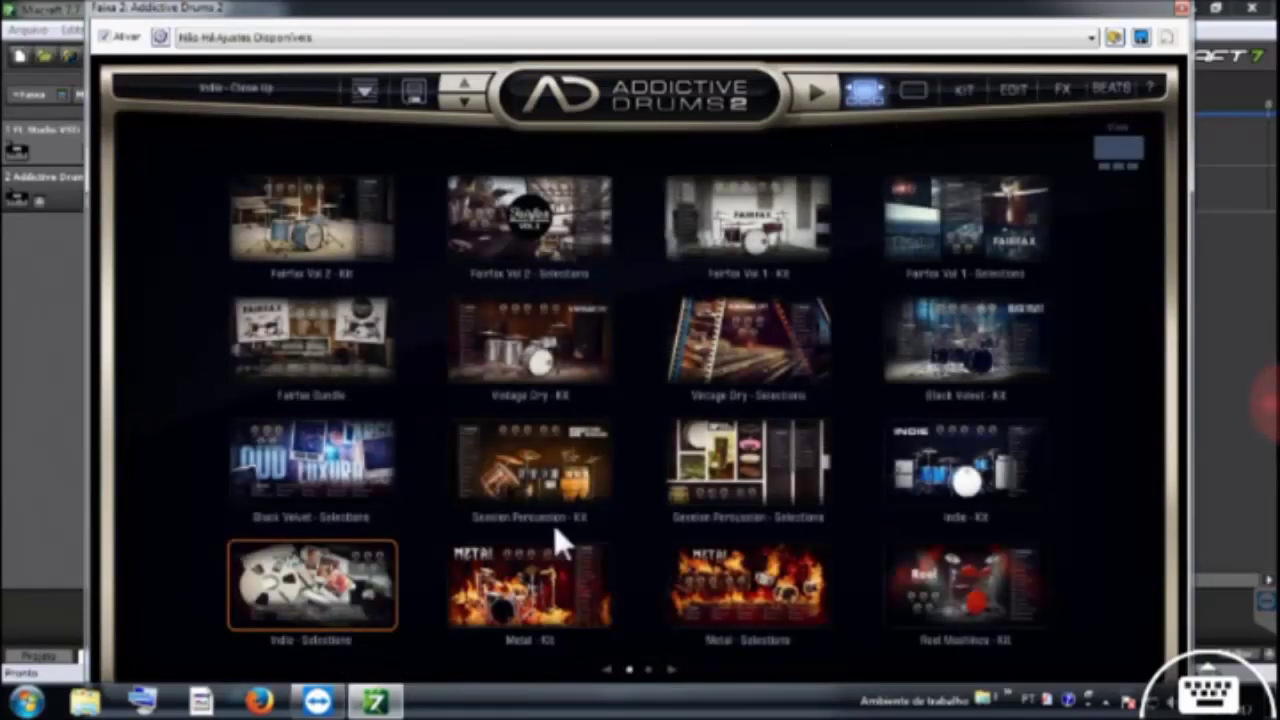
scroll(557, 525, "down", 1)
scroll(345, 280, "down", 2)
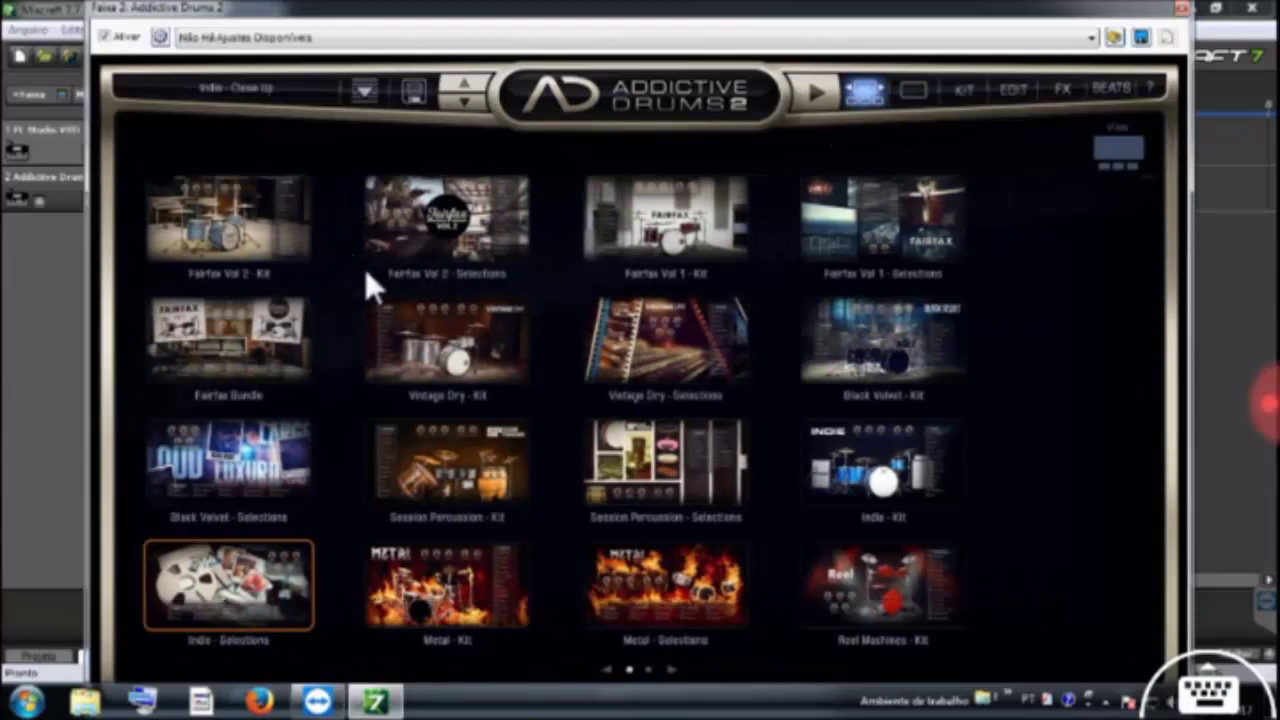
left_click(235, 243)
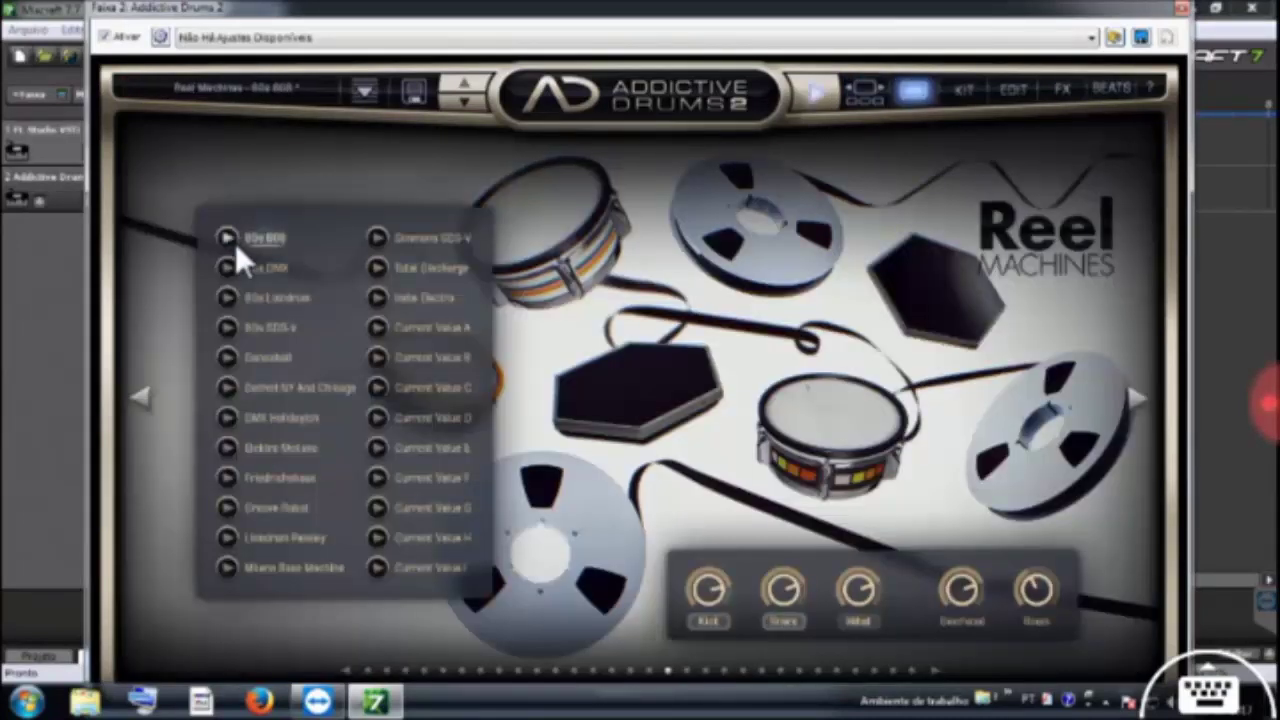
left_click(234, 271)
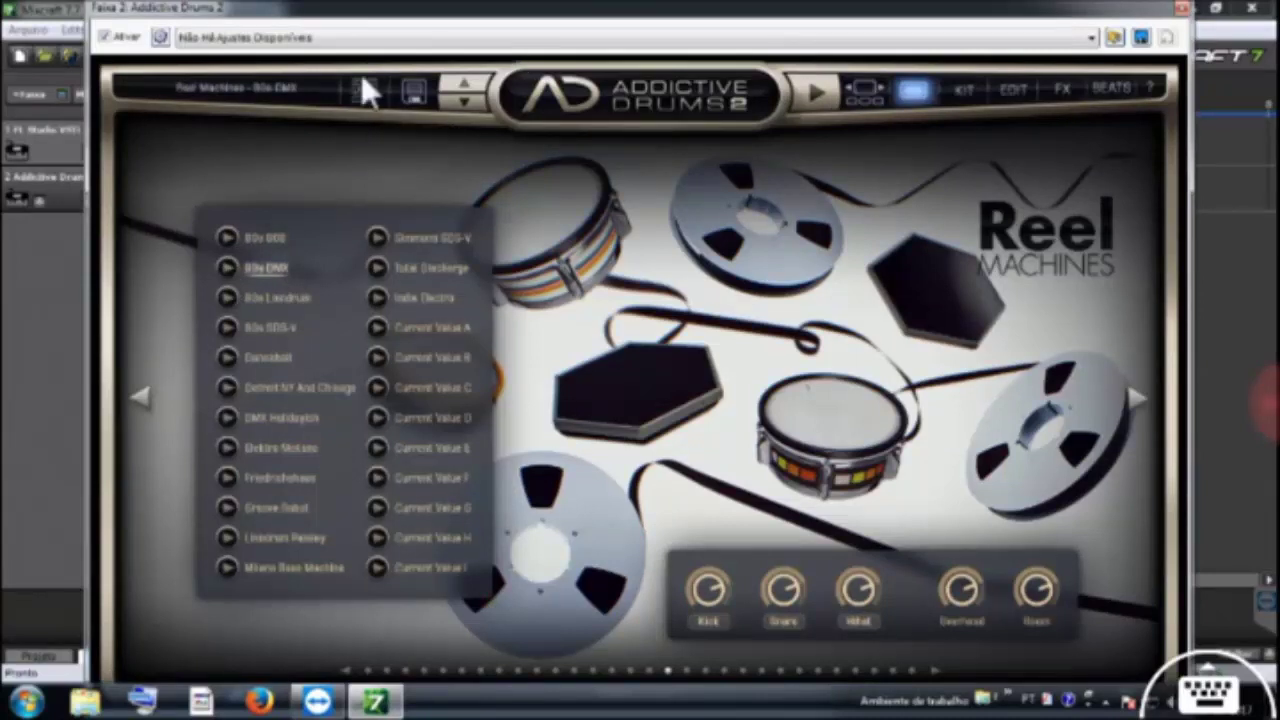
Trim the Addictive Drums 2 track's clip to one bar and close the drum plugin window
left_click_drag(400, 10, 417, 88)
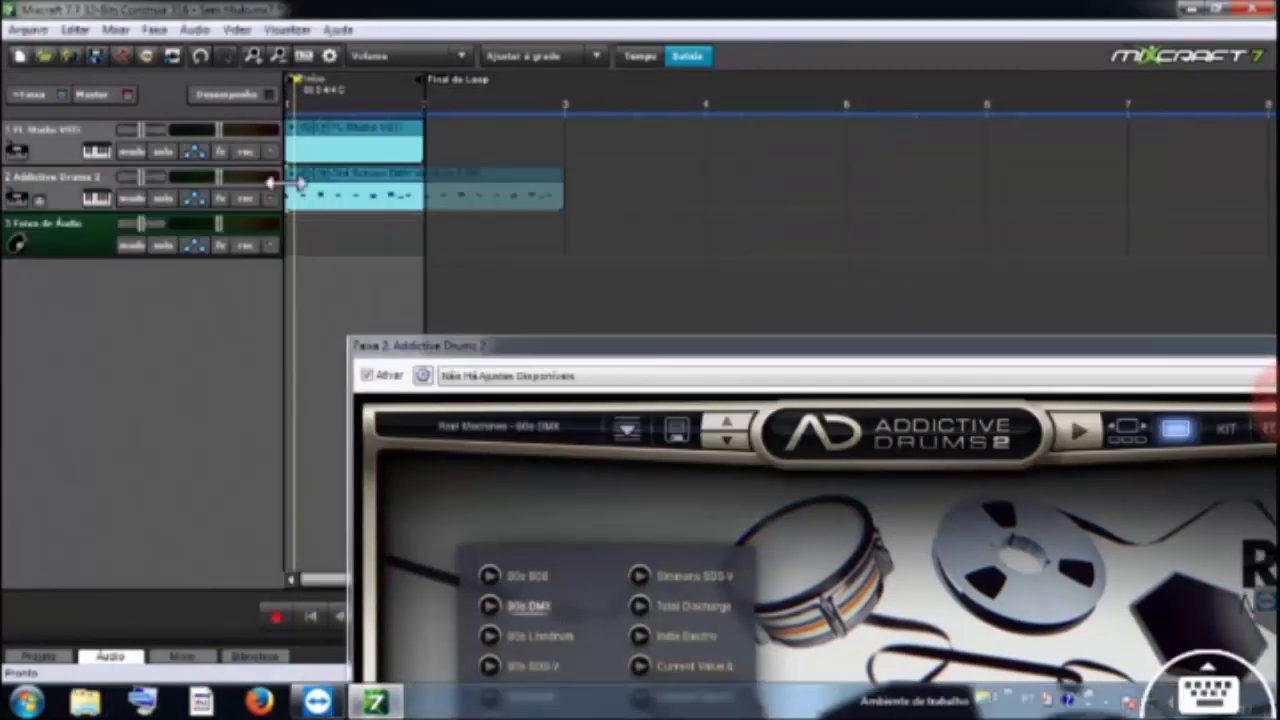
left_click_drag(557, 206, 422, 221)
left_click_drag(504, 345, 151, 218)
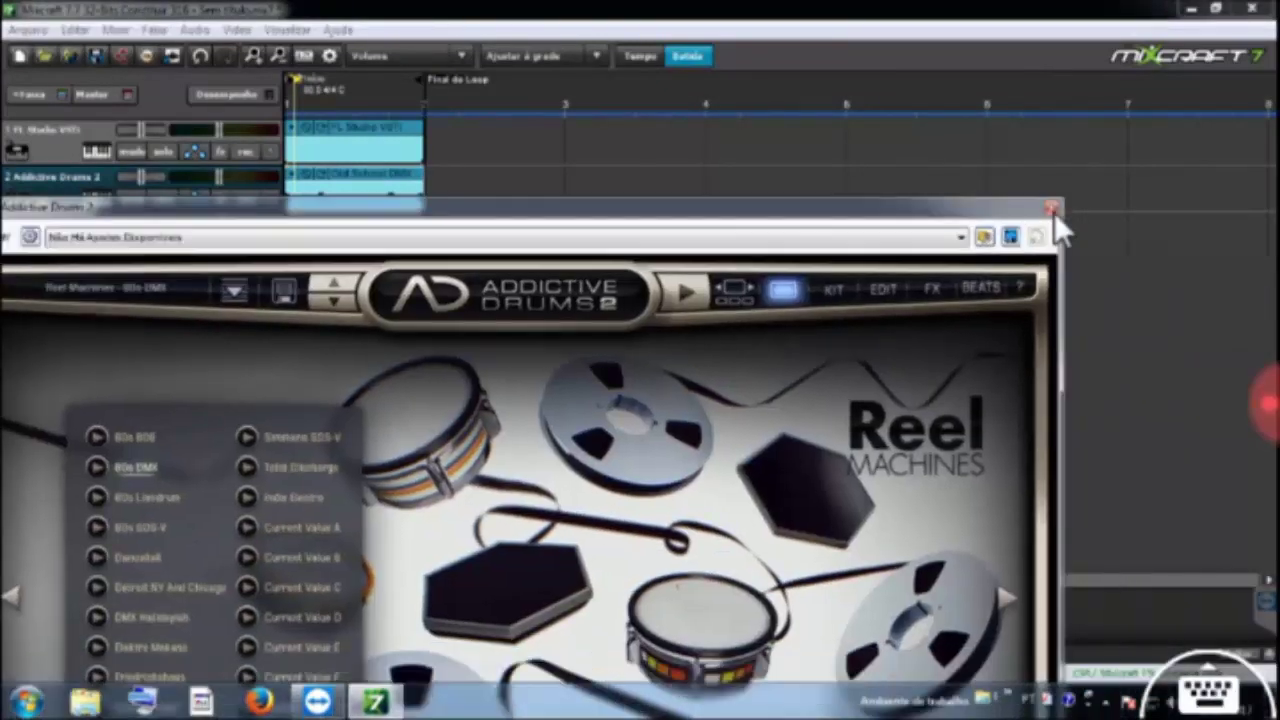
left_click(1052, 209)
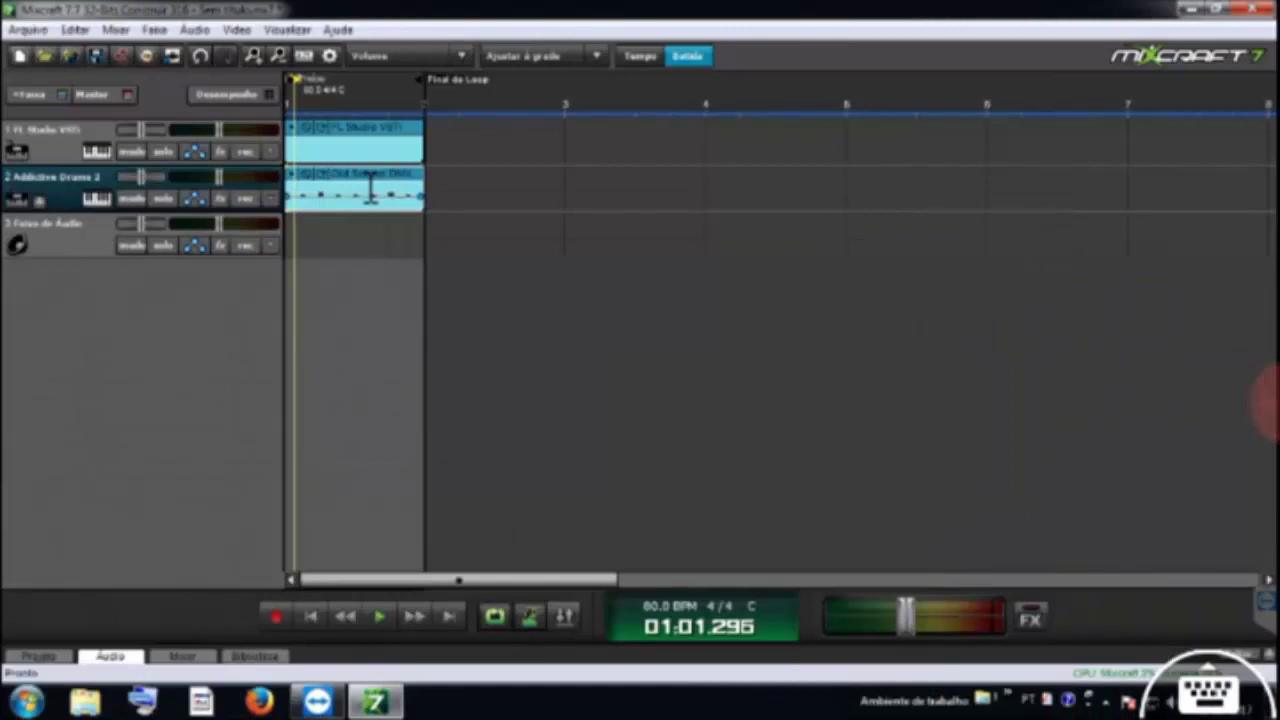
Delete the clip on the Addictive Drums 2 track and create an empty one-bar clip in its place
right_click(367, 191)
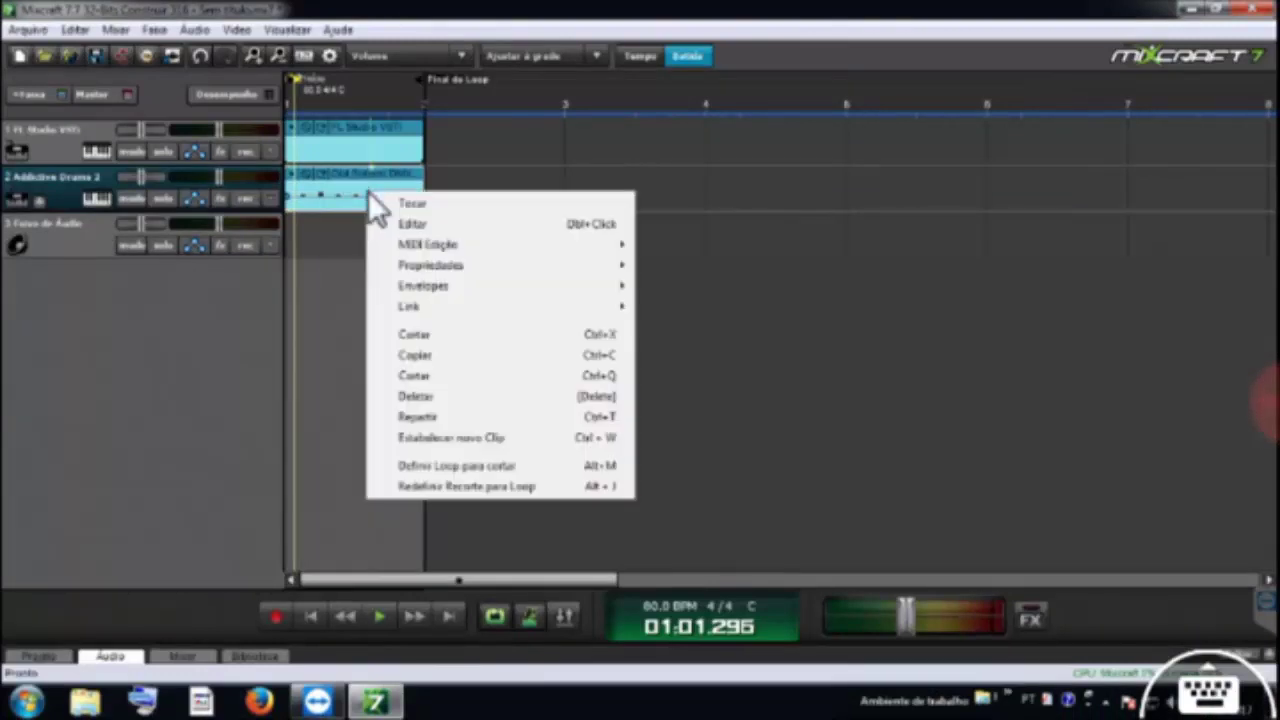
left_click(420, 397)
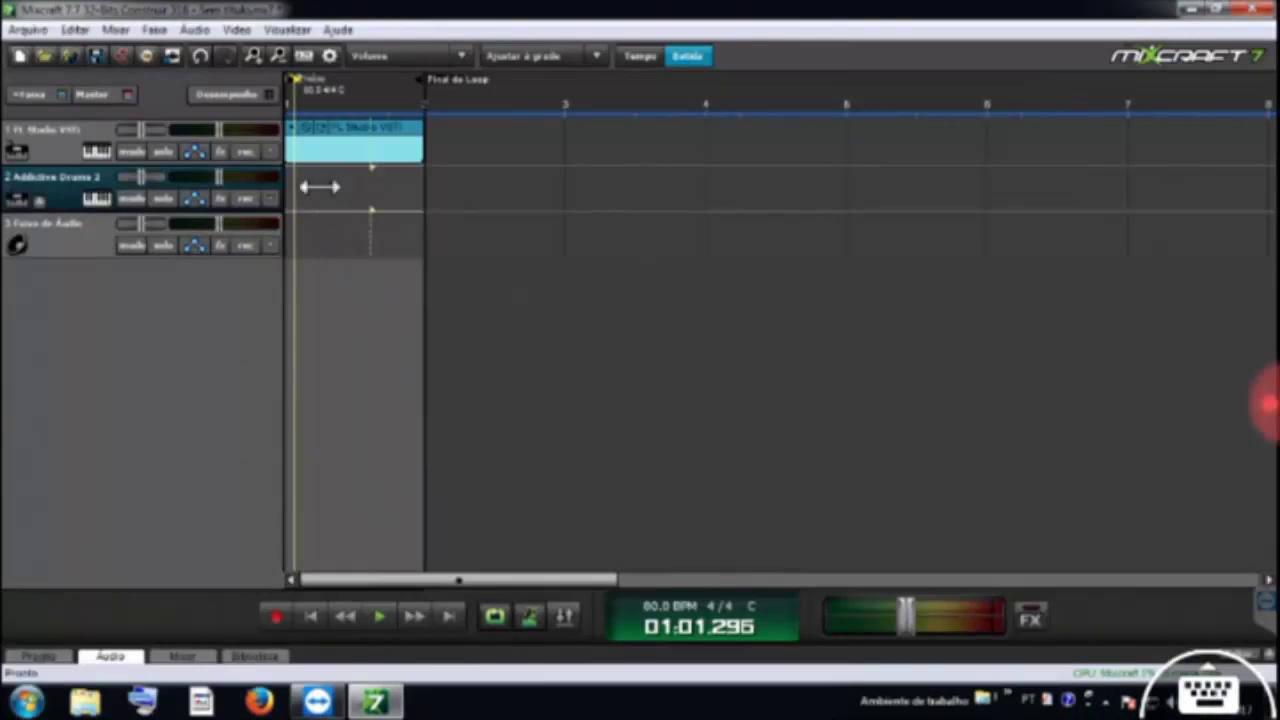
double_click(320, 187)
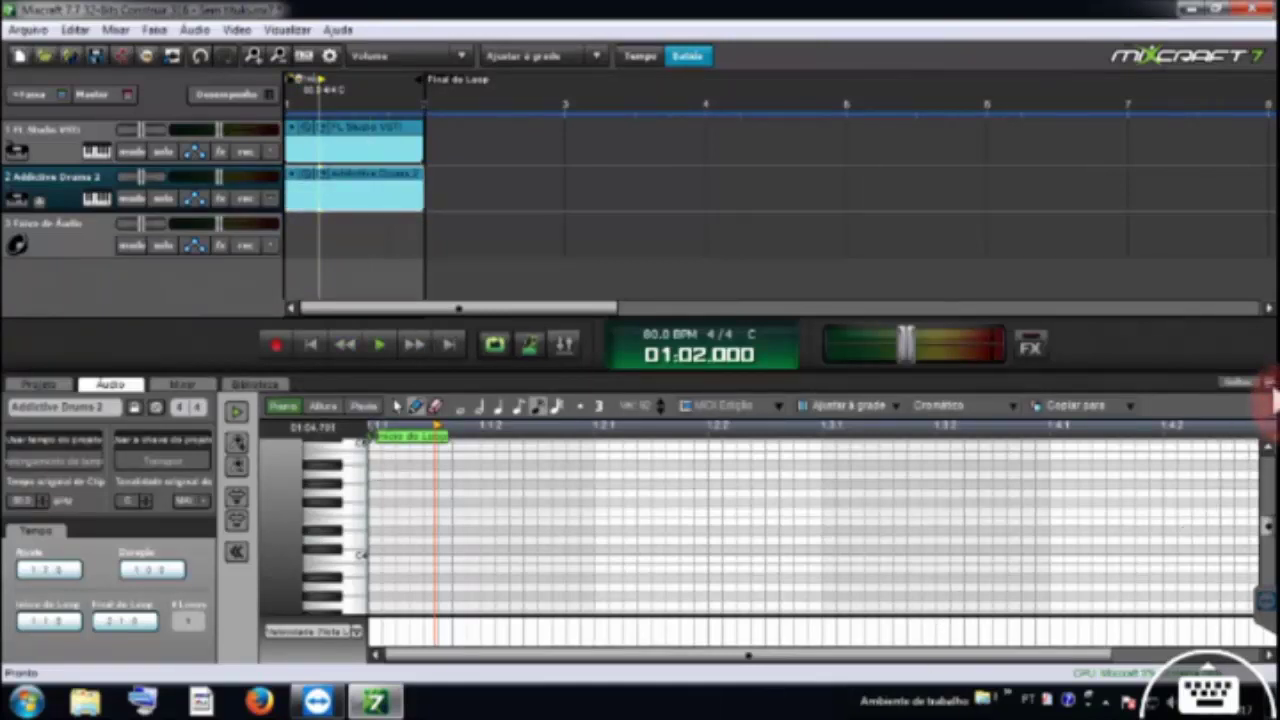
left_click(1266, 390)
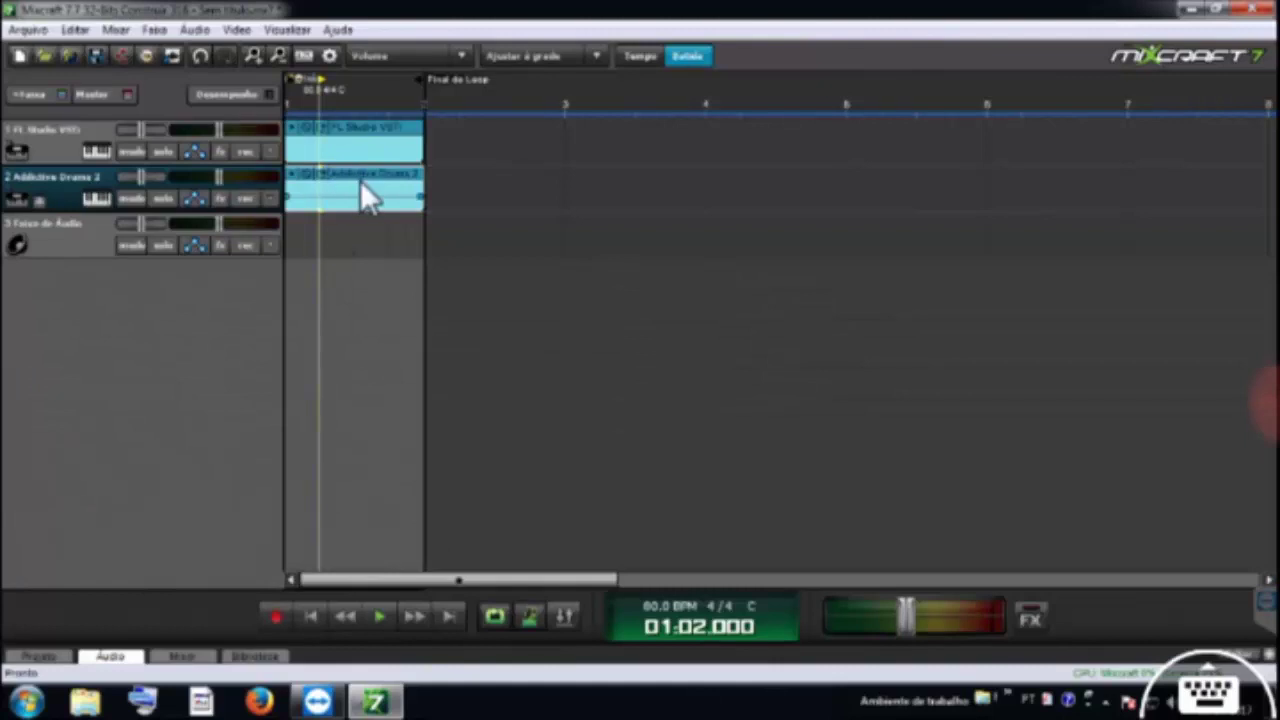
Enter four C2 notes in the new drum clip, one on each beat of the bar, and play the loop
double_click(362, 174)
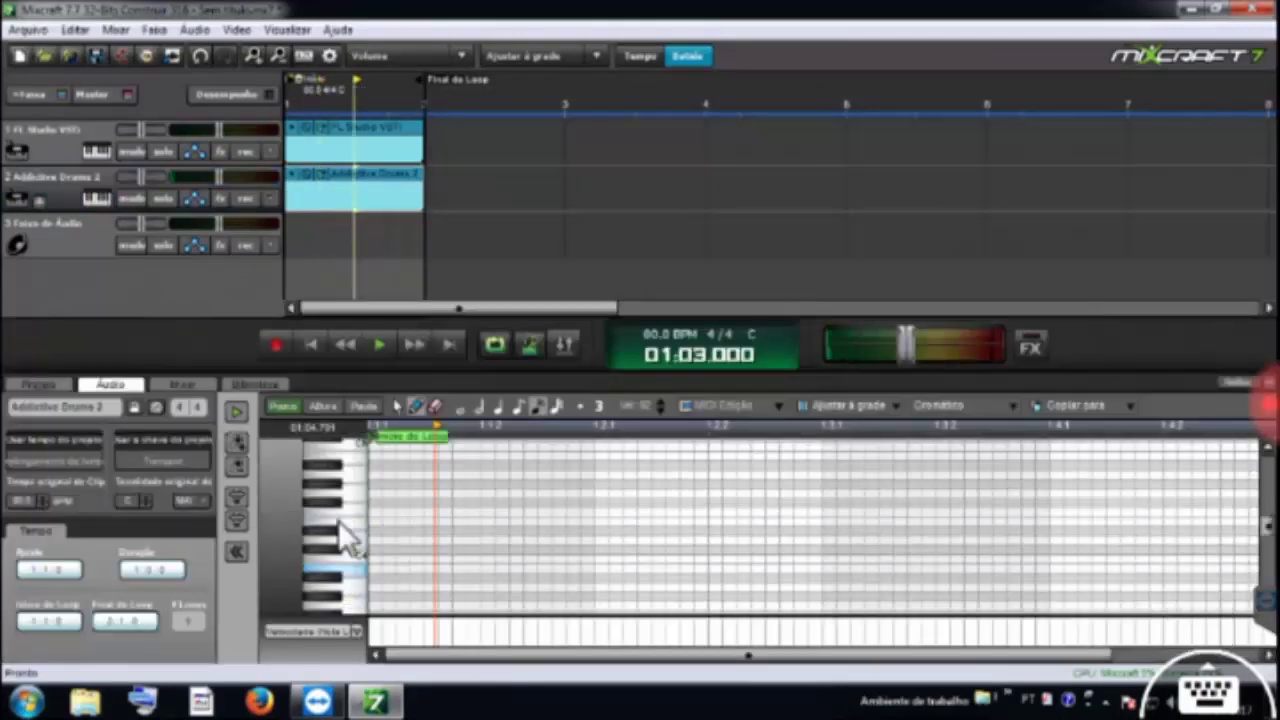
scroll(340, 530, "down", 2)
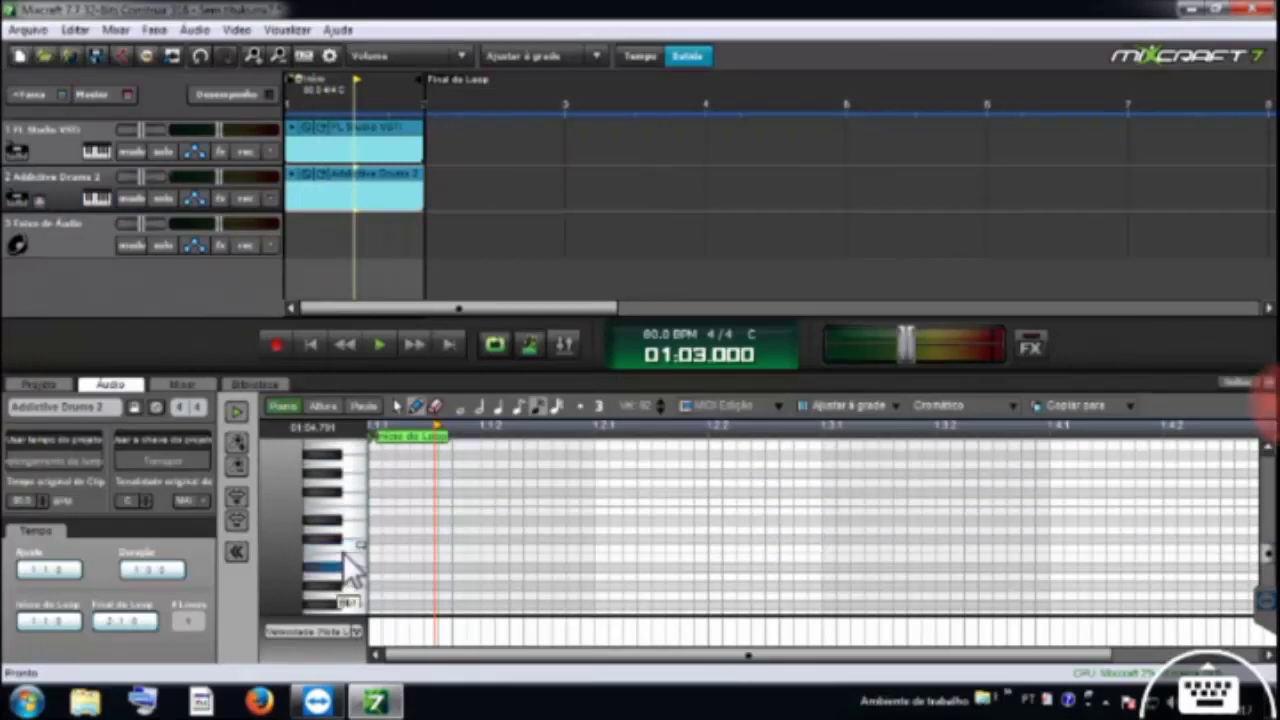
left_click(387, 543)
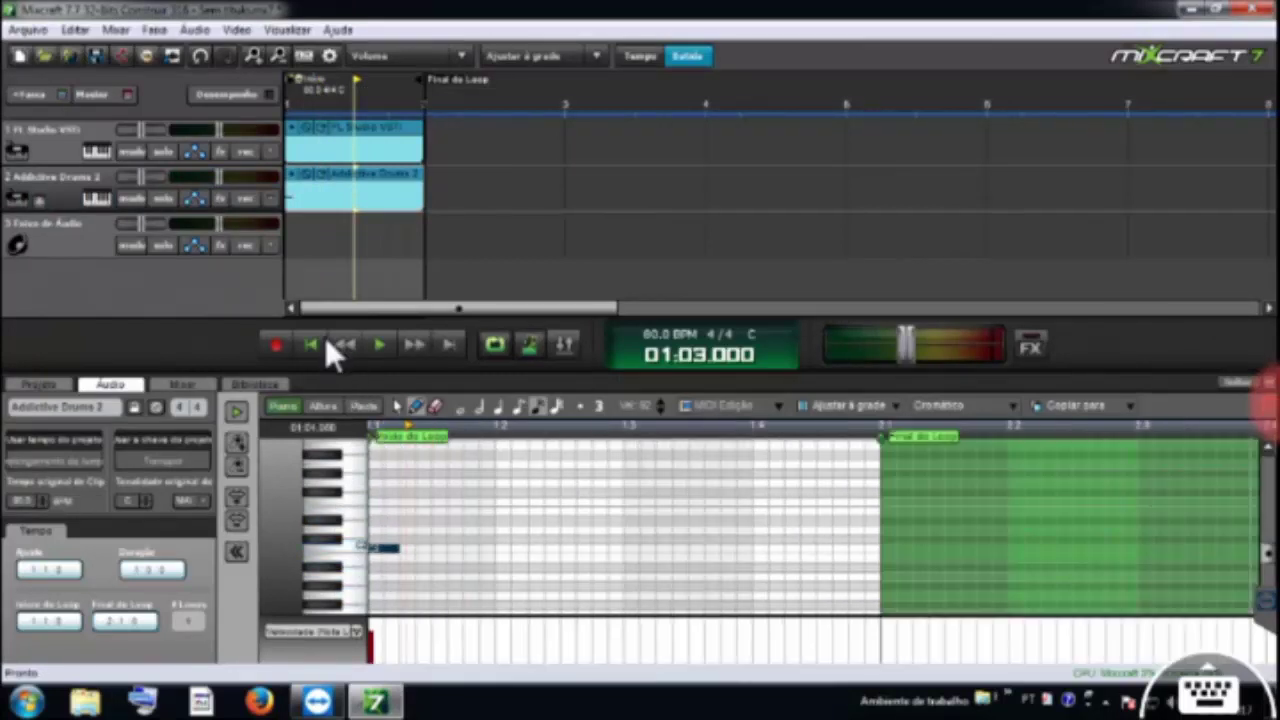
key("space")
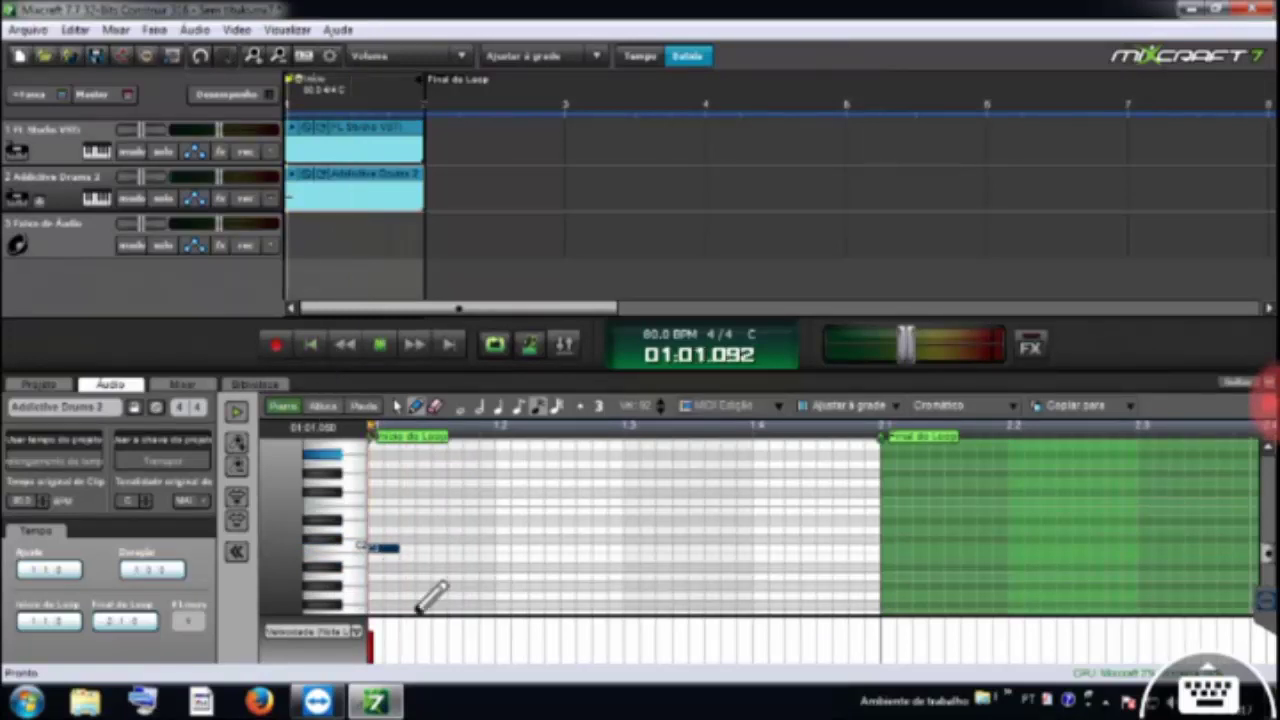
key("ctrl+v")
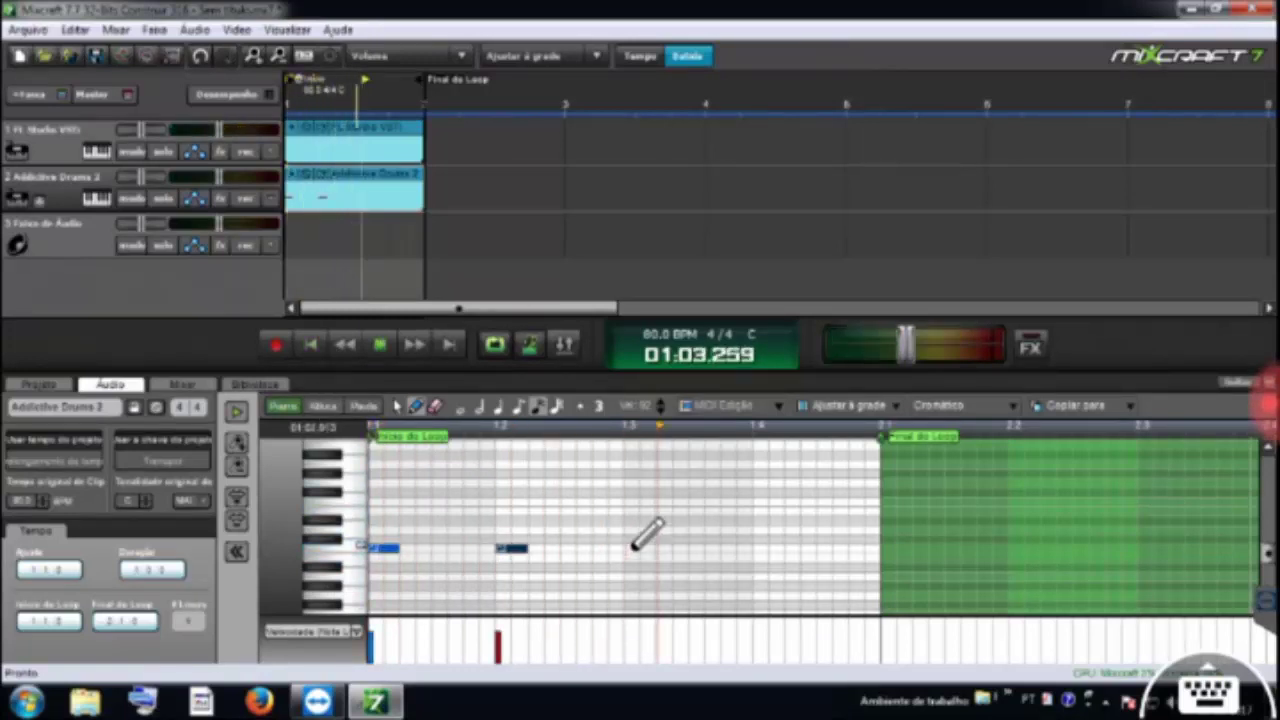
key("ctrl+v")
key("ctrl+v")
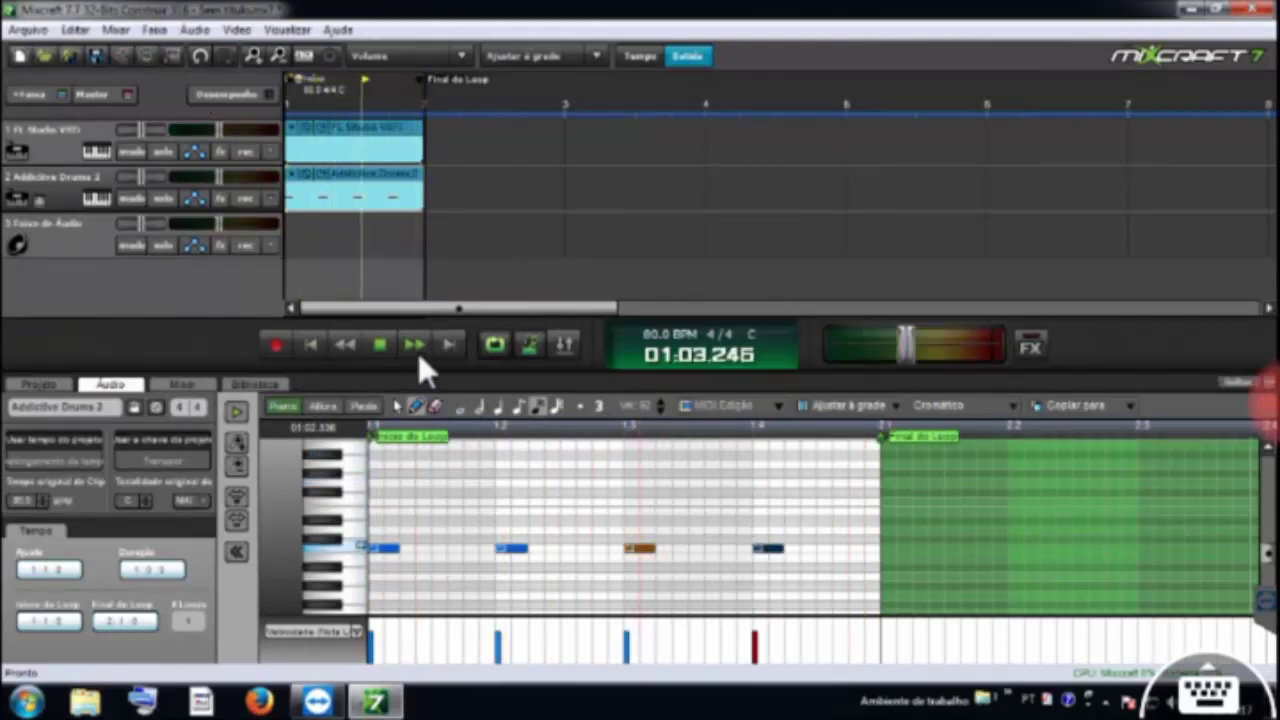
Raise the master volume, slightly lower the Addictive Drums 2 track's volume, and stop playback
left_click_drag(905, 345, 930, 345)
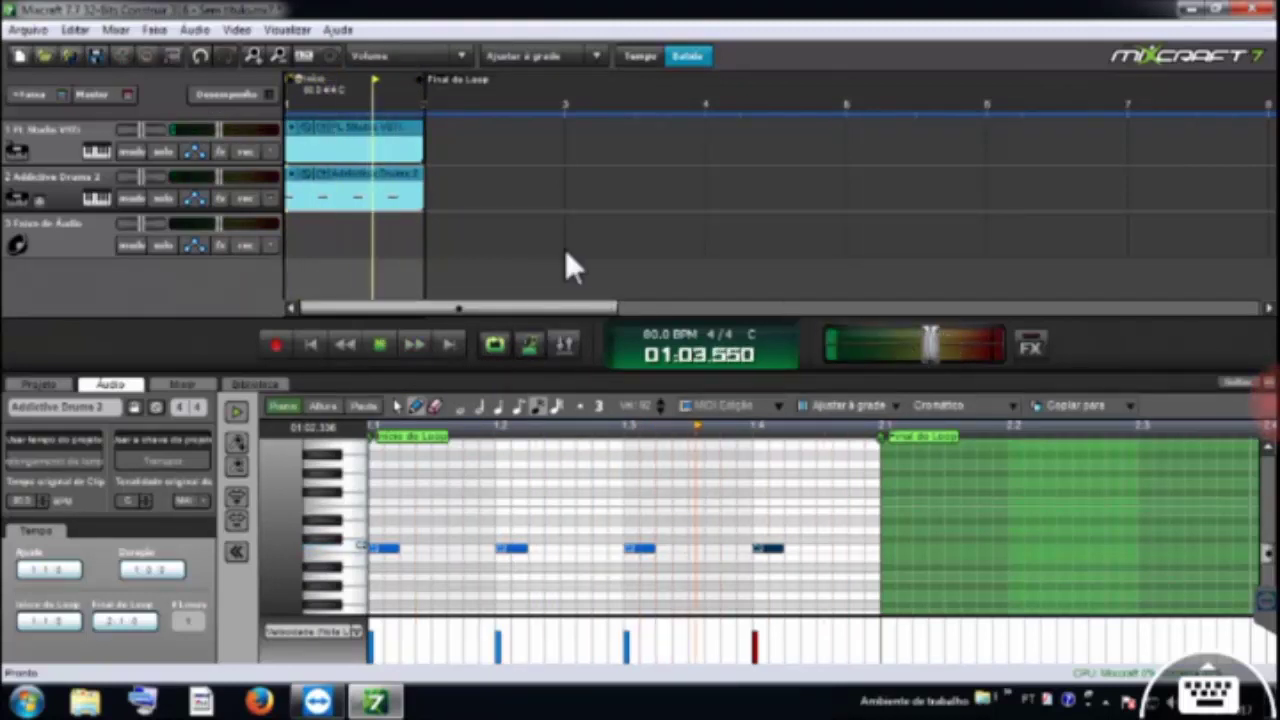
left_click(192, 177)
key("space")
Delete the empty audio track below Addictive Drums 2
right_click(75, 240)
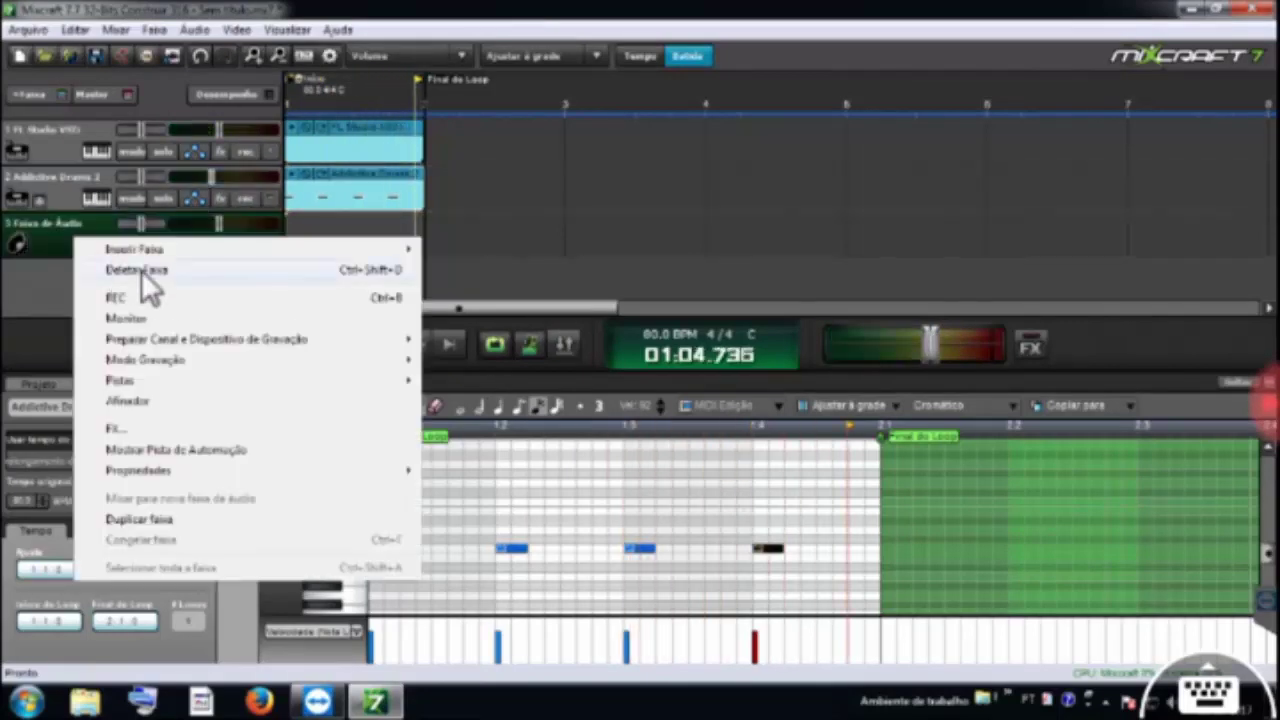
left_click(137, 269)
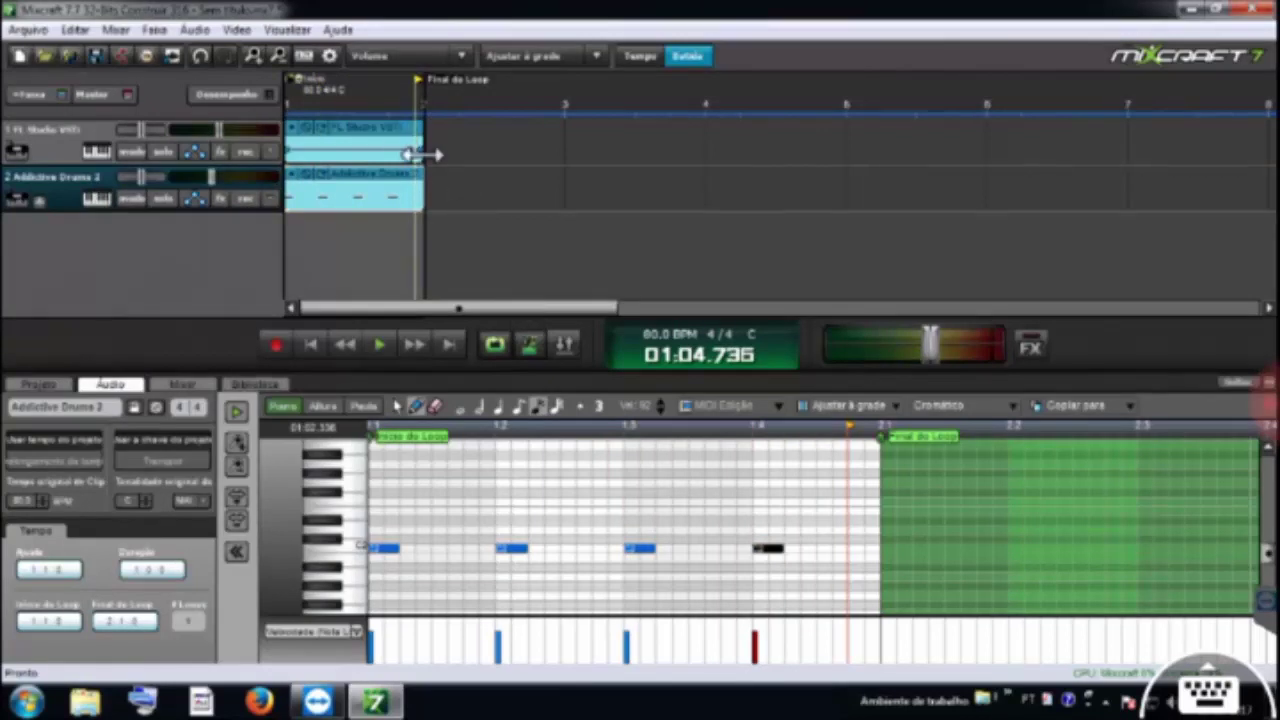
Extend the FL Studio VSTi and Addictive Drums 2 clips as repeating loops up to bar 19
left_click_drag(423, 157, 691, 191)
left_click_drag(965, 220, 1074, 222)
scroll(449, 200, "down", 3)
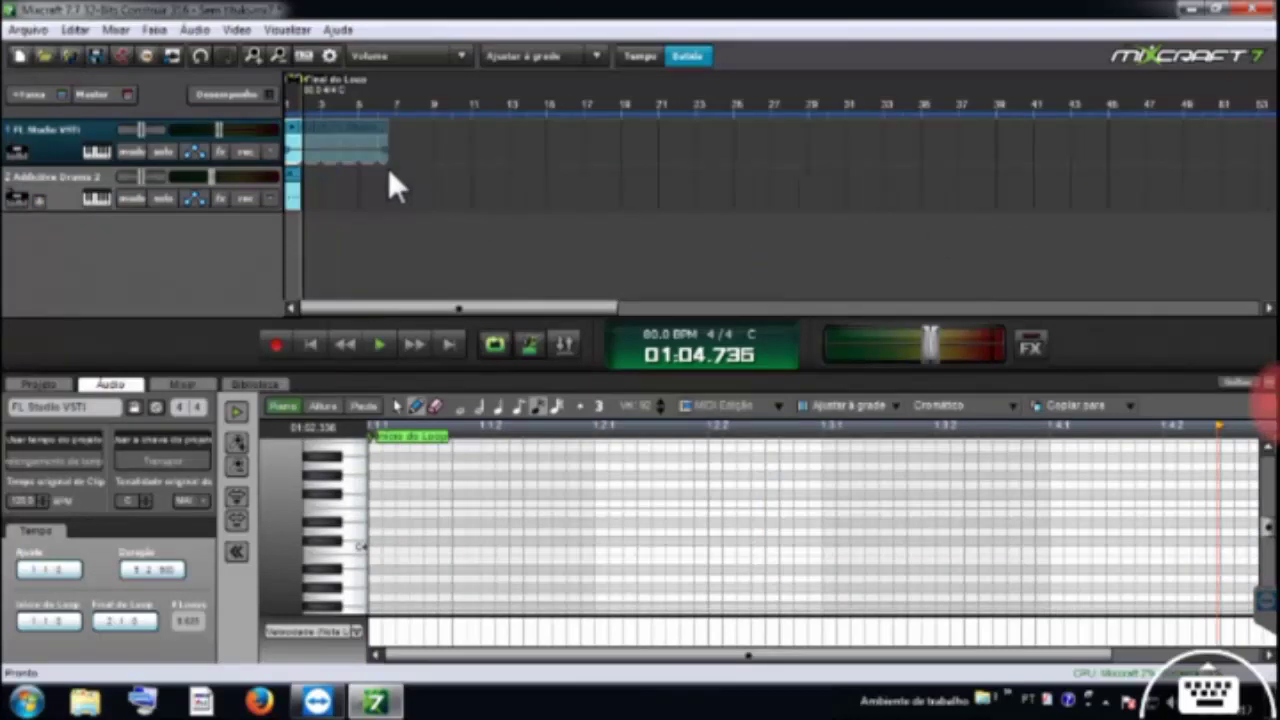
left_click_drag(386, 160, 618, 208)
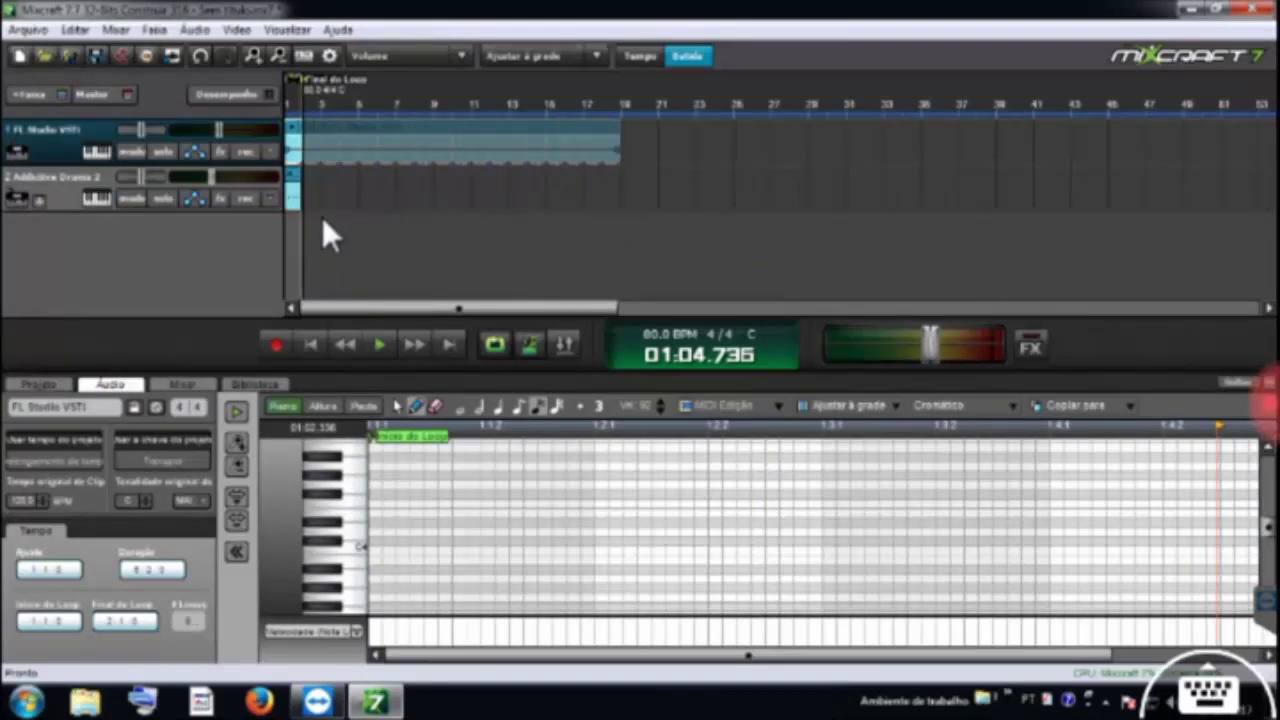
left_click(524, 239)
left_click_drag(606, 260, 611, 260)
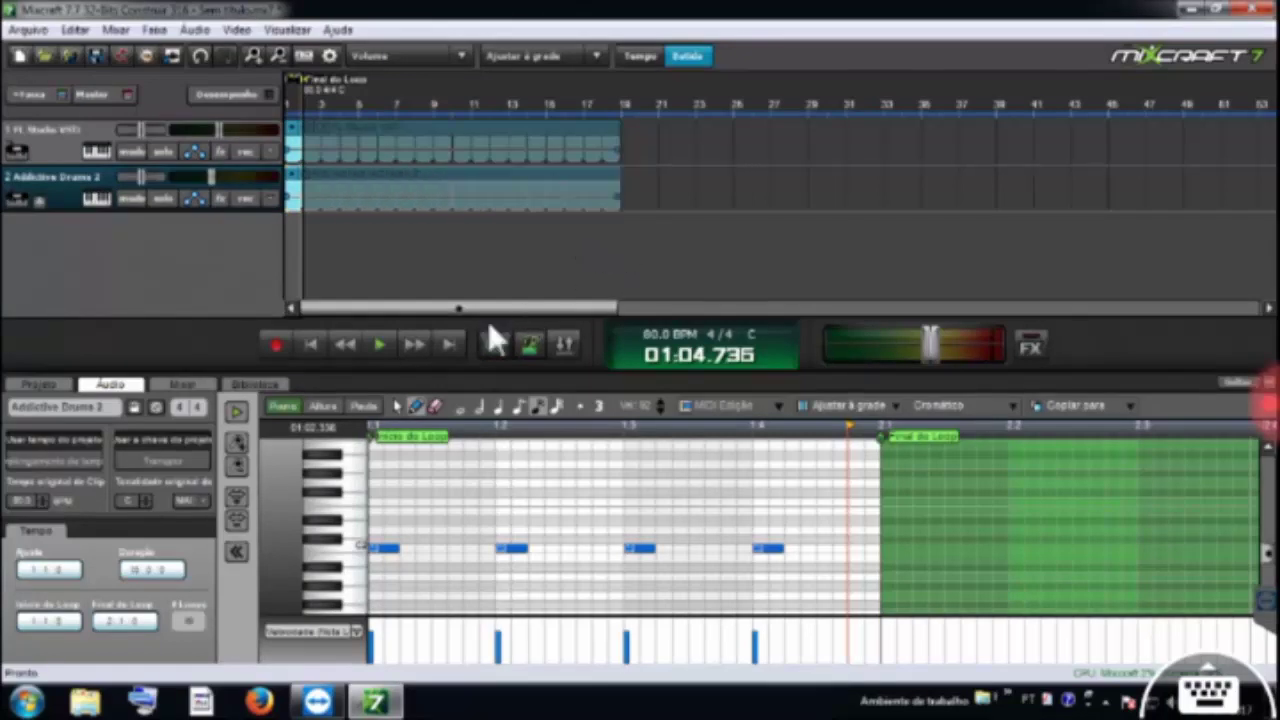
Turn off loop playback and return the playhead to the project start with the clip editor hidden
scroll(376, 262, "up", 3)
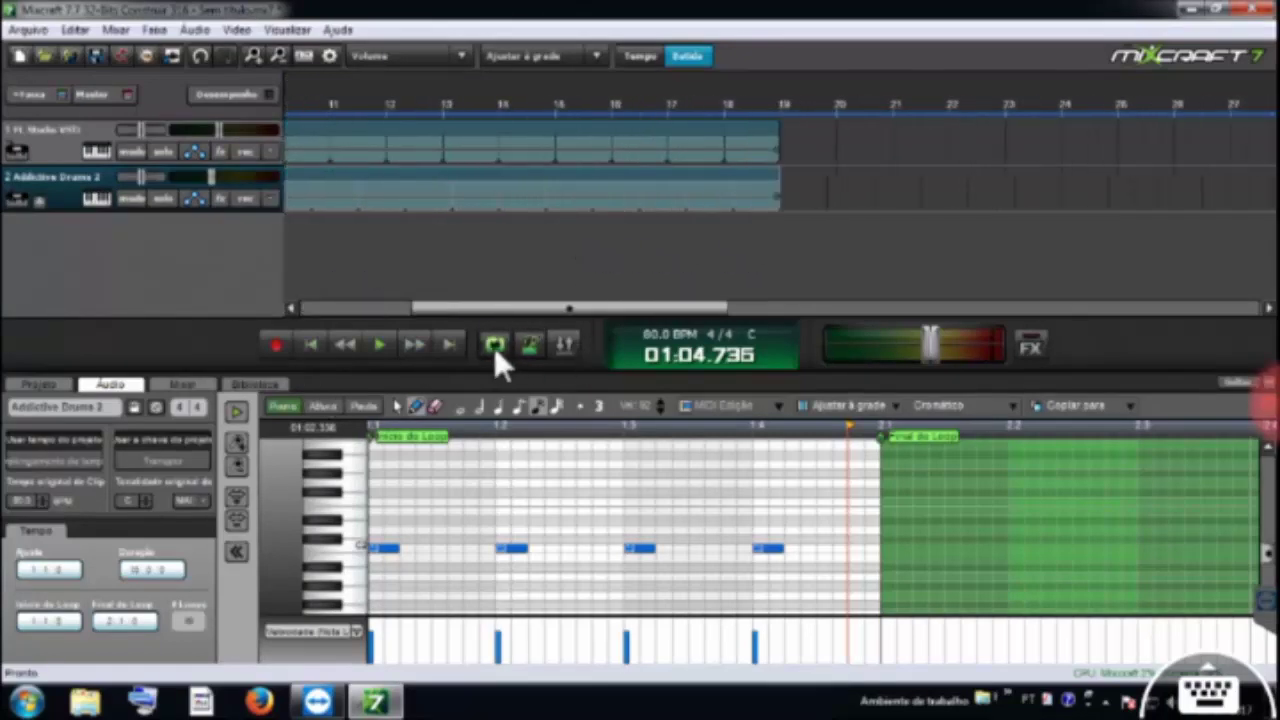
left_click(1264, 384)
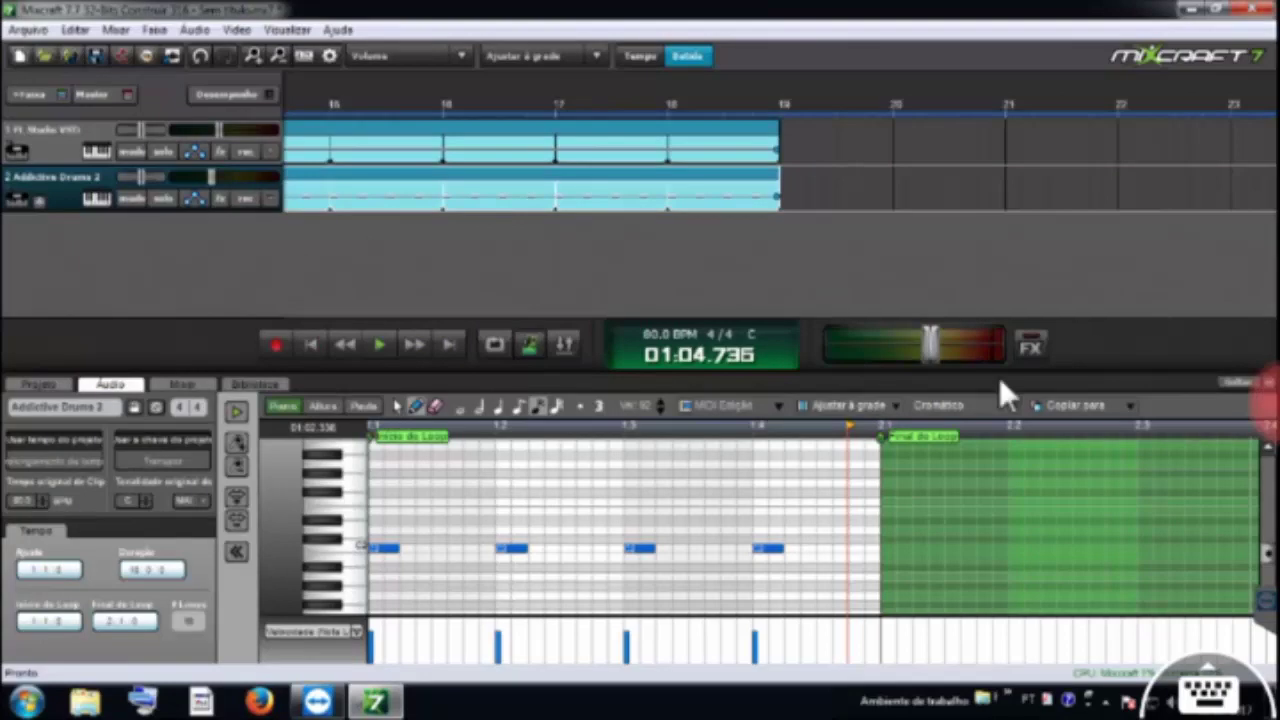
left_click(311, 617)
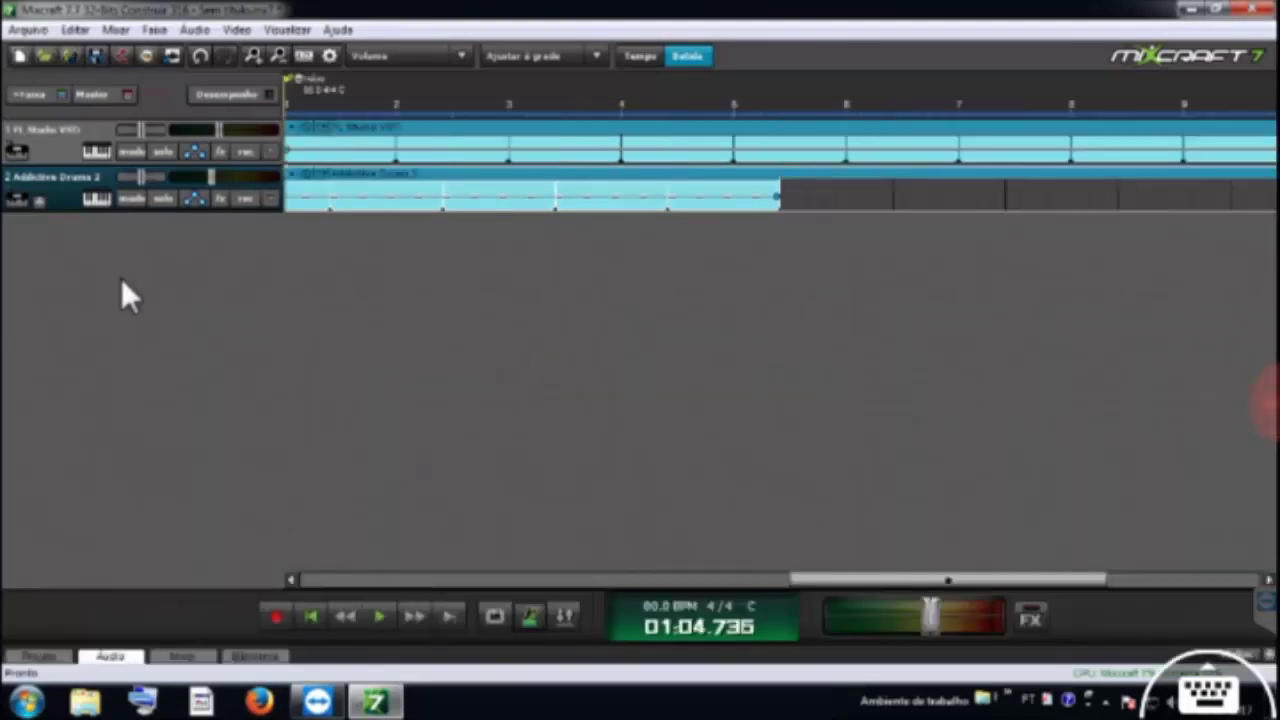
Insert a virtual instrument track and move it below the Addictive Drums 2 track
right_click(48, 198)
mouse_move(280, 212)
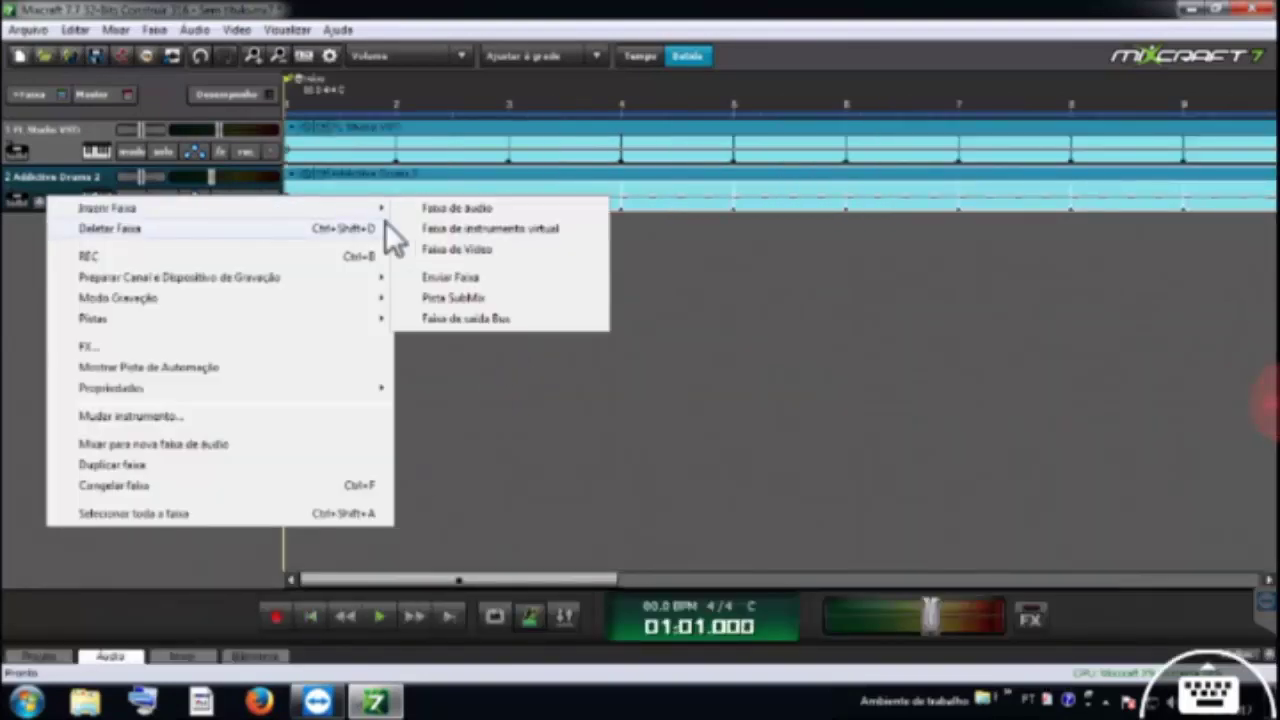
left_click(490, 229)
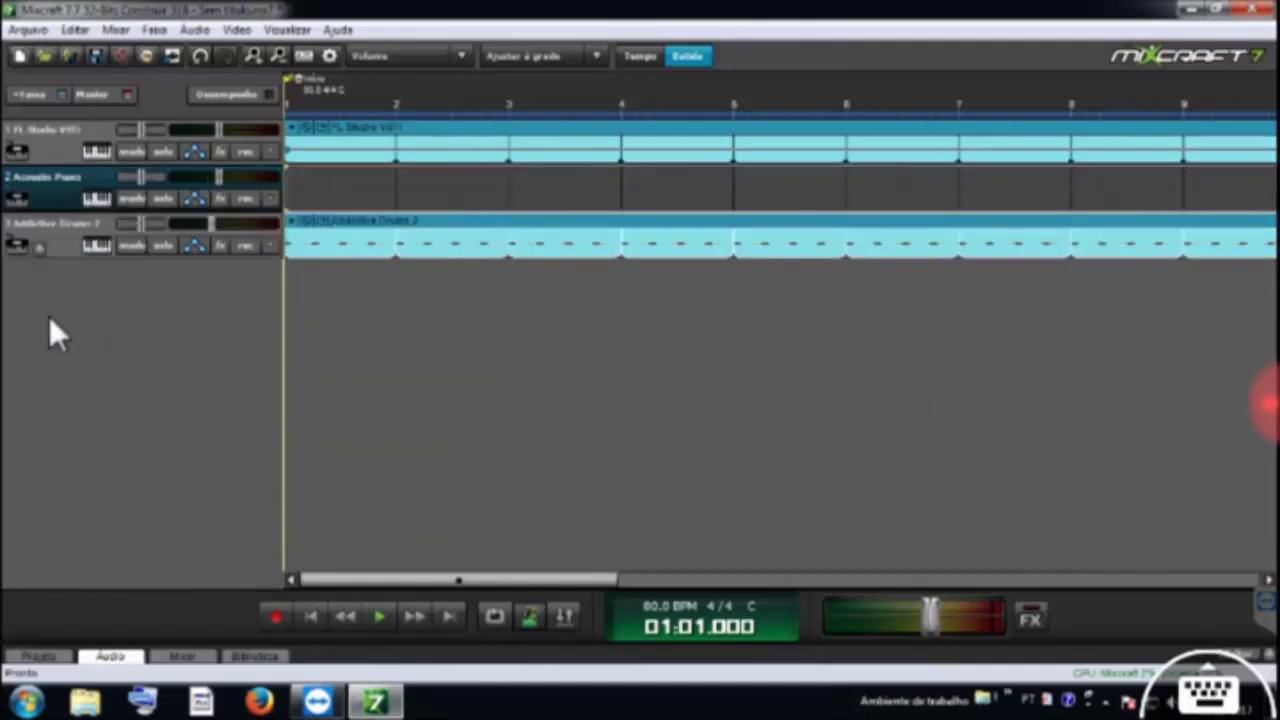
left_click_drag(40, 196, 131, 222)
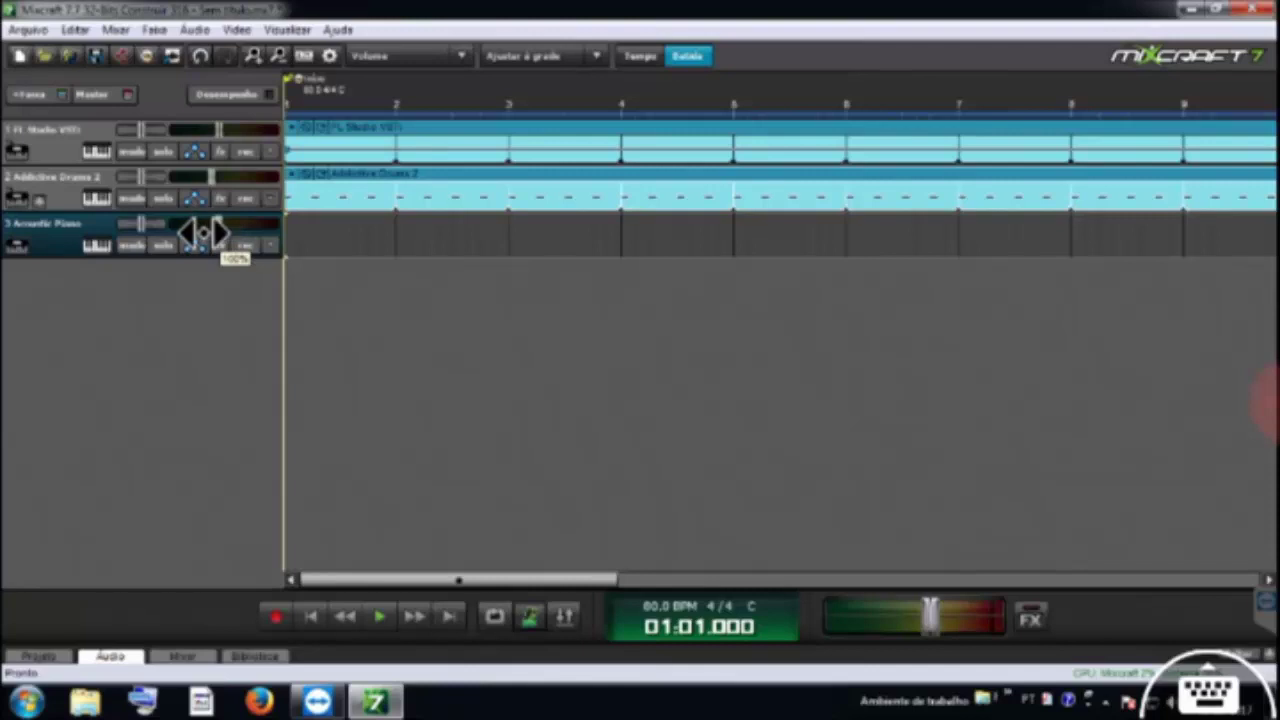
Lower the new Acoustic Piano track's volume and load the PoiZone VSTi instrument on it
left_click(95, 248)
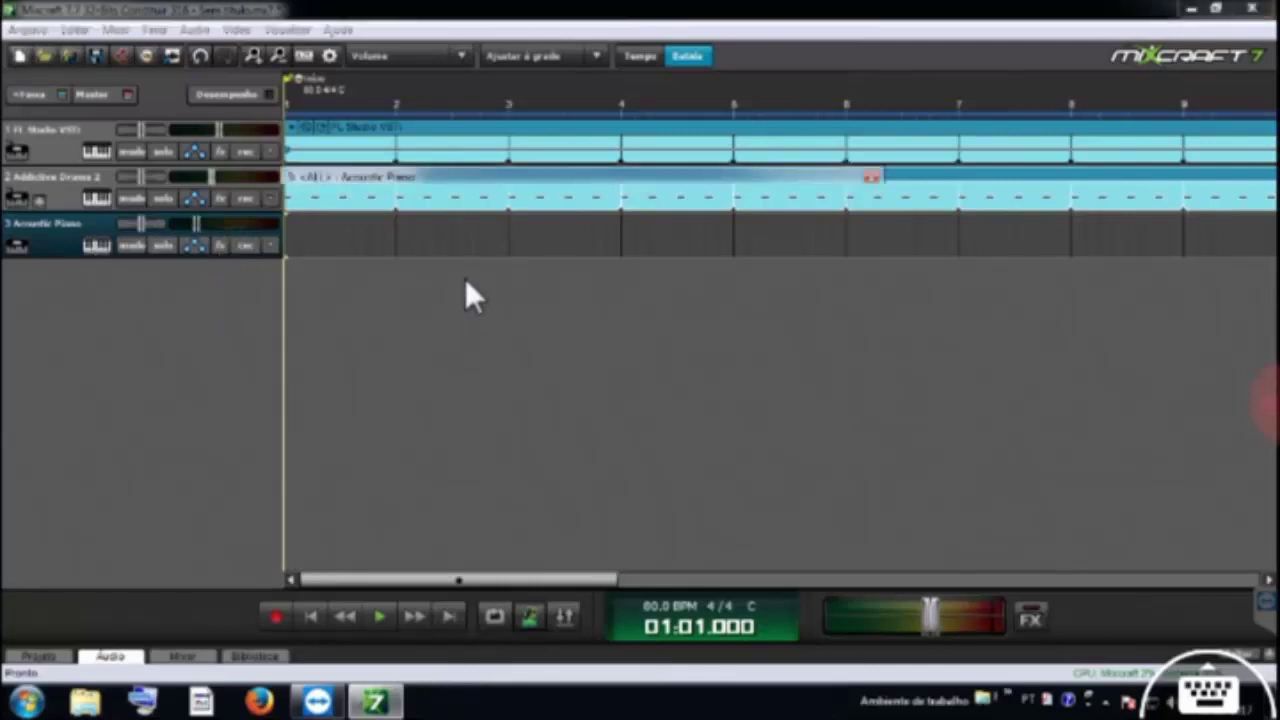
left_click_drag(864, 290, 886, 358)
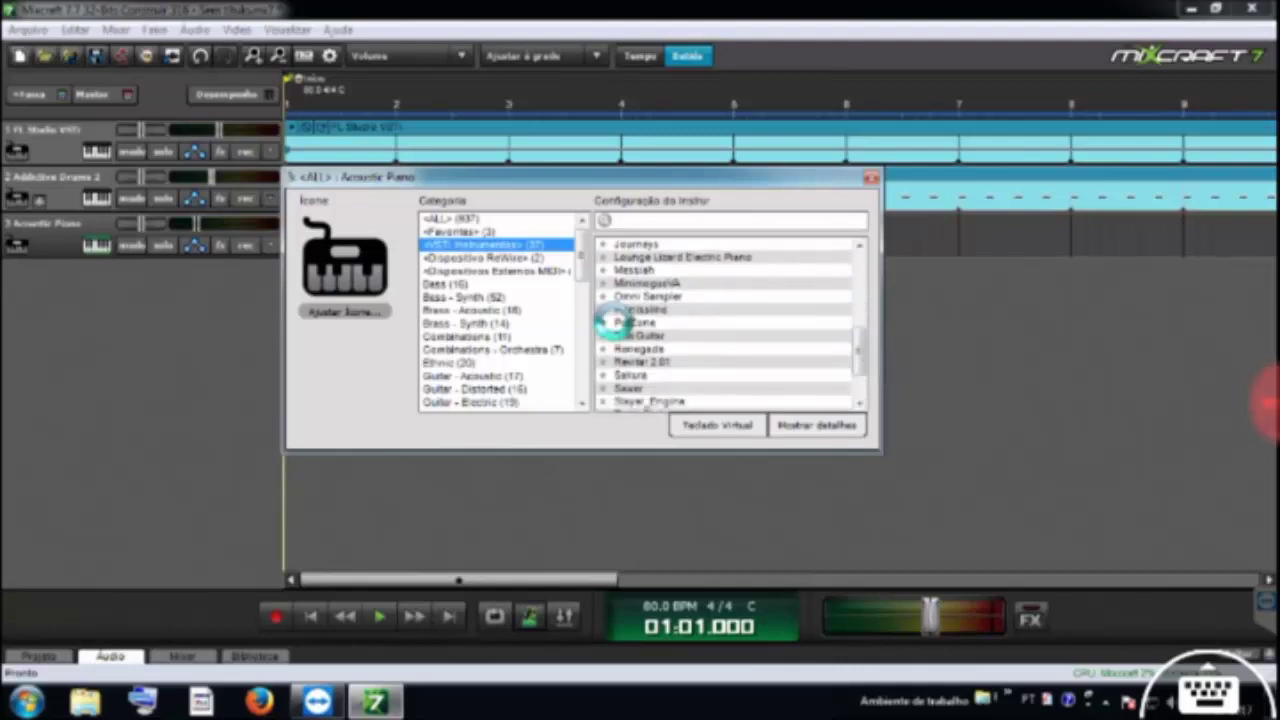
left_click(614, 324)
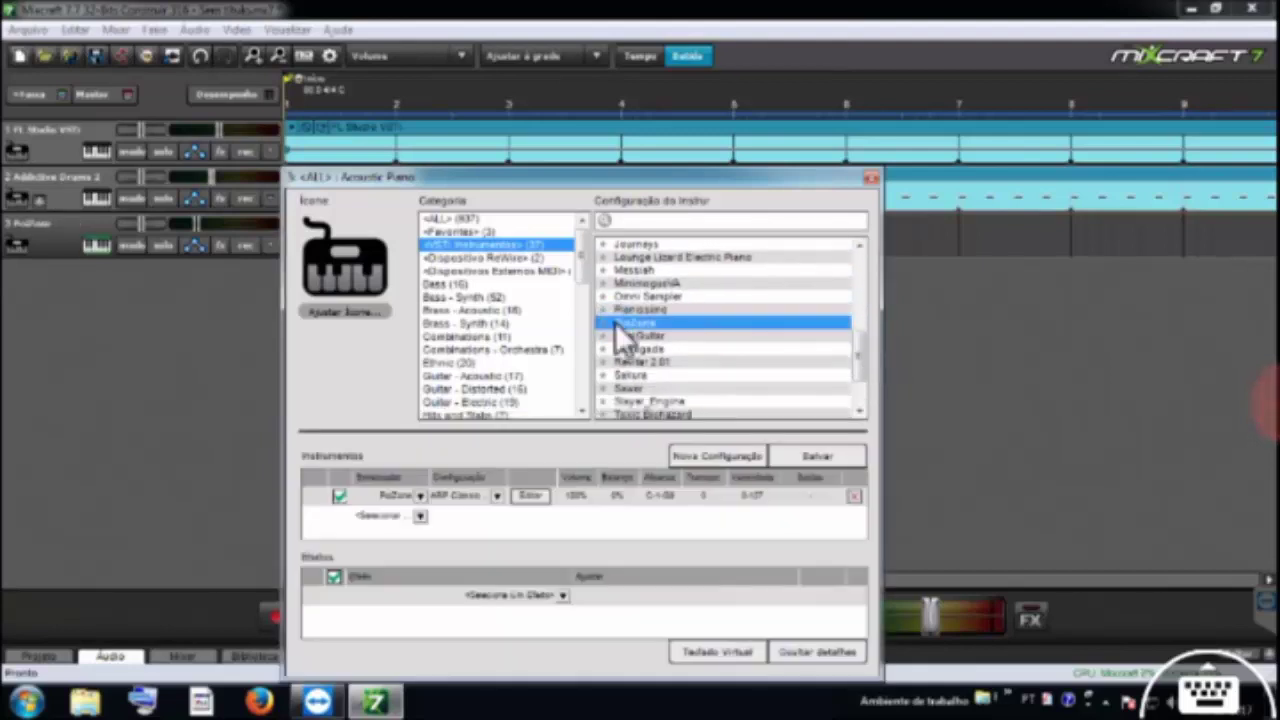
Reset the PoiZone program, close its editor and the instrument window, and slightly lower the PoiZone track's volume
left_click(516, 497)
left_click(440, 192)
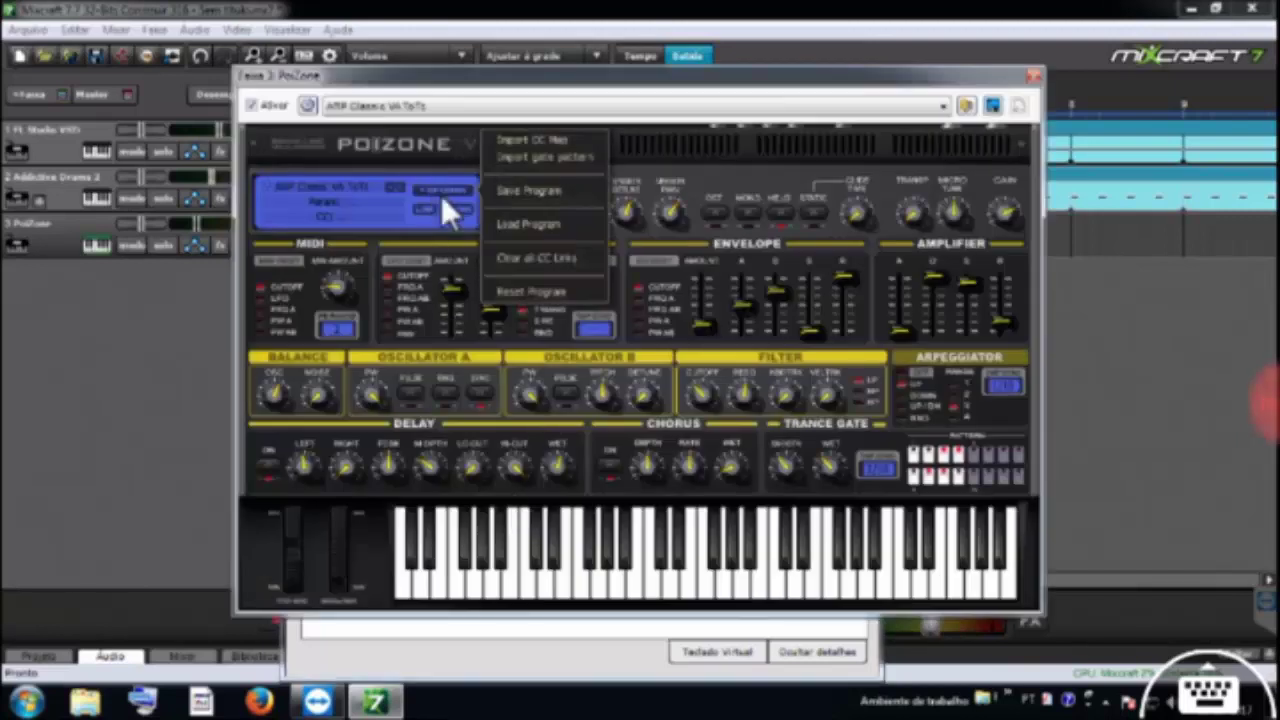
left_click(539, 293)
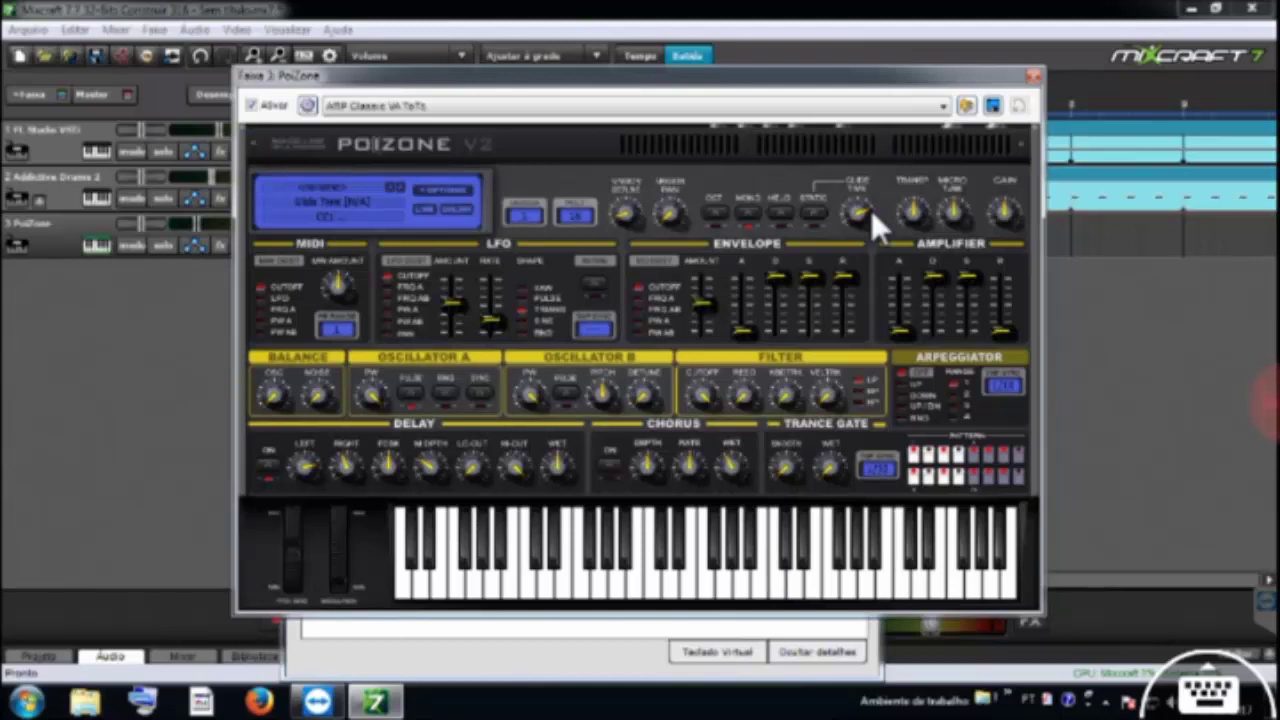
left_click(363, 383)
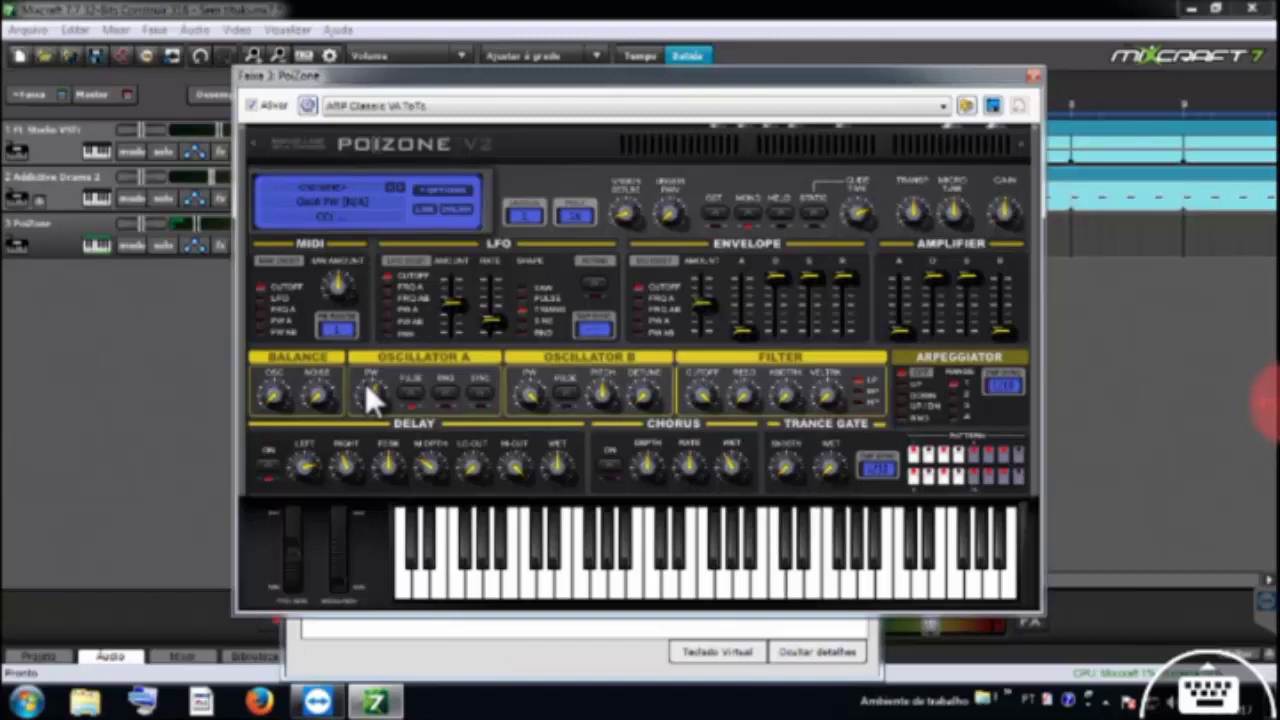
left_click(1036, 76)
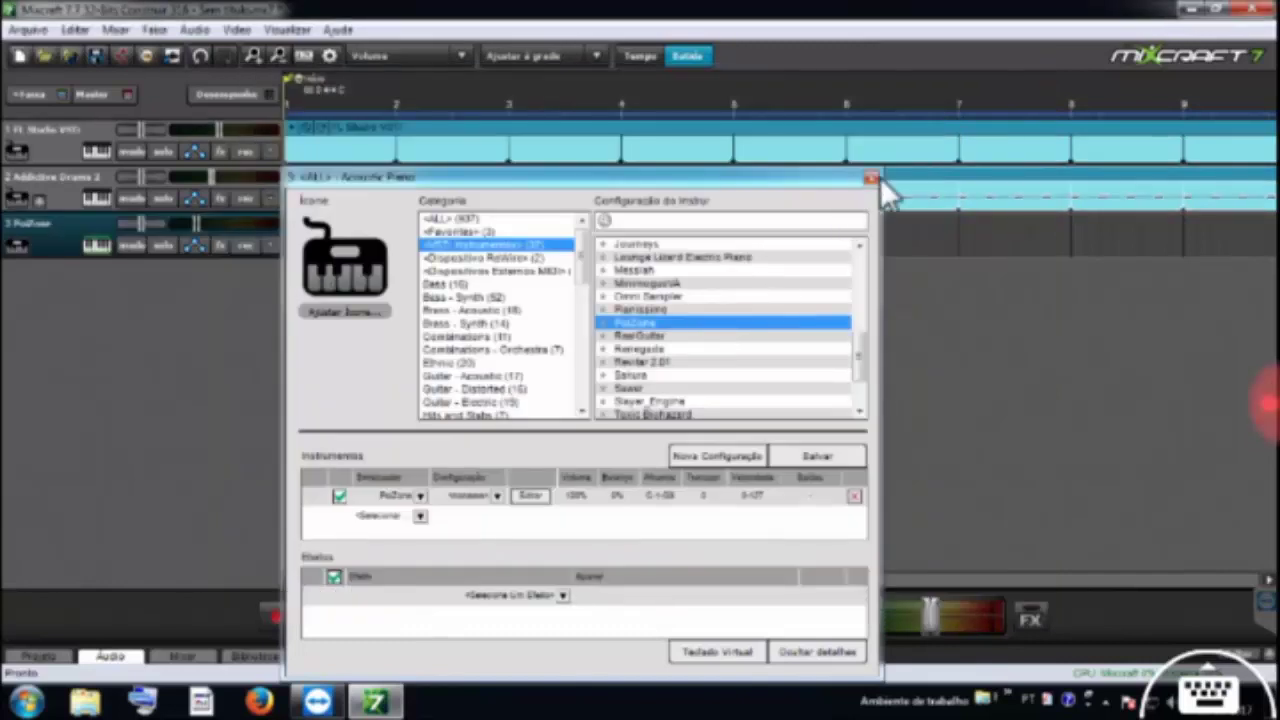
left_click(872, 180)
left_click_drag(196, 224, 192, 222)
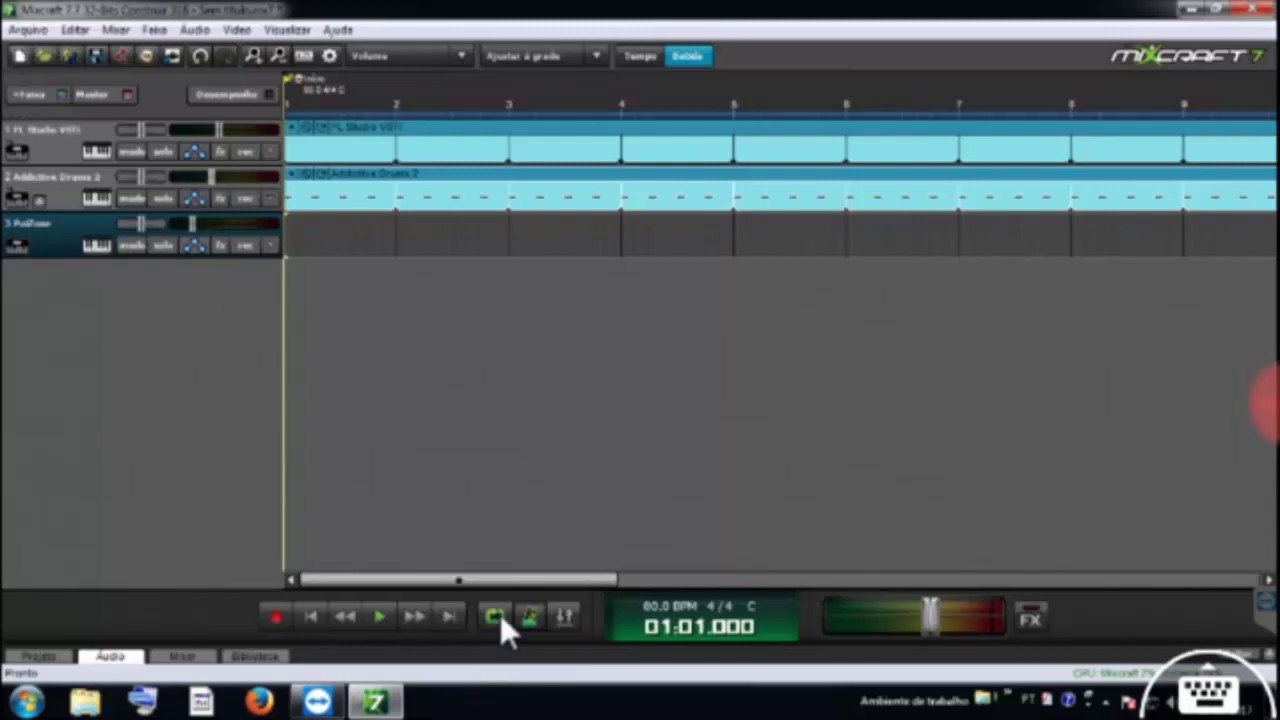
Play the first bar in a loop to rehearse the PoiZone part, and turn loop playback off
left_click(496, 615)
key("space")
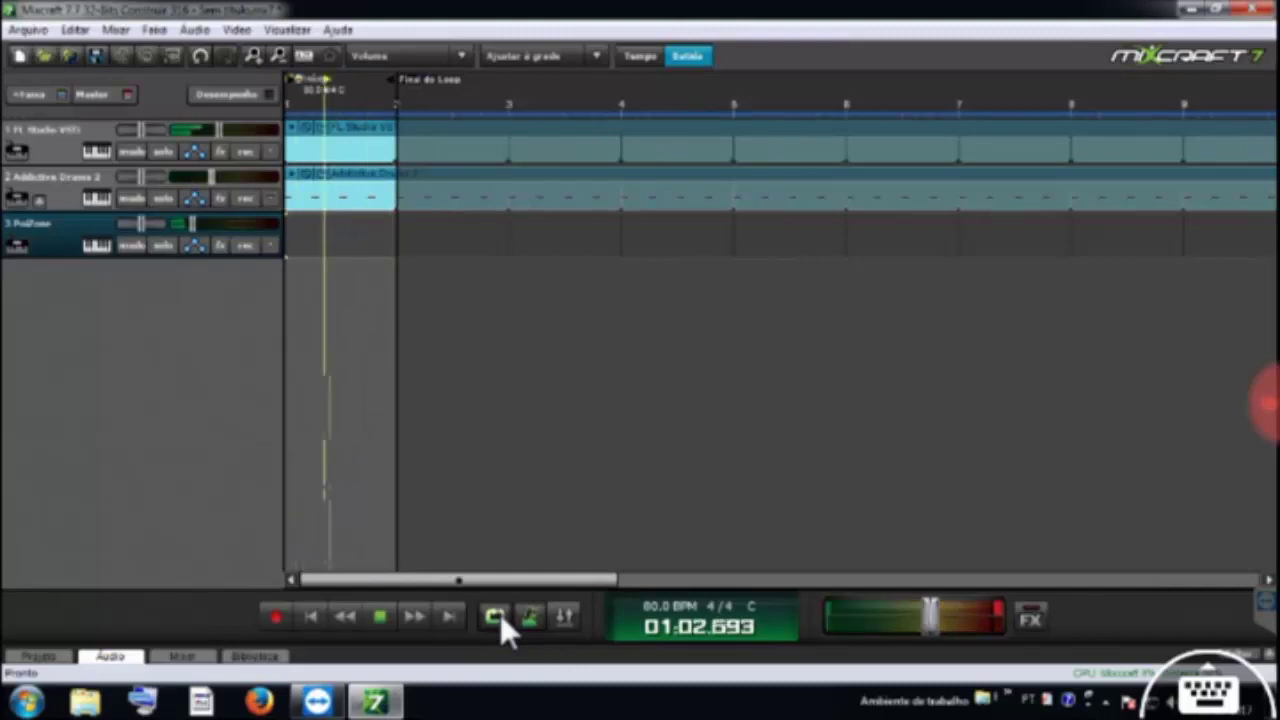
key("space")
left_click(490, 615)
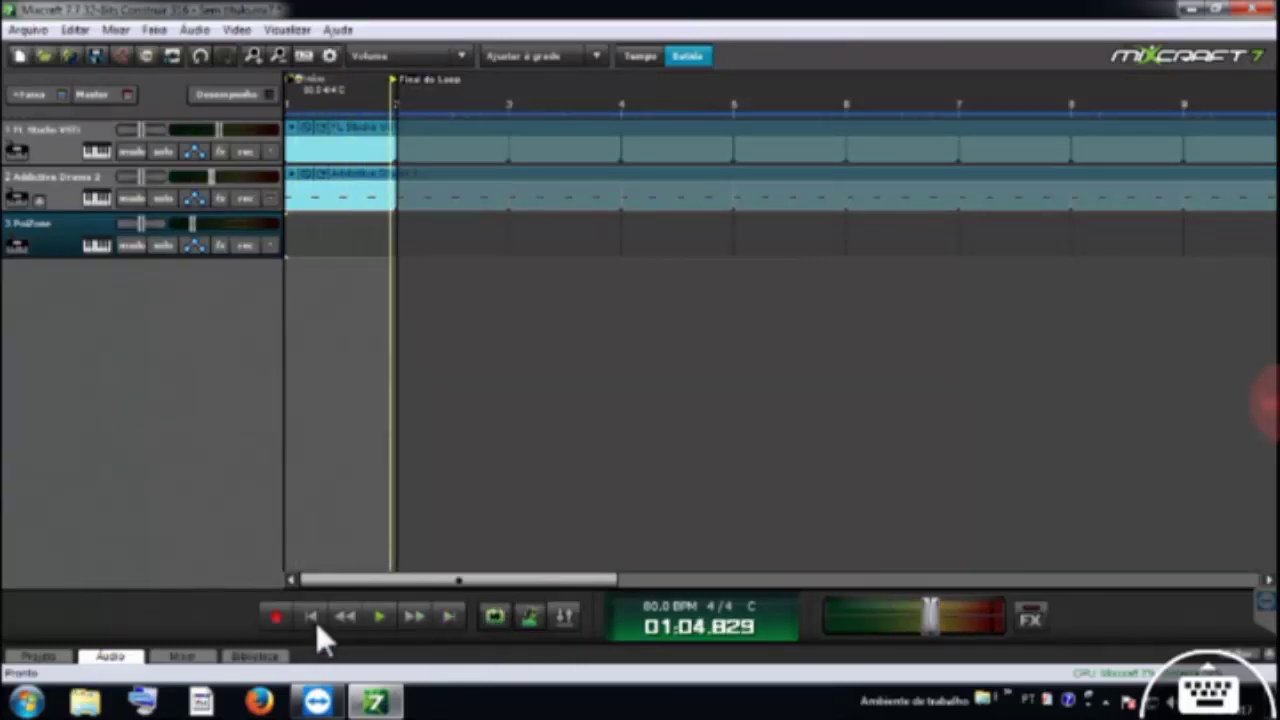
Record a PoiZone melody on track 3 from the project start up to bar 12
left_click(311, 618)
key("r")
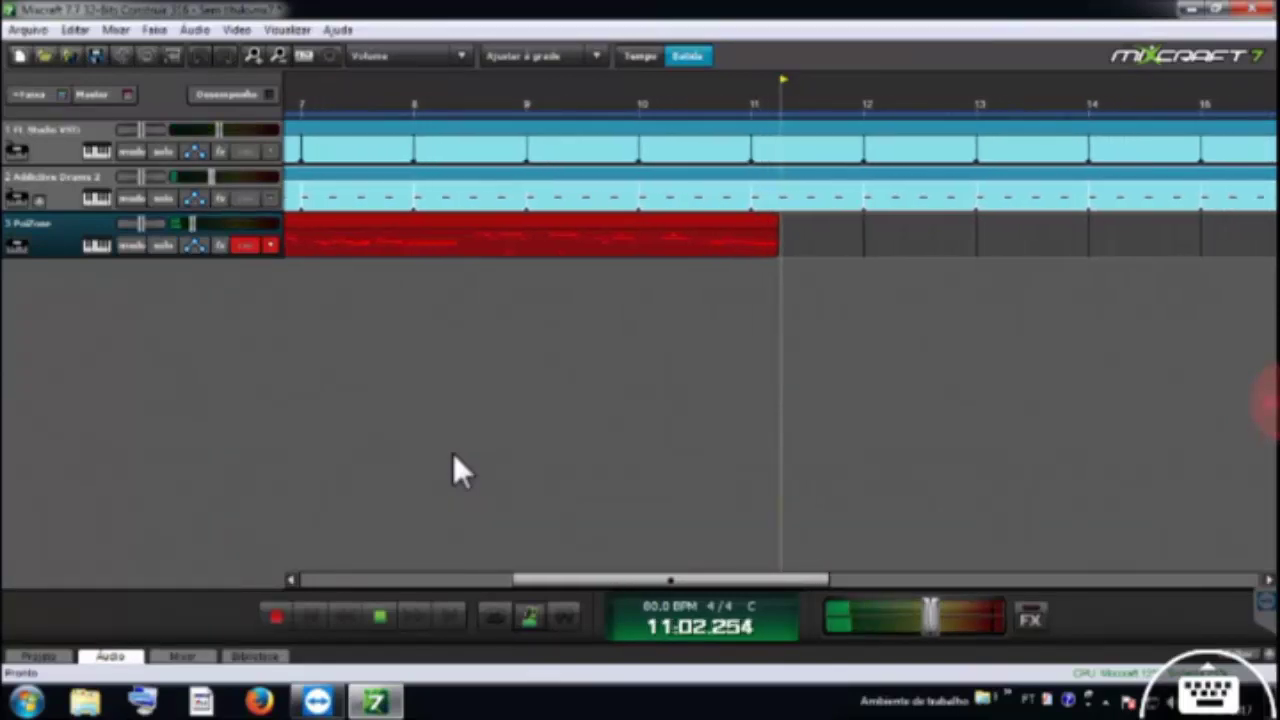
key("space")
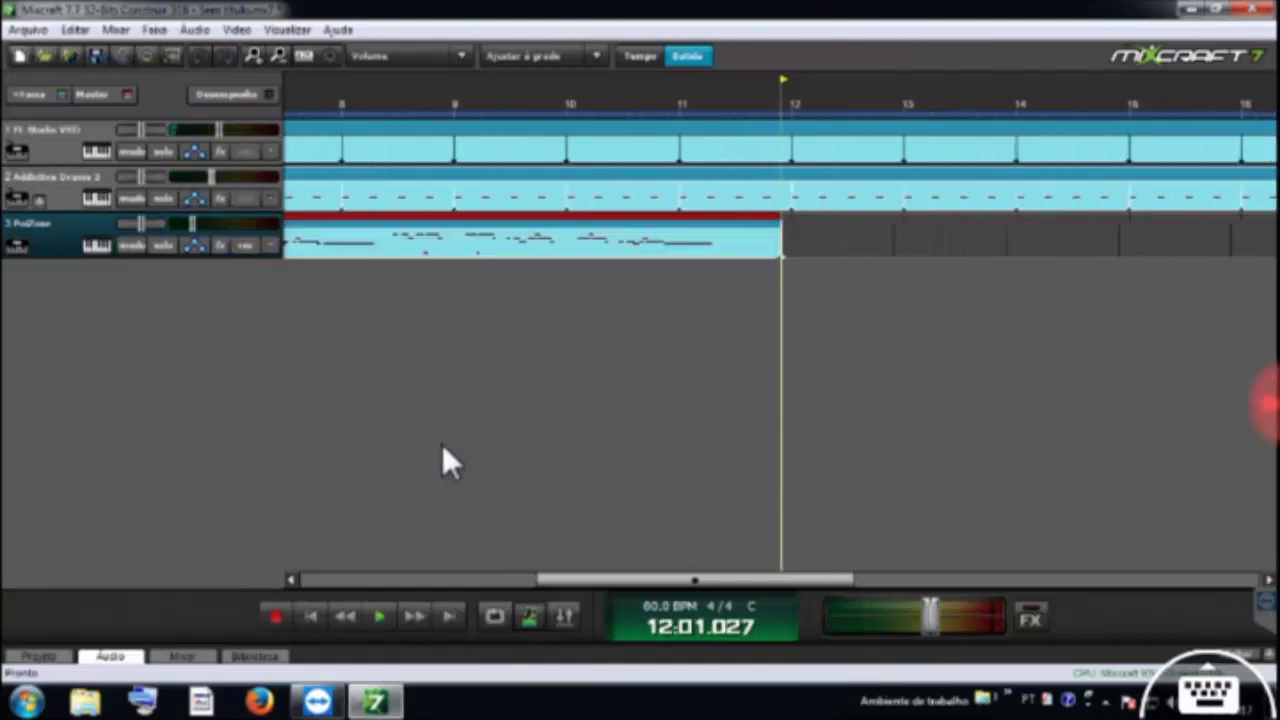
Duplicate the recorded PoiZone track and return the playhead to the project start
right_click(55, 258)
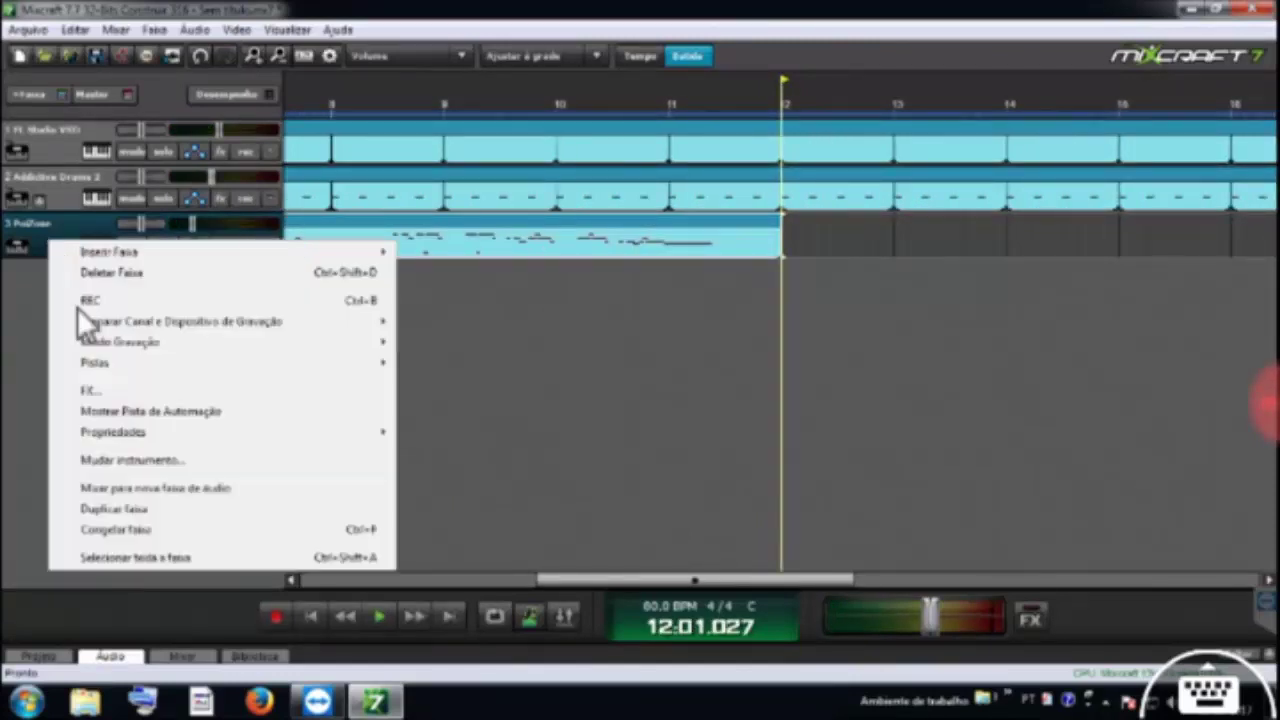
left_click(125, 510)
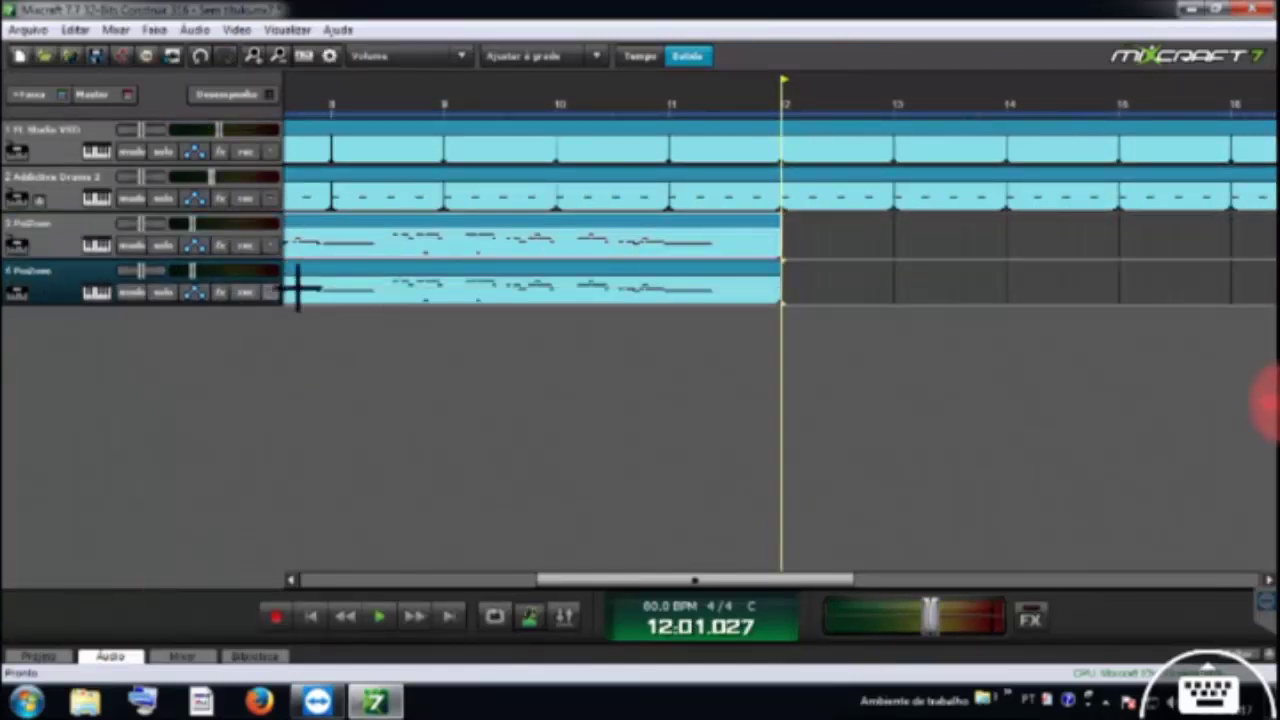
left_click(310, 617)
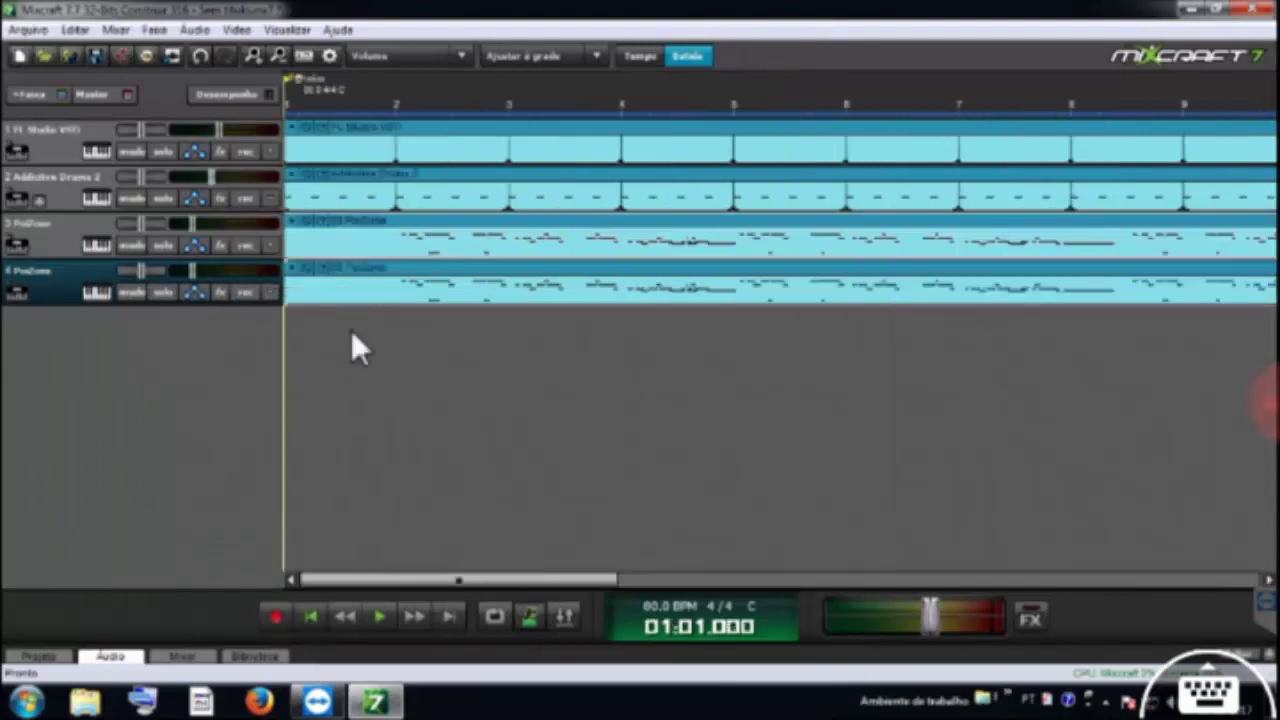
Transpose the duplicated PoiZone clip on track 4 by -12 semitones while playing from bar 2
double_click(391, 280)
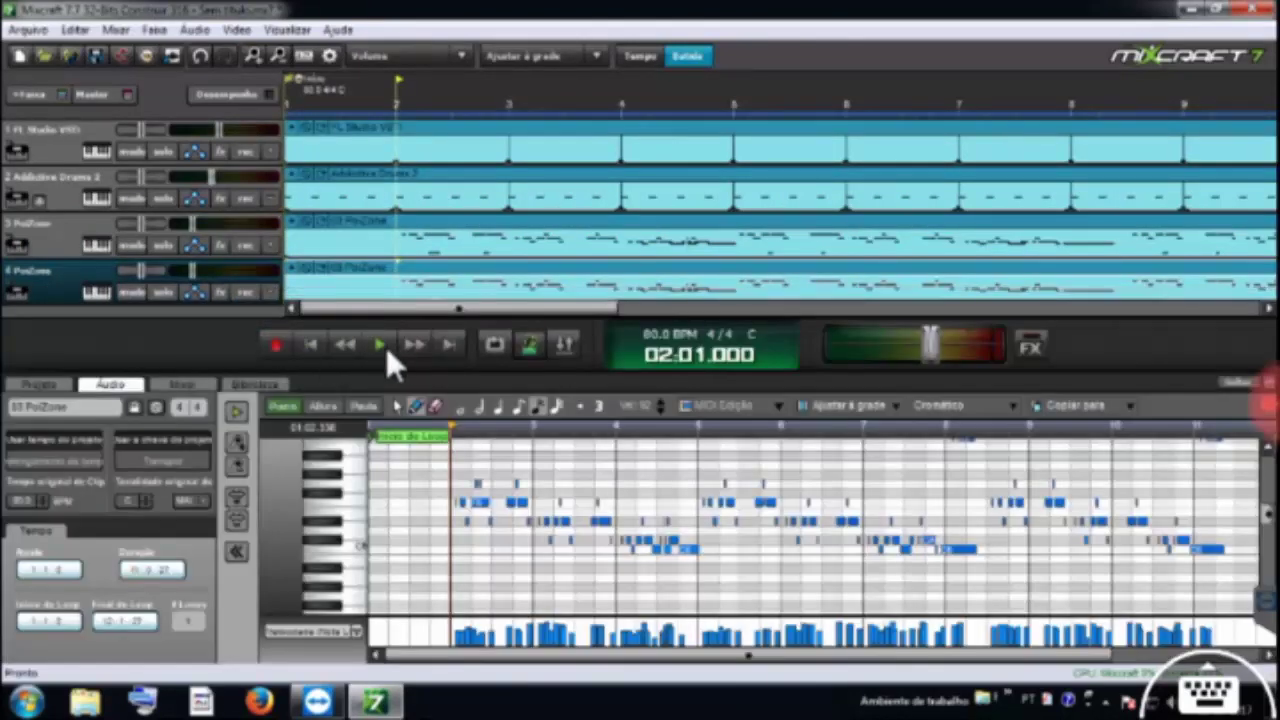
left_click(380, 345)
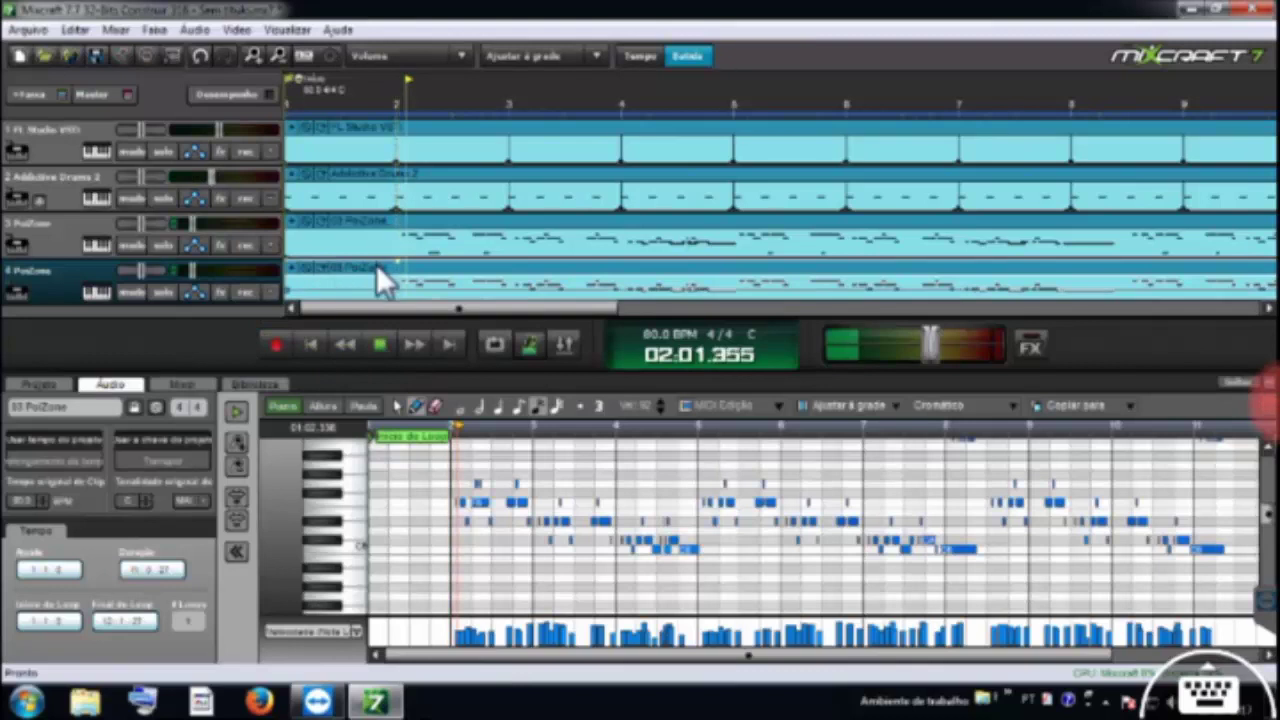
left_click(149, 502)
left_click(149, 502)
left_click(150, 502)
left_click(150, 502)
left_click(150, 502)
left_click(150, 502)
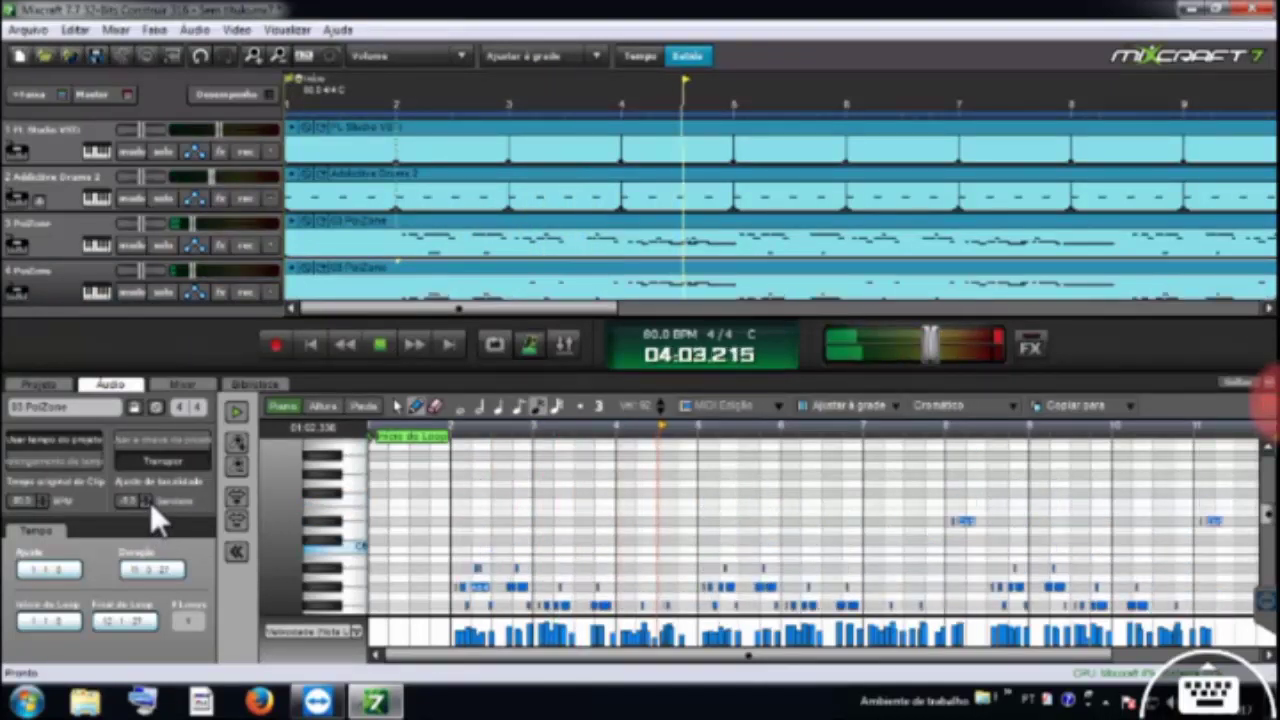
left_click(152, 502)
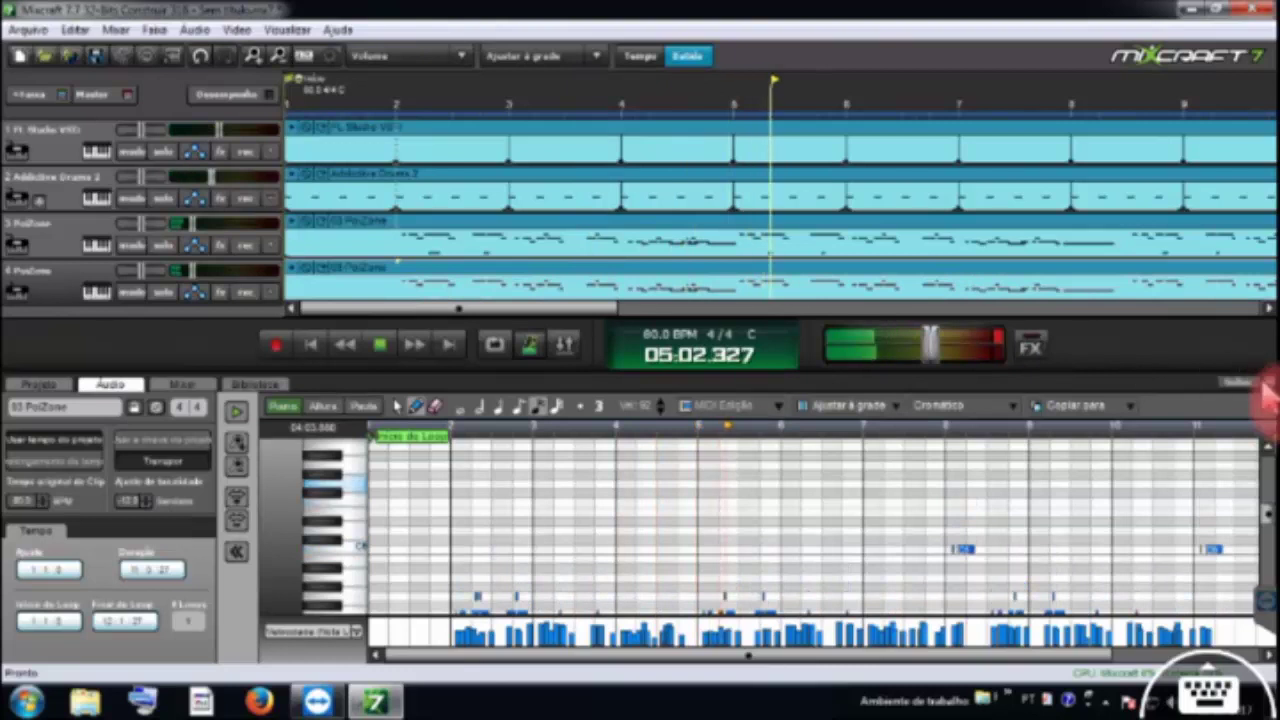
Lower the volume of PoiZone track 4, stop playback and delete the copied clip from that track
left_click(176, 269)
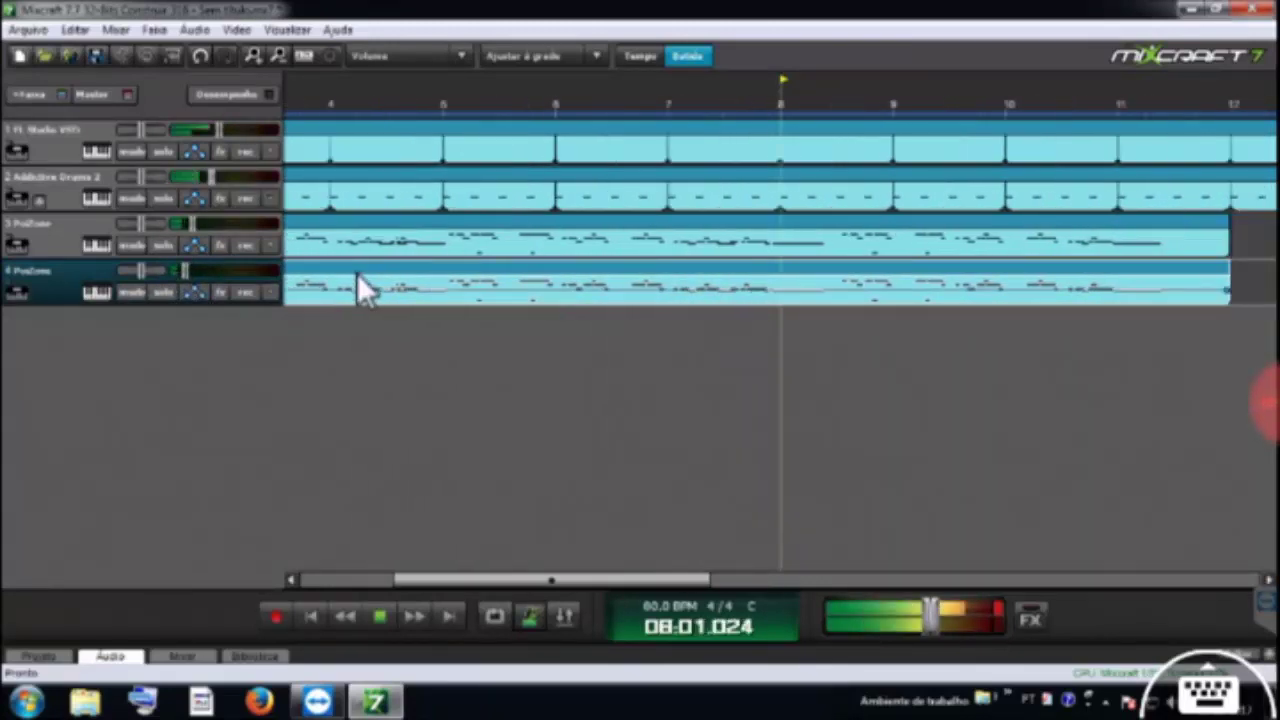
key("space")
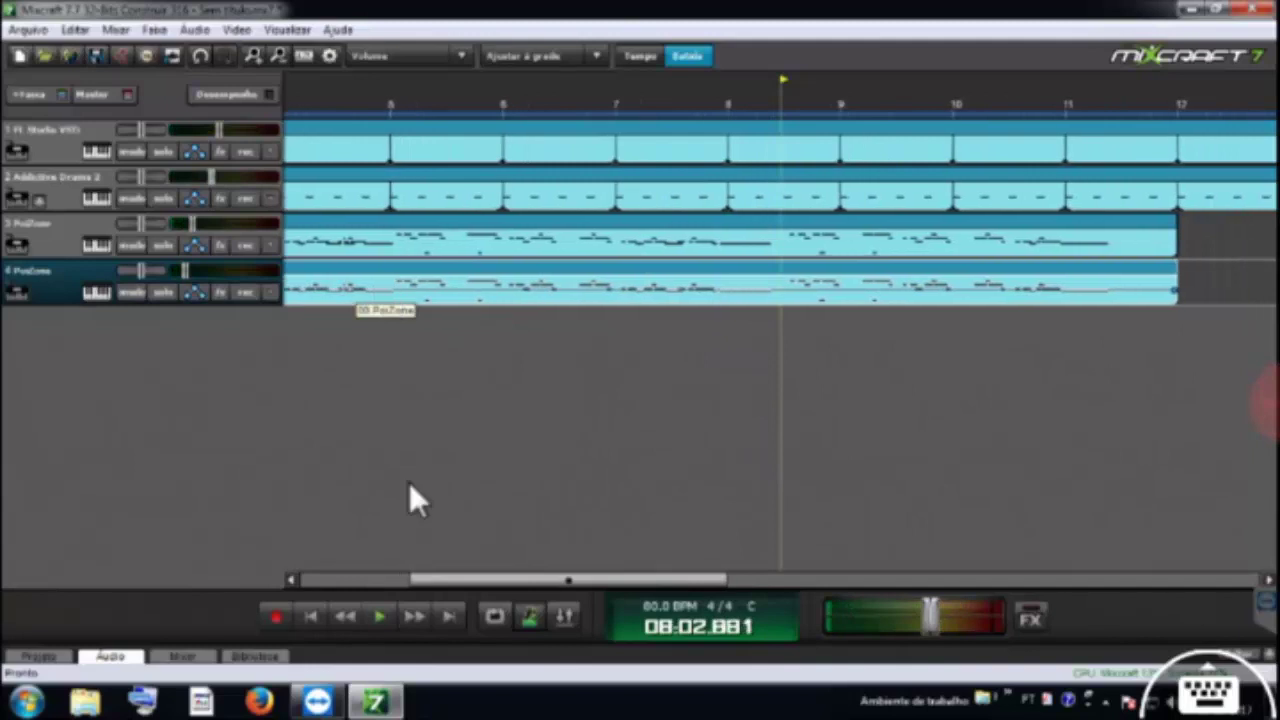
right_click(379, 285)
left_click(400, 486)
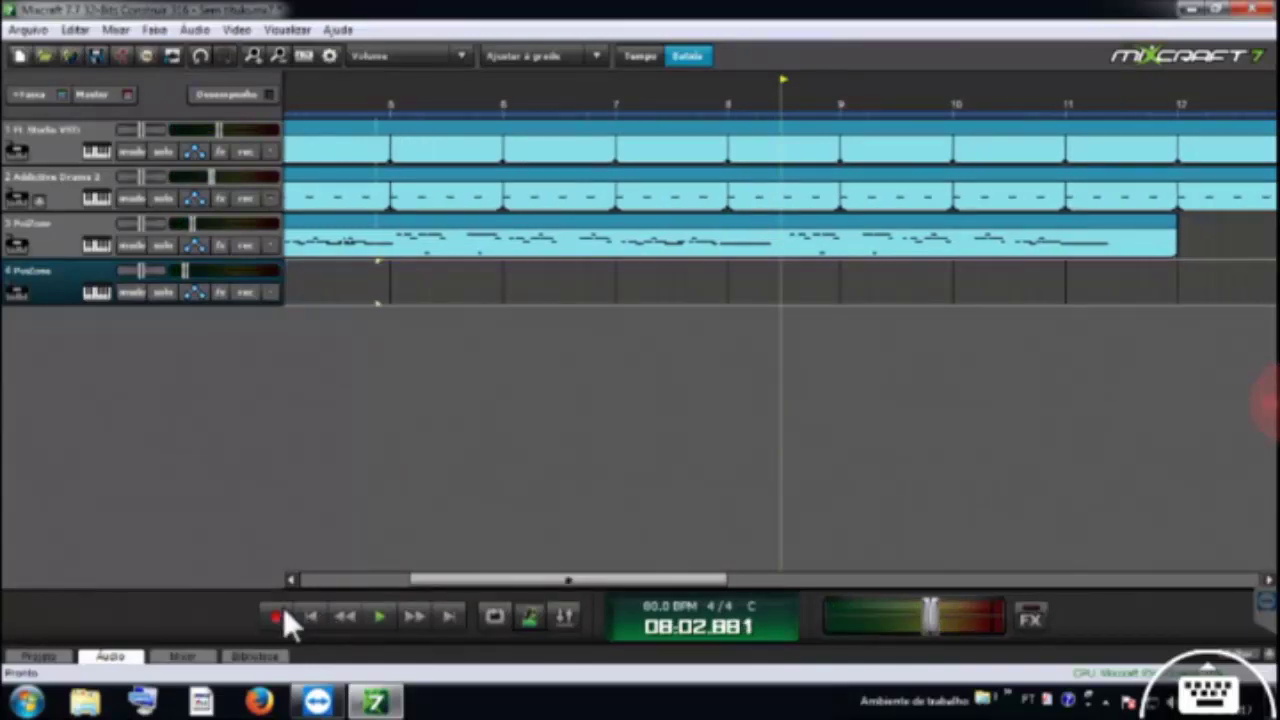
Record a second PoiZone part on track 4 from the project start up to bar 12
left_click(285, 610)
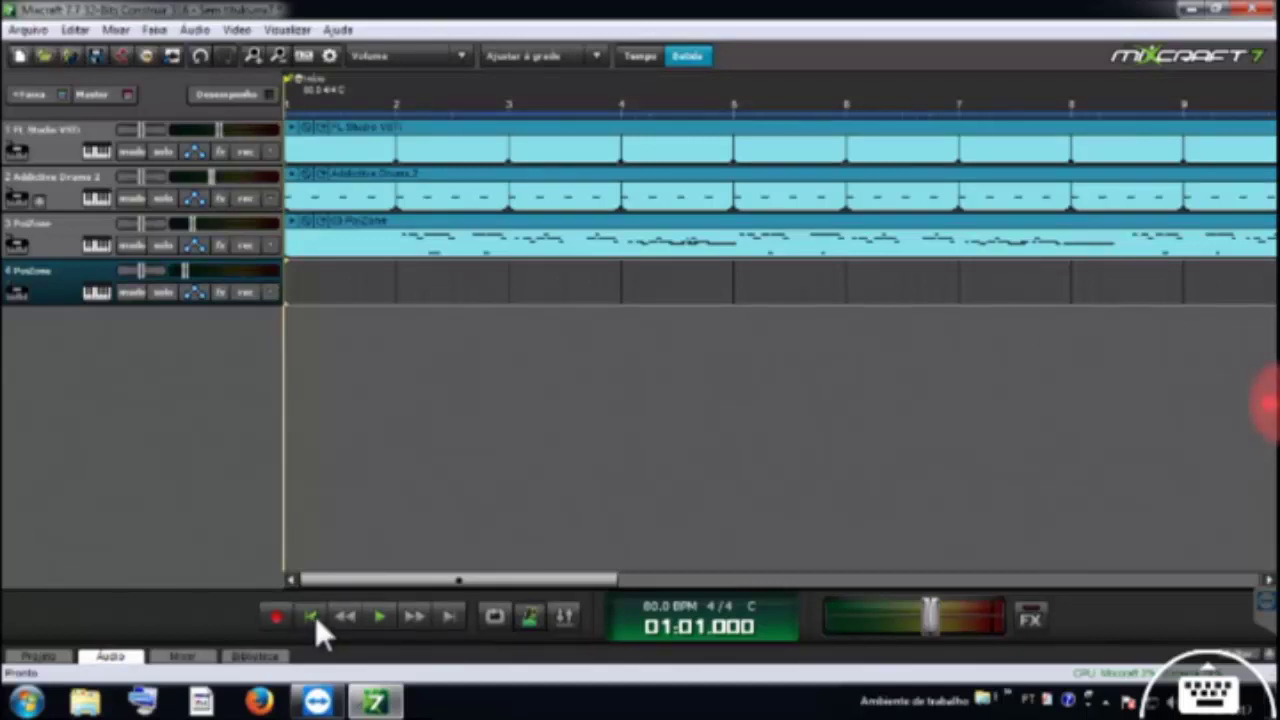
left_click(276, 617)
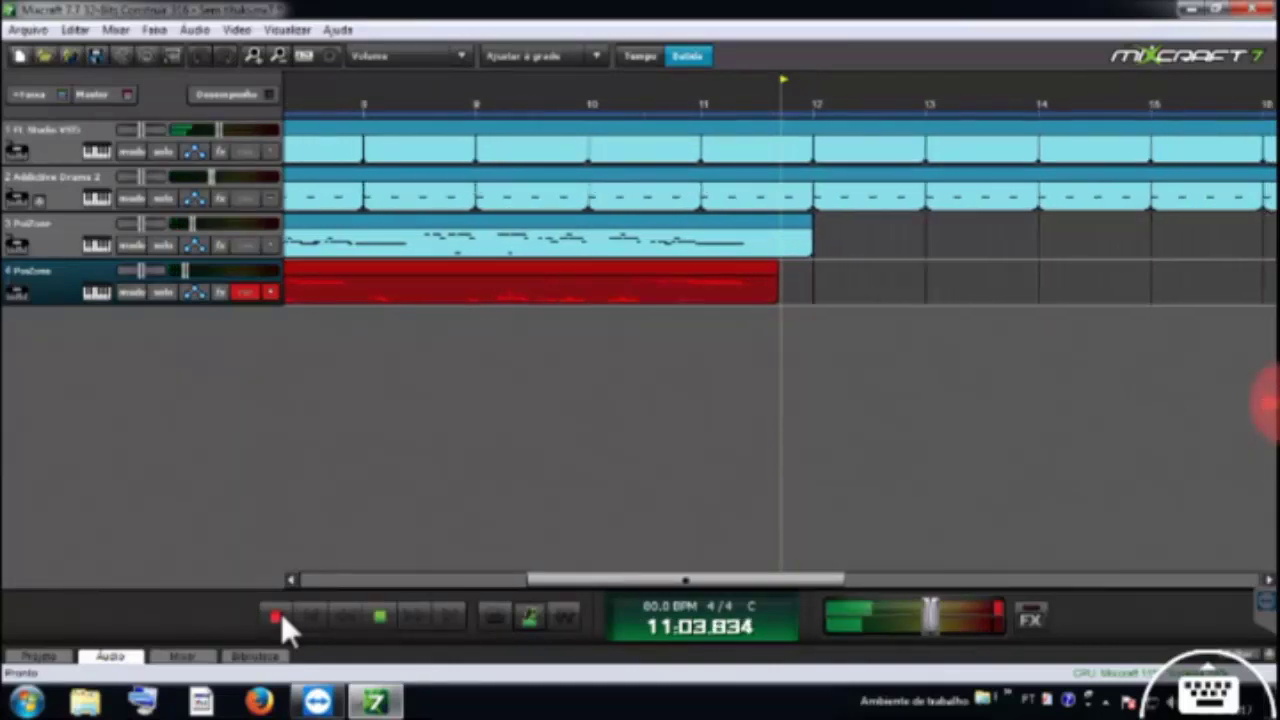
left_click(262, 612)
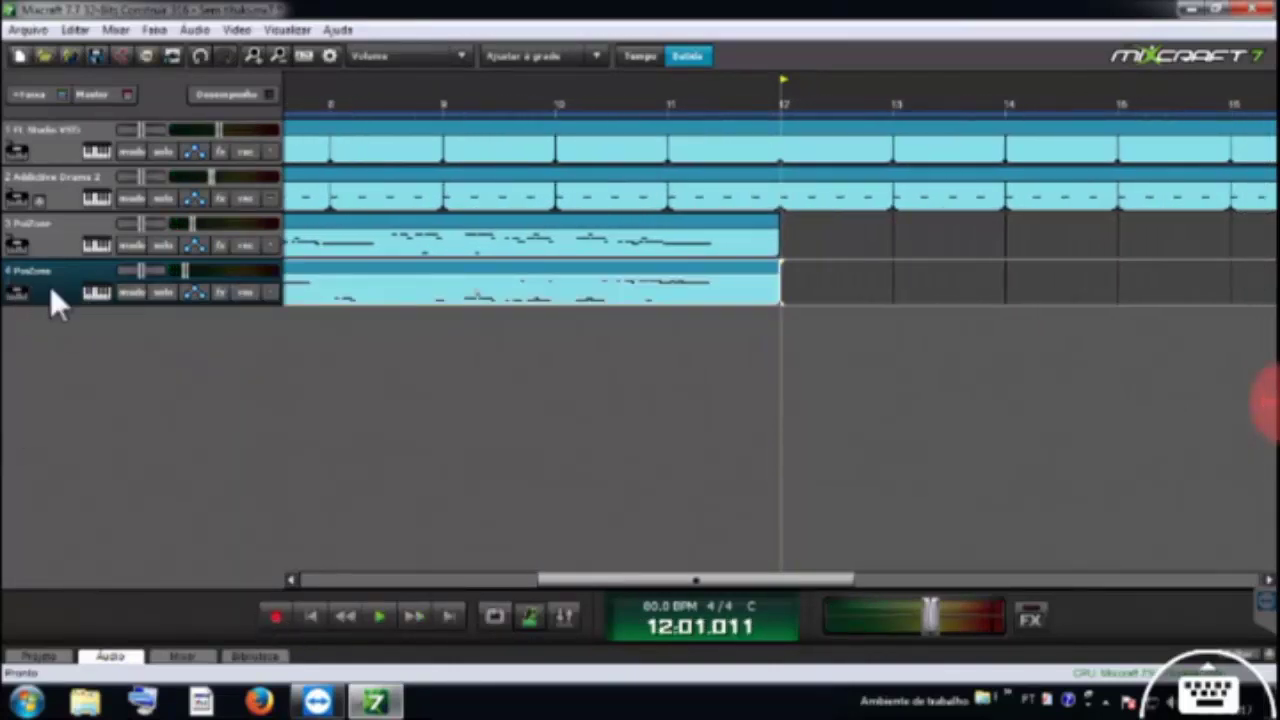
Duplicate PoiZone track 4 together with its recorded clip
right_click(50, 290)
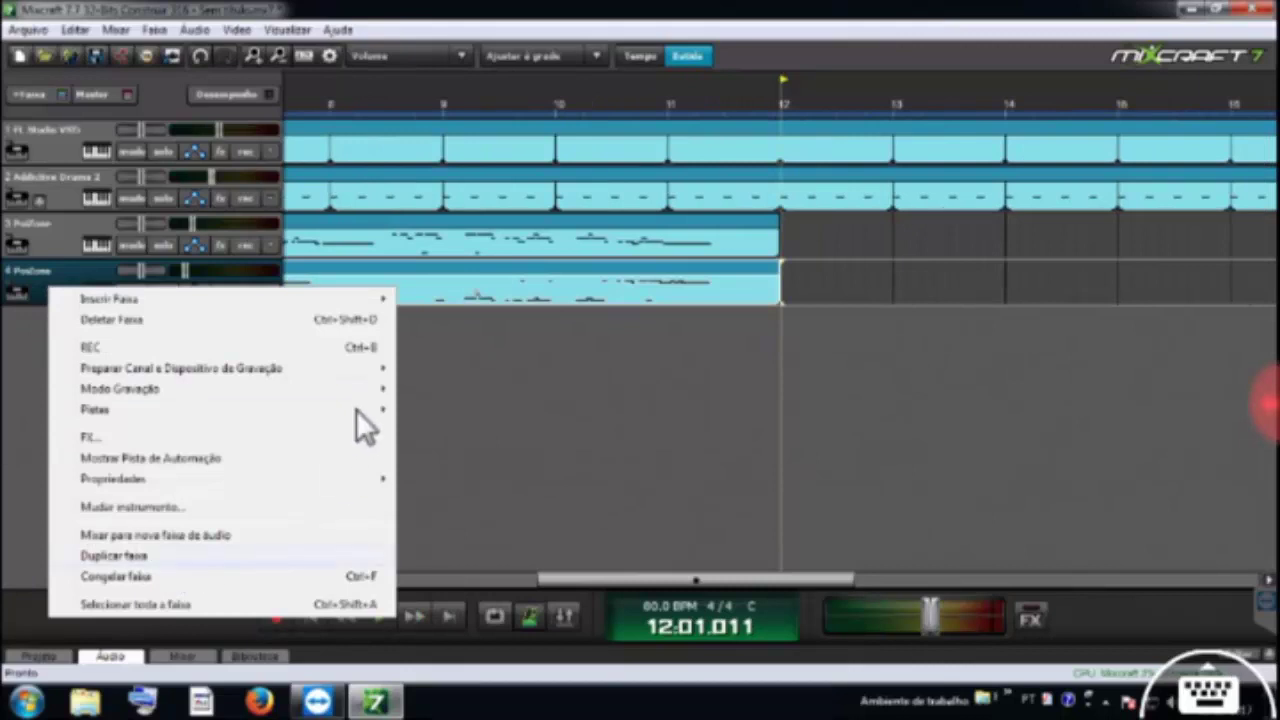
left_click(113, 555)
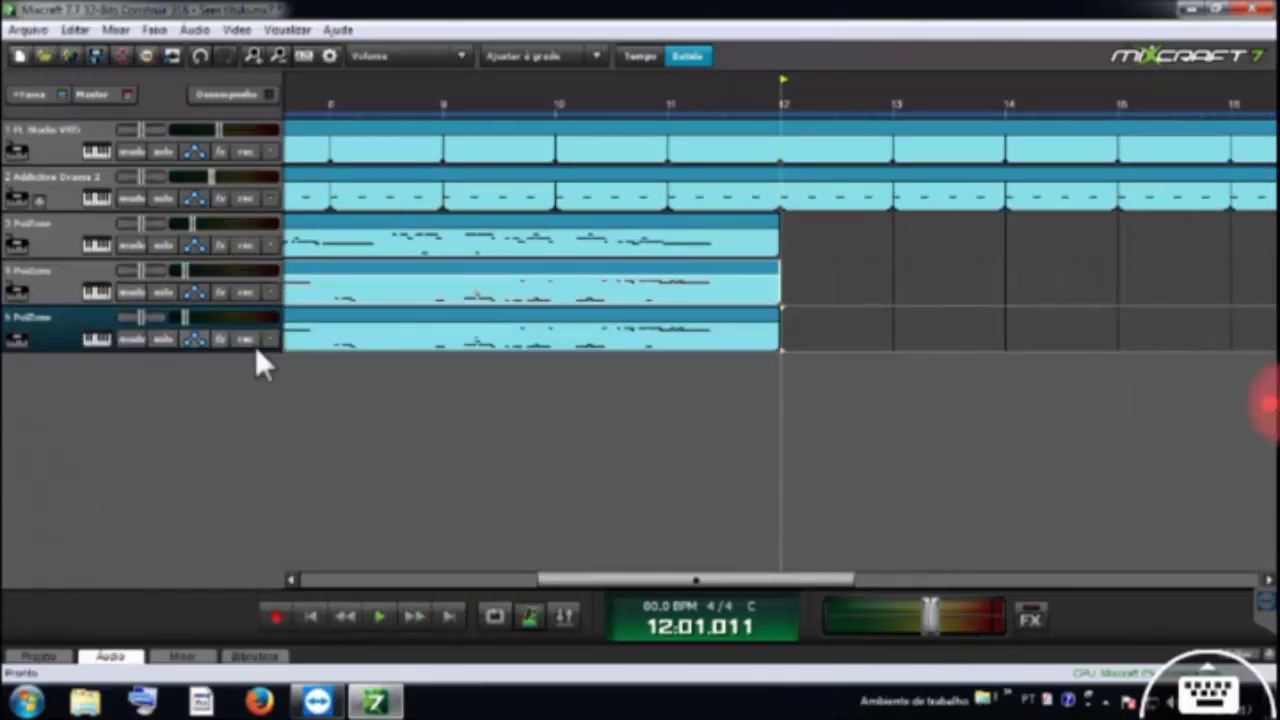
Mute PoiZone track 3 and listen to the remaining tracks from about the middle of bar 8
left_click(143, 252)
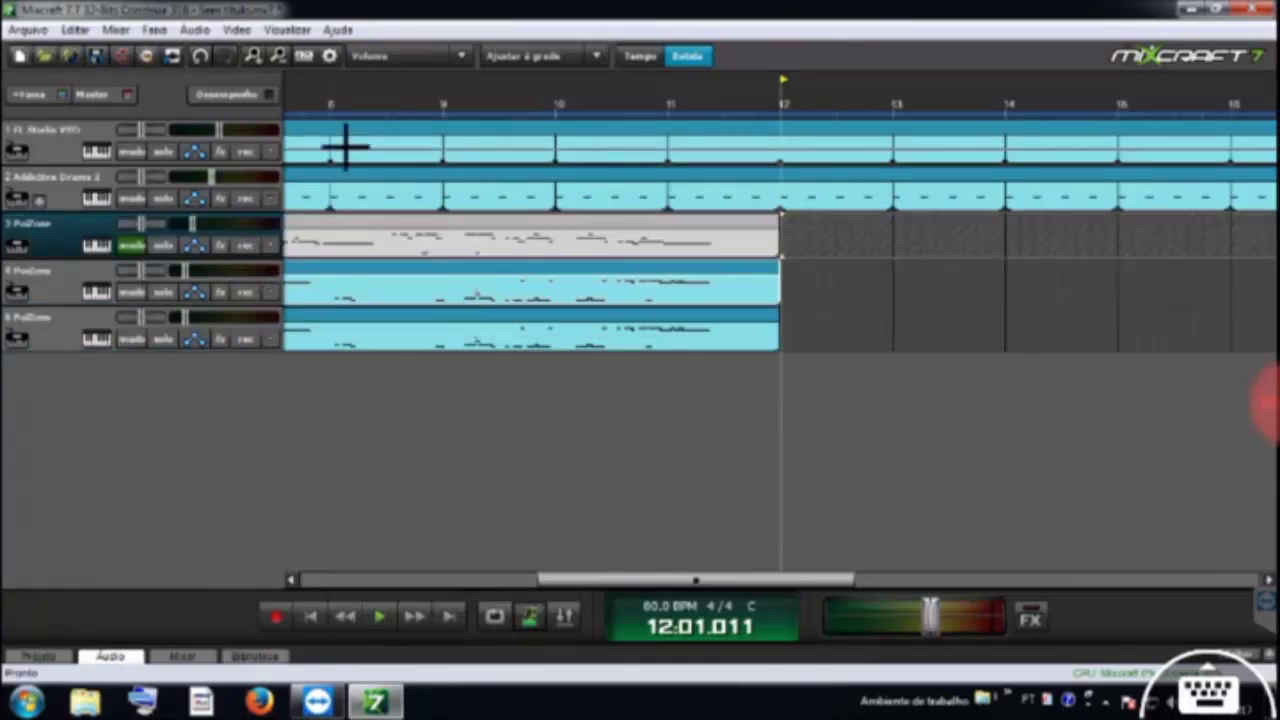
left_click(386, 104)
key("space")
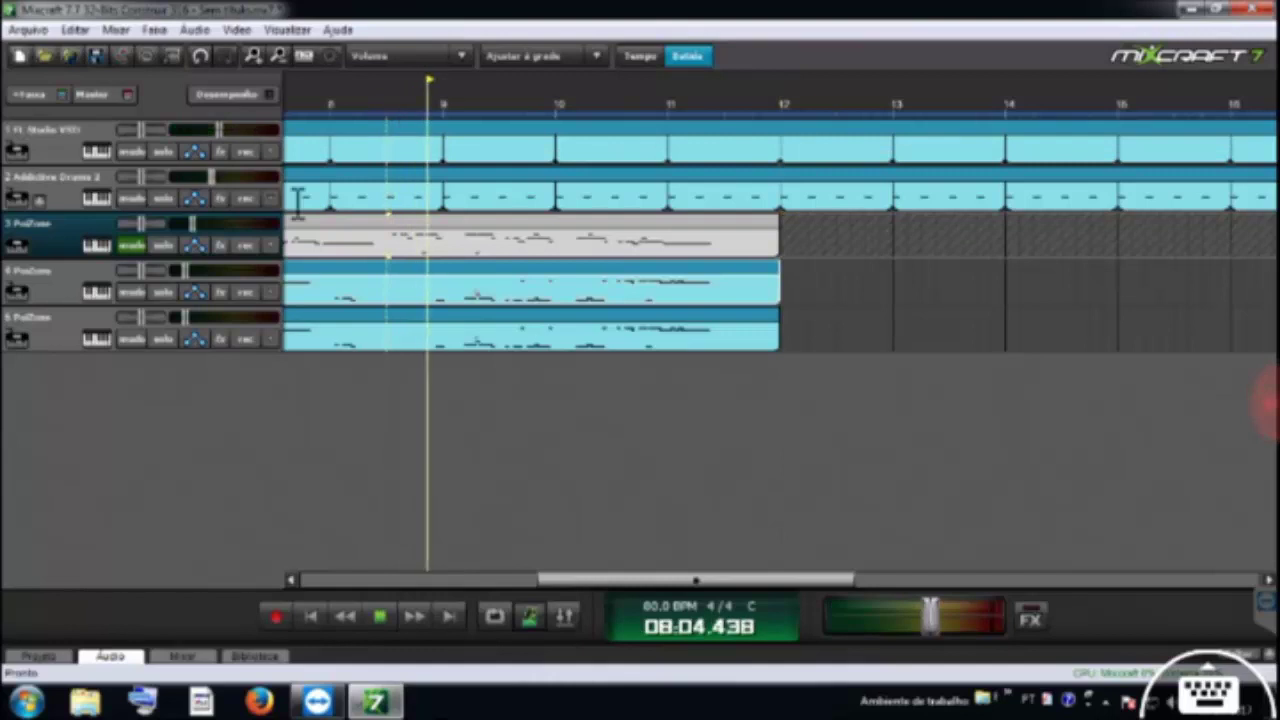
key("space")
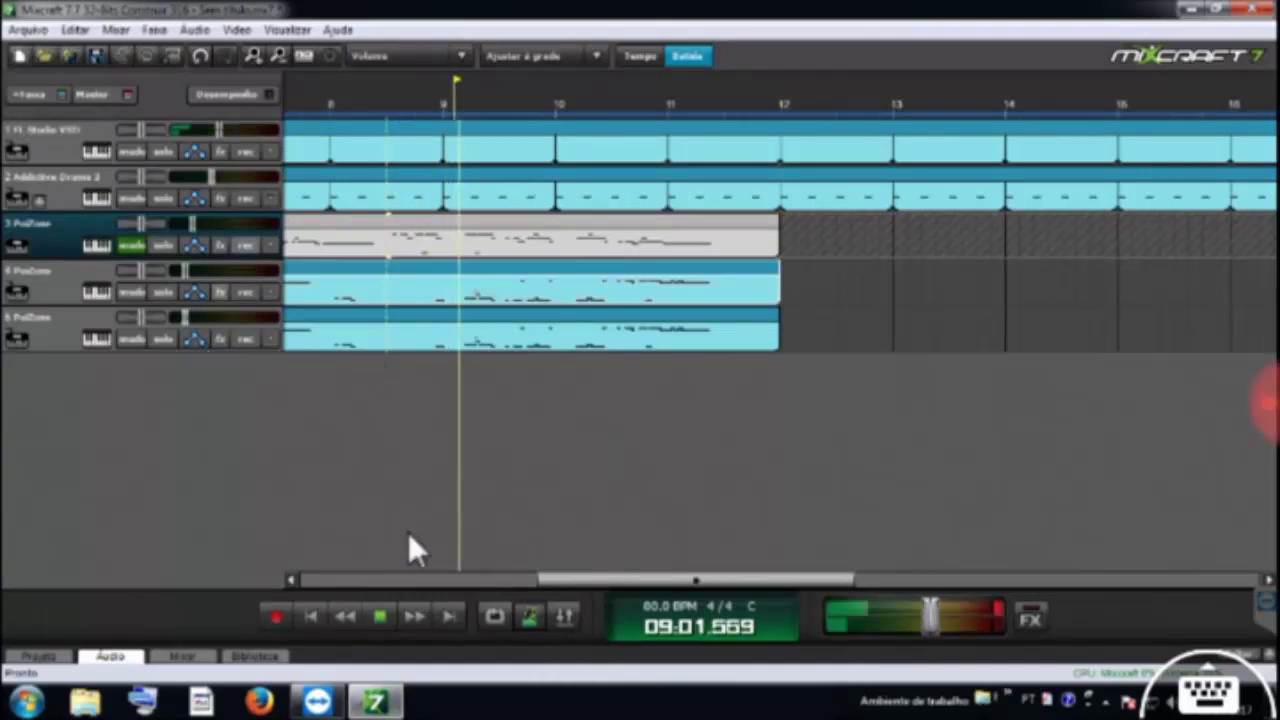
key("space")
Delete the copied clip from PoiZone track 5 and unmute track 3
right_click(350, 330)
left_click(425, 537)
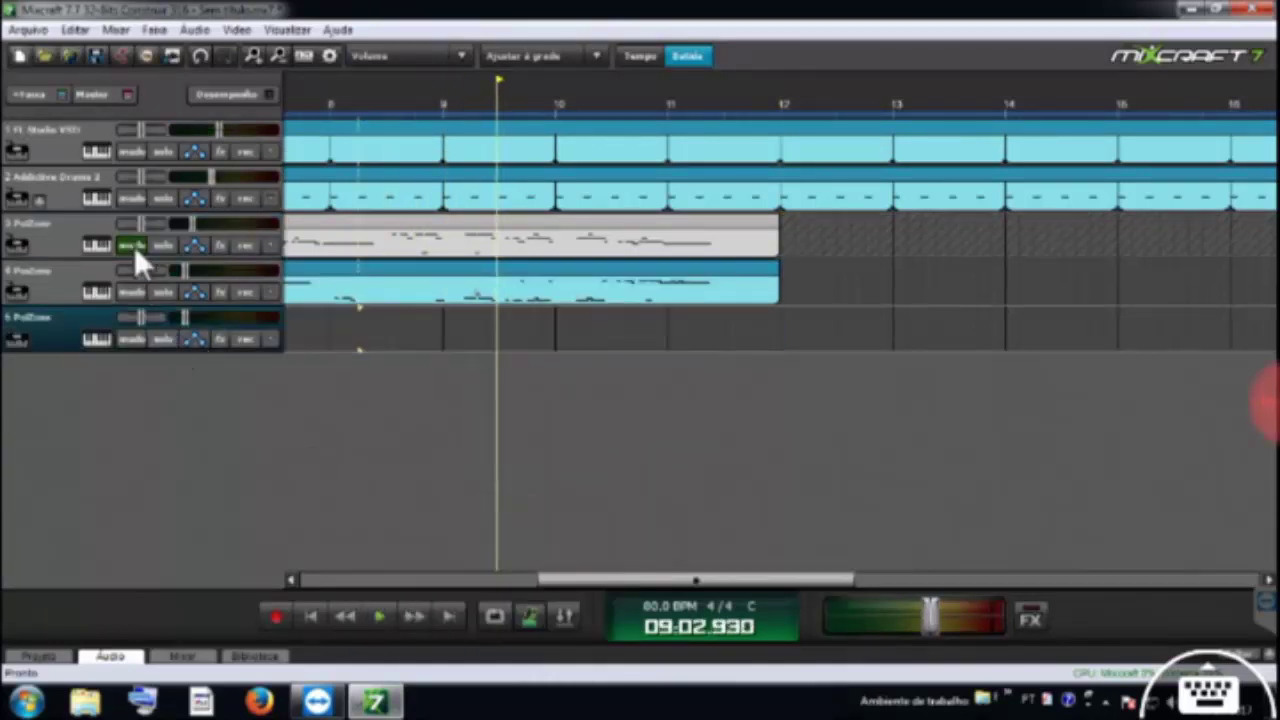
Arm PoiZone track 5 and record a third part on it from the project start up to bar 12
left_click(311, 617)
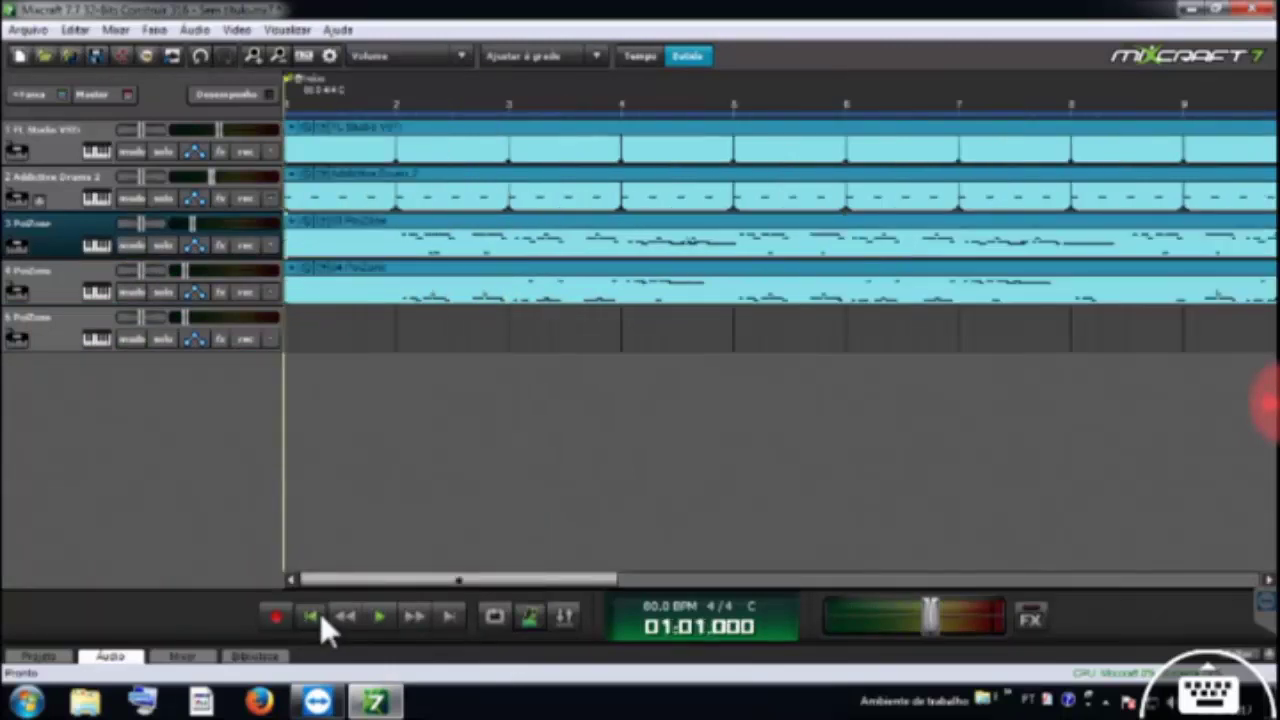
left_click(279, 617)
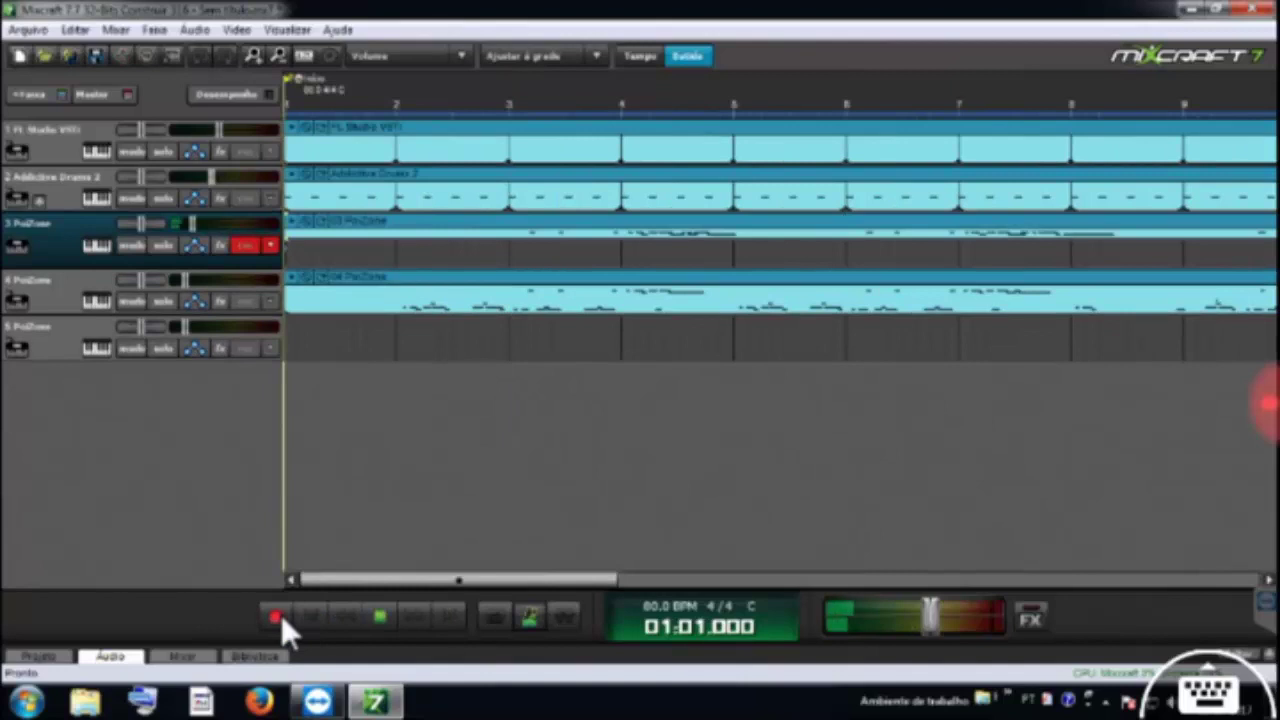
left_click(281, 617)
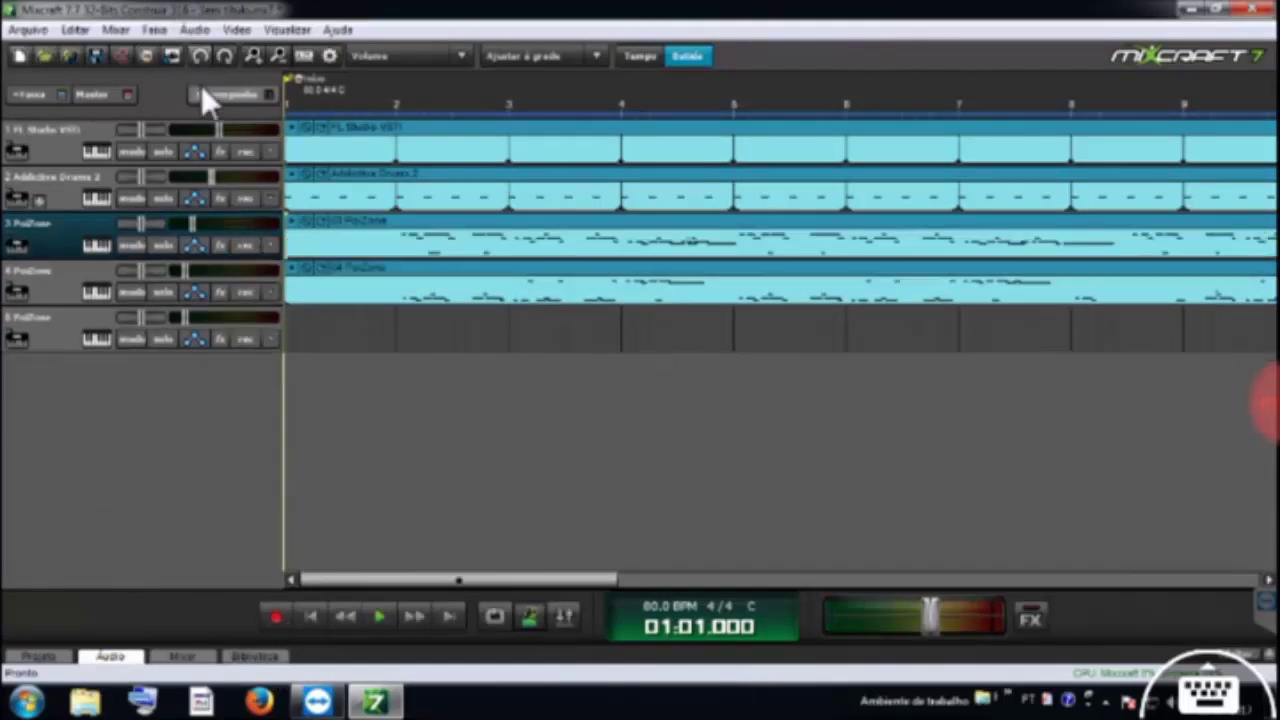
left_click(247, 339)
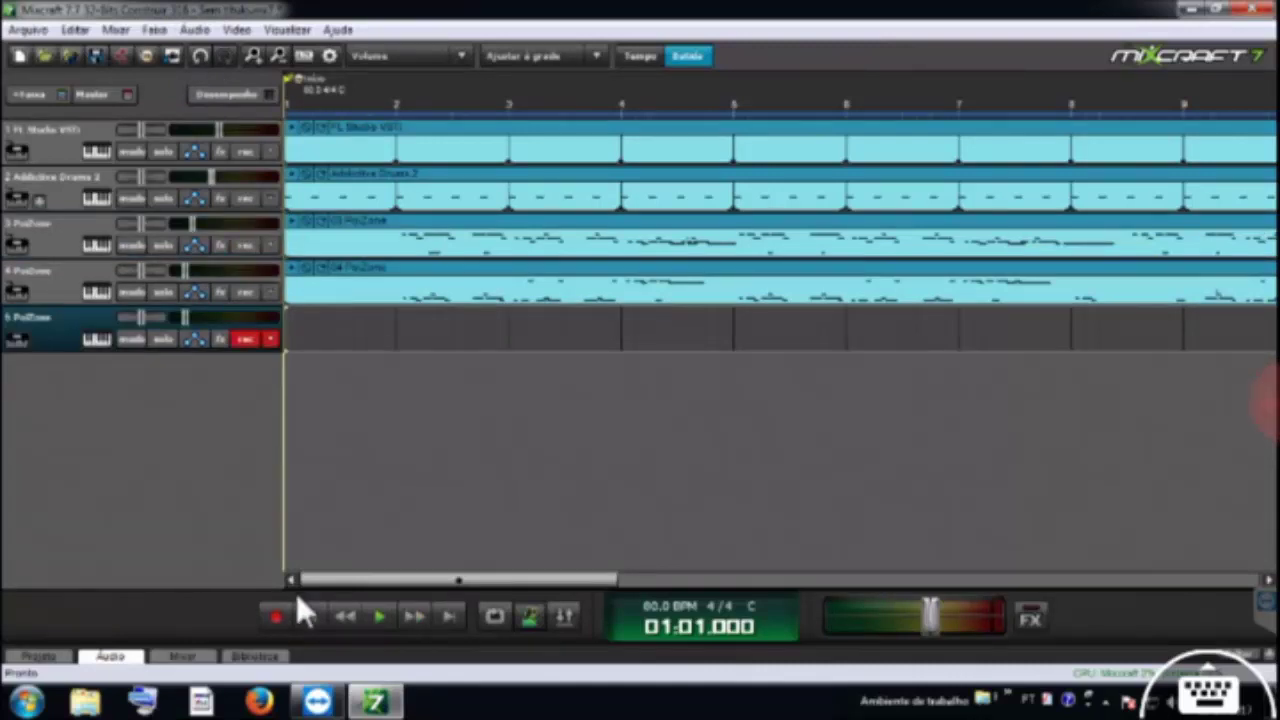
left_click(379, 617)
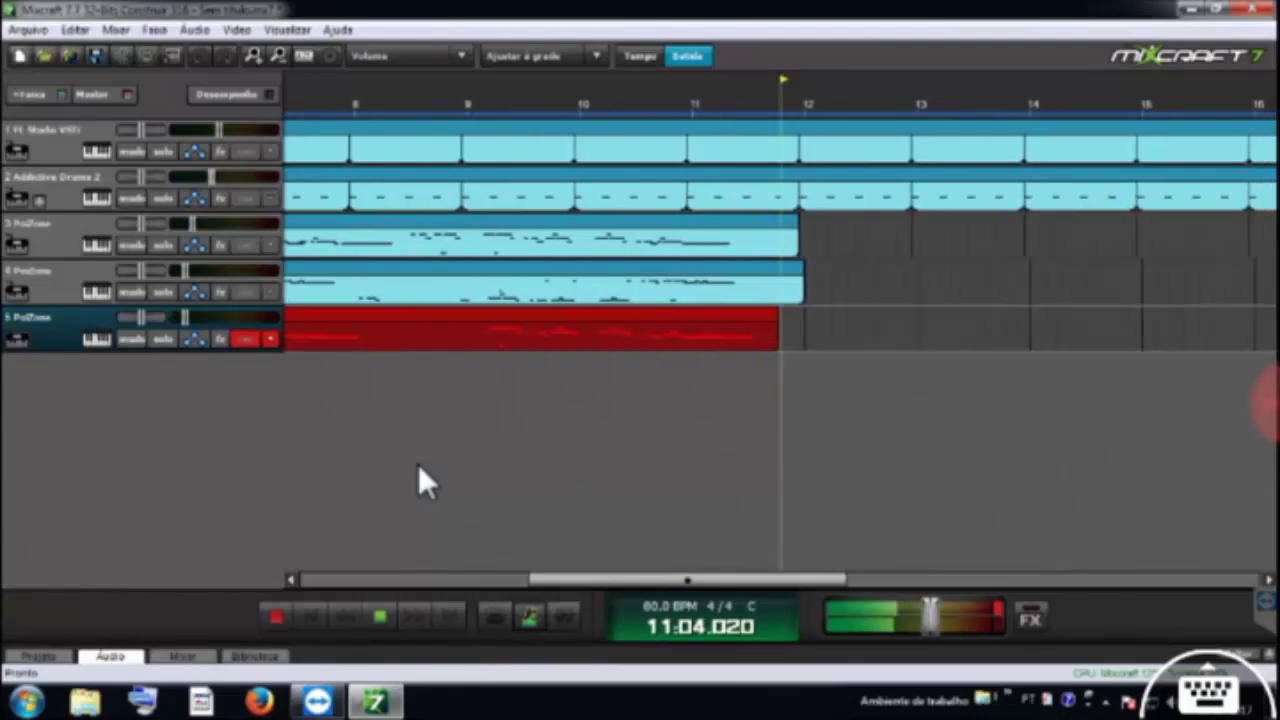
key("space")
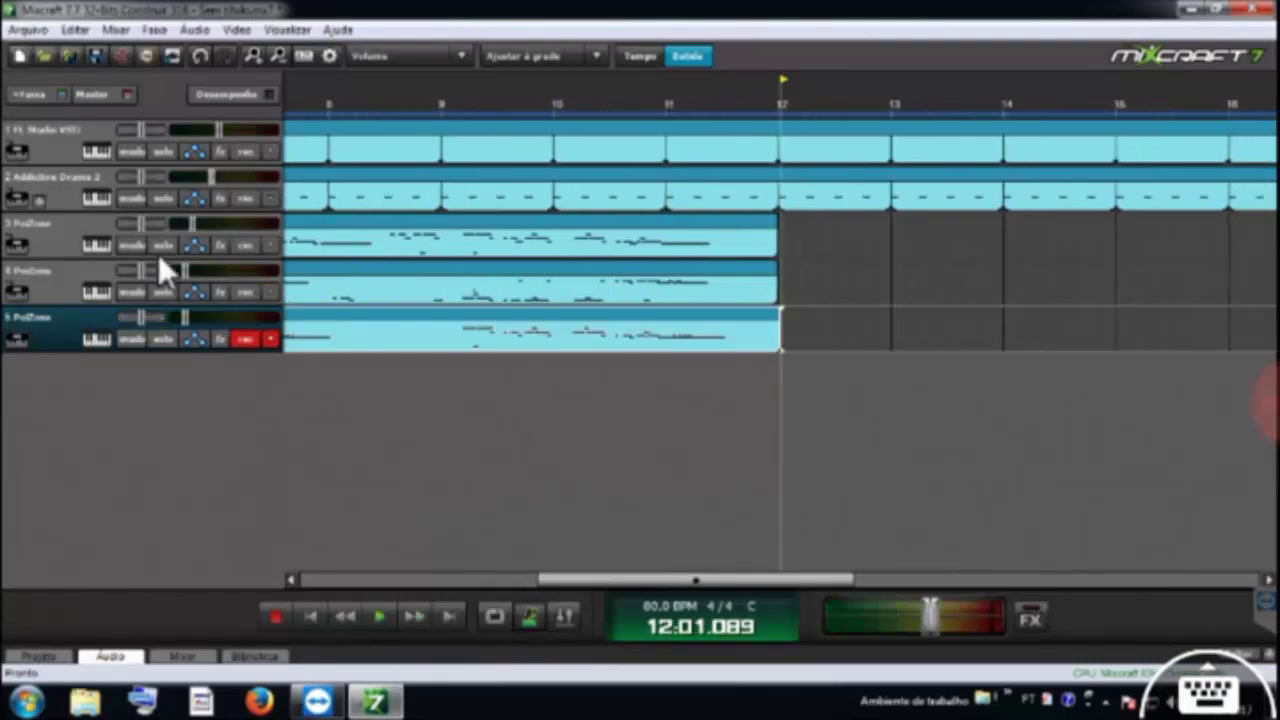
Lower the volume of PoiZone track 3
left_click(177, 226)
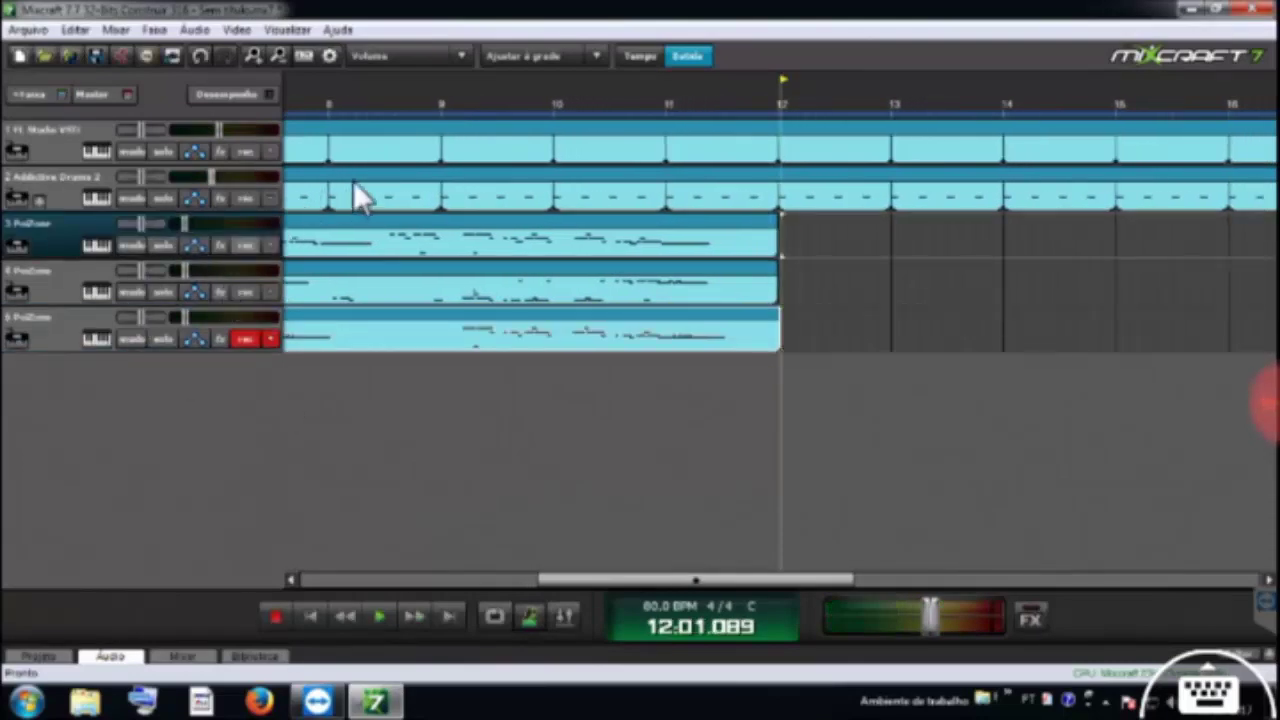
Listen to the mix from about the middle of bar 3, return to the project start and lower the volume of the PoiZone tracks
scroll(370, 108, "down", 1)
scroll(370, 108, "down", 1)
left_click(371, 105)
key("space")
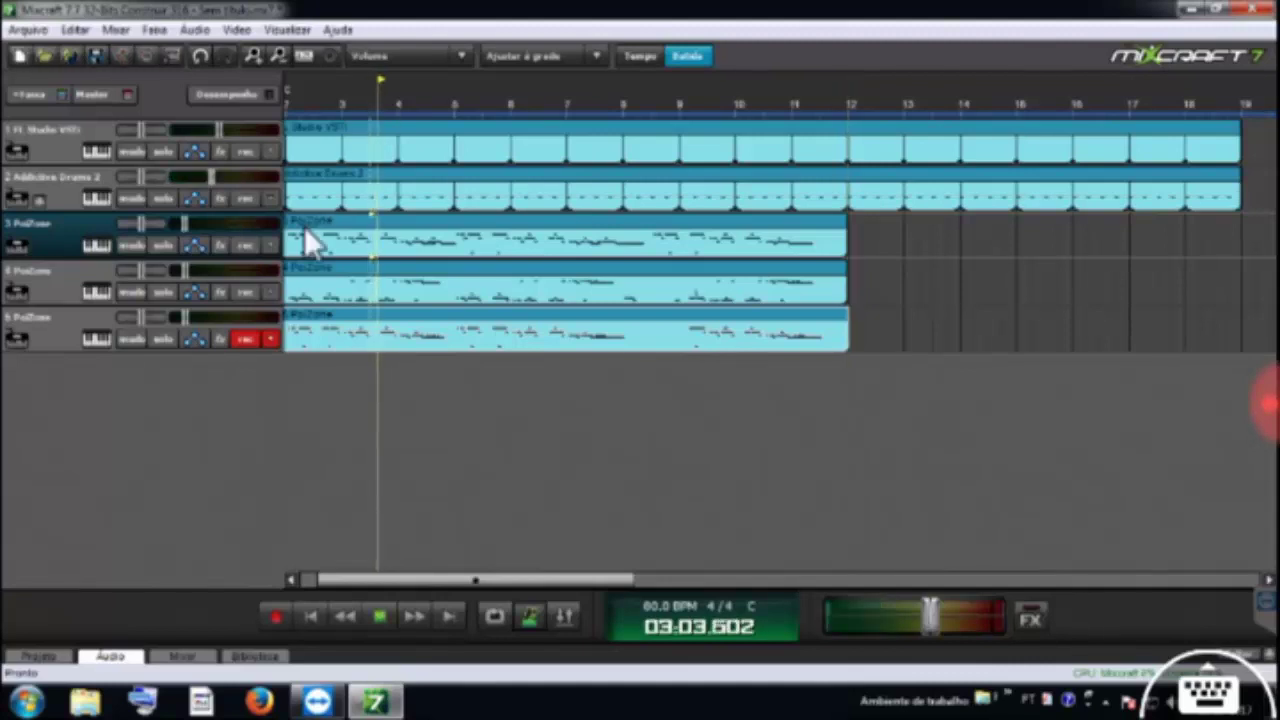
key("space")
key("Home")
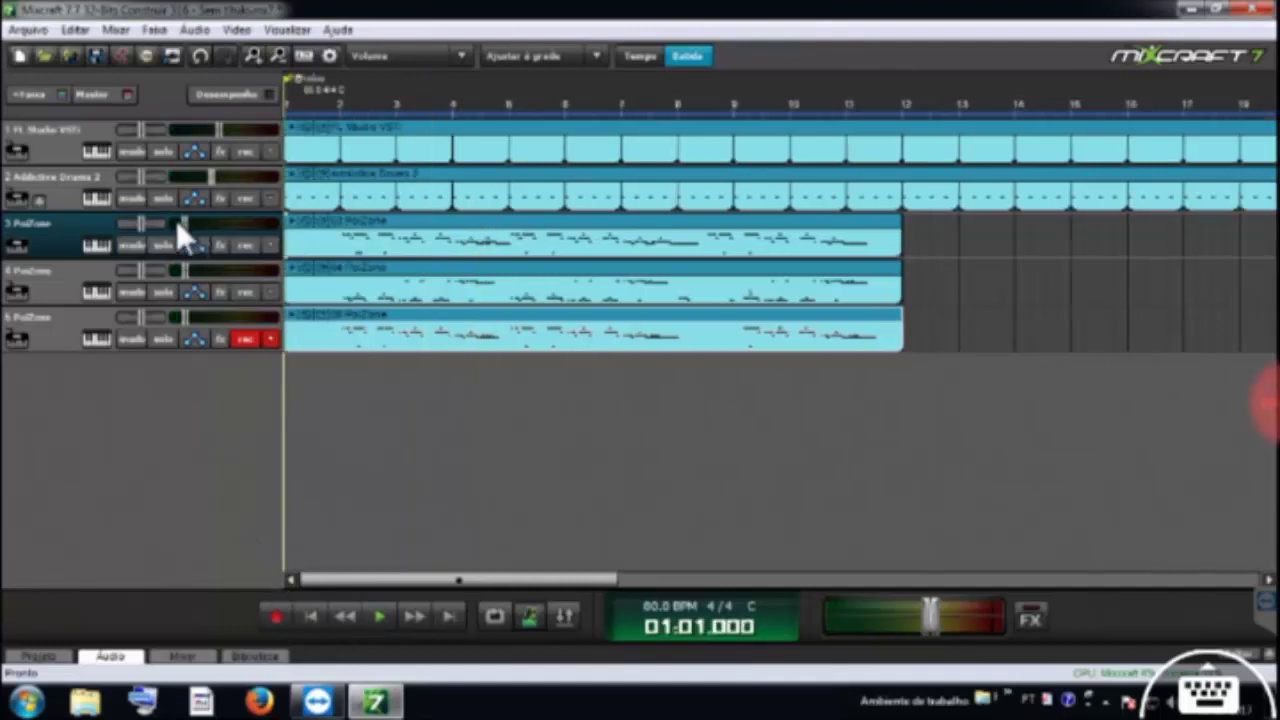
left_click(178, 274)
left_click(177, 318)
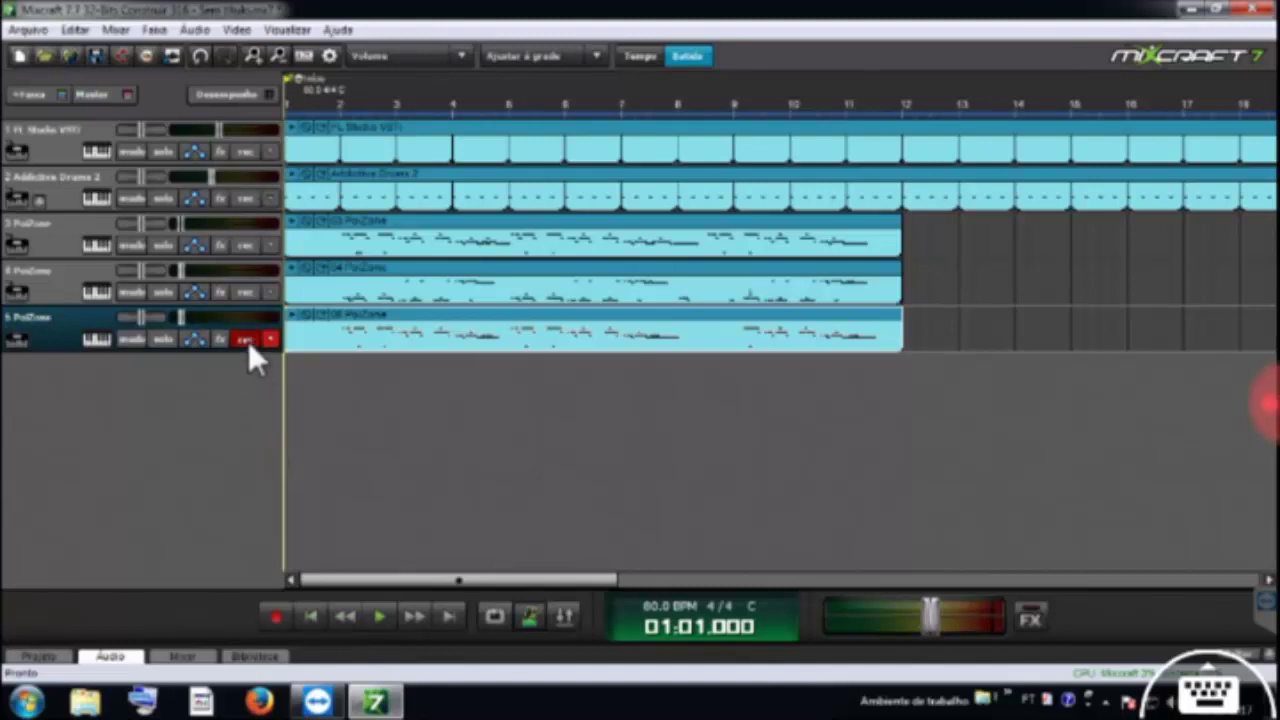
Insert a virtual instrument track below PoiZone track 5 and lower its volume slightly
right_click(53, 338)
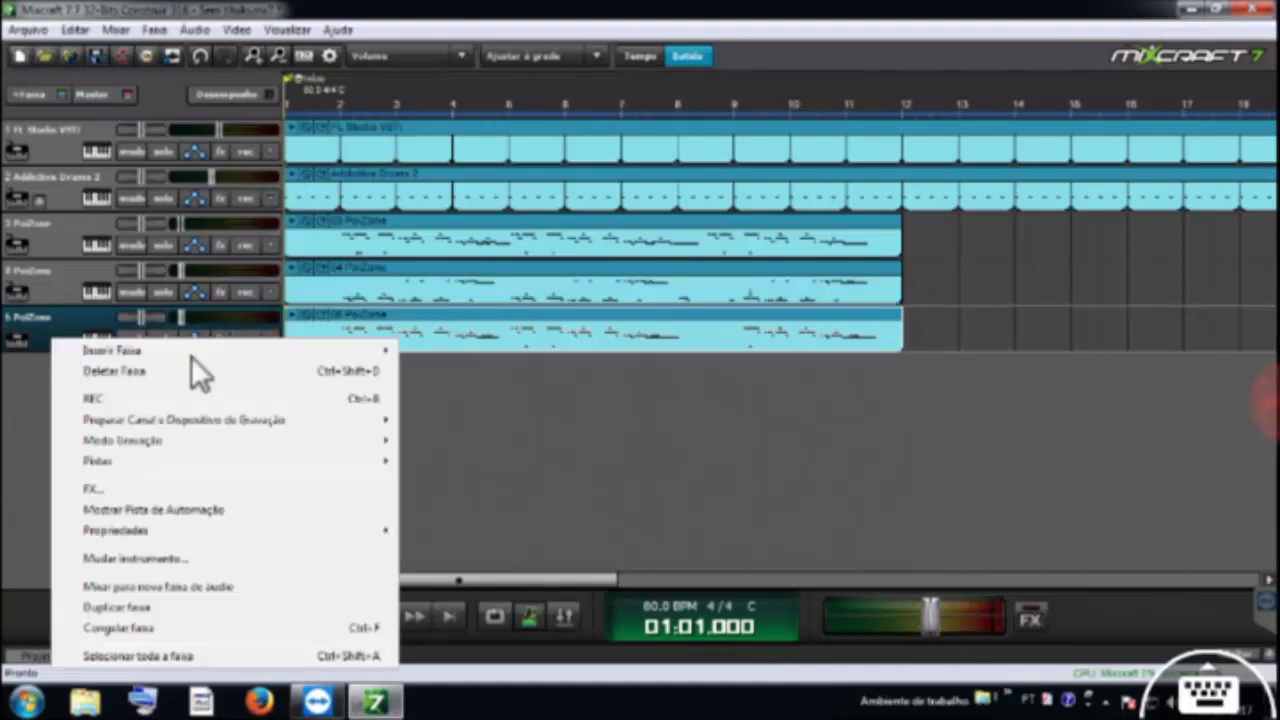
mouse_move(200, 351)
left_click(436, 368)
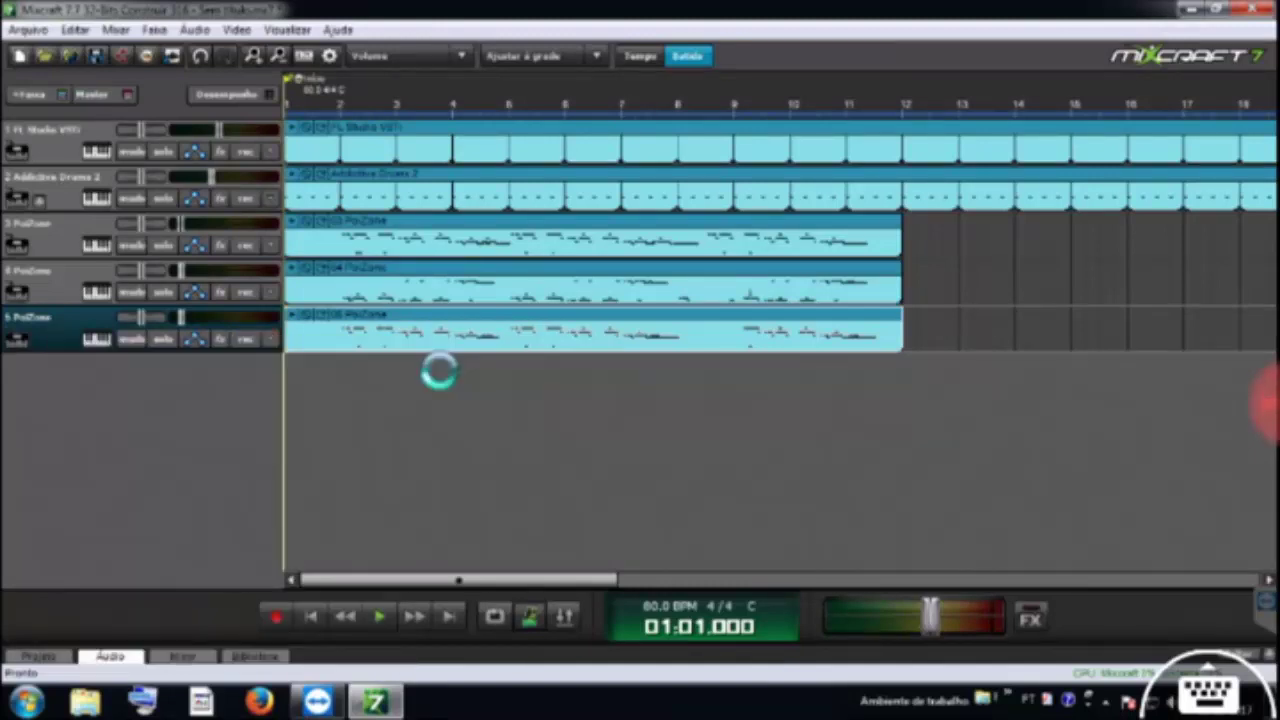
left_click_drag(96, 384, 40, 391)
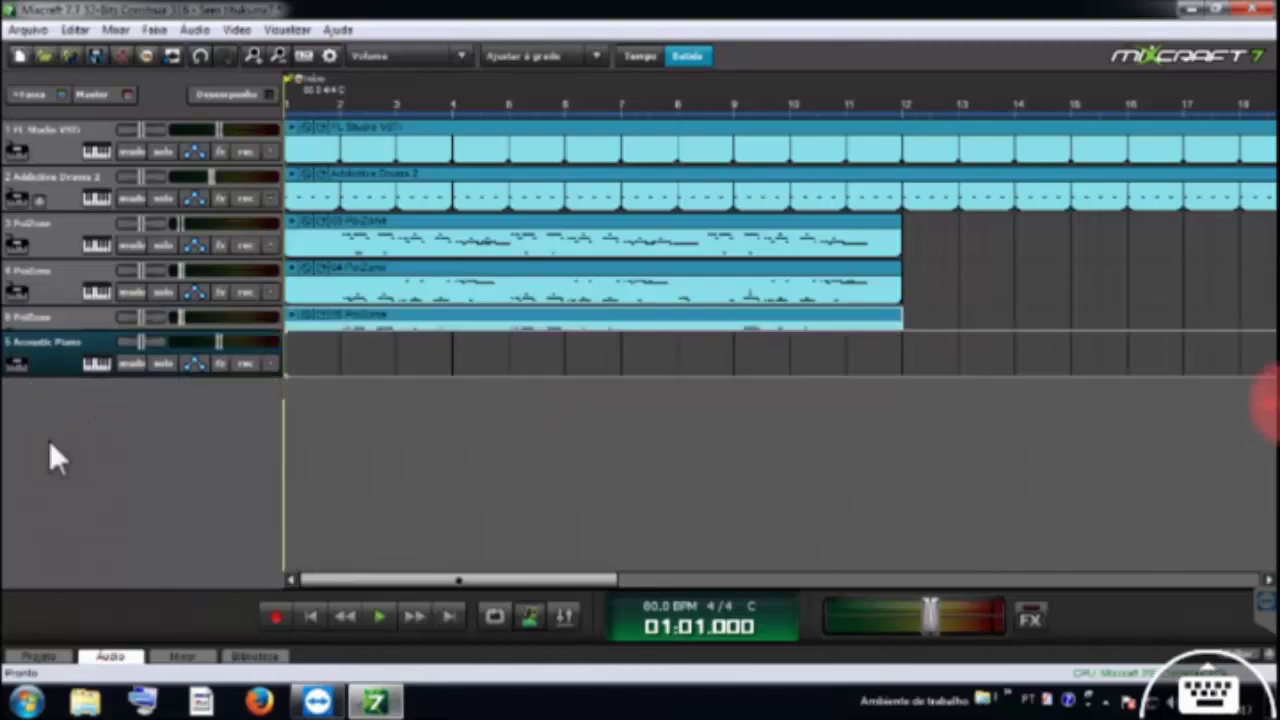
left_click_drag(224, 364, 210, 364)
Assign the AGML2x86 VSTi instrument to the new Acoustic Piano track
left_click(97, 386)
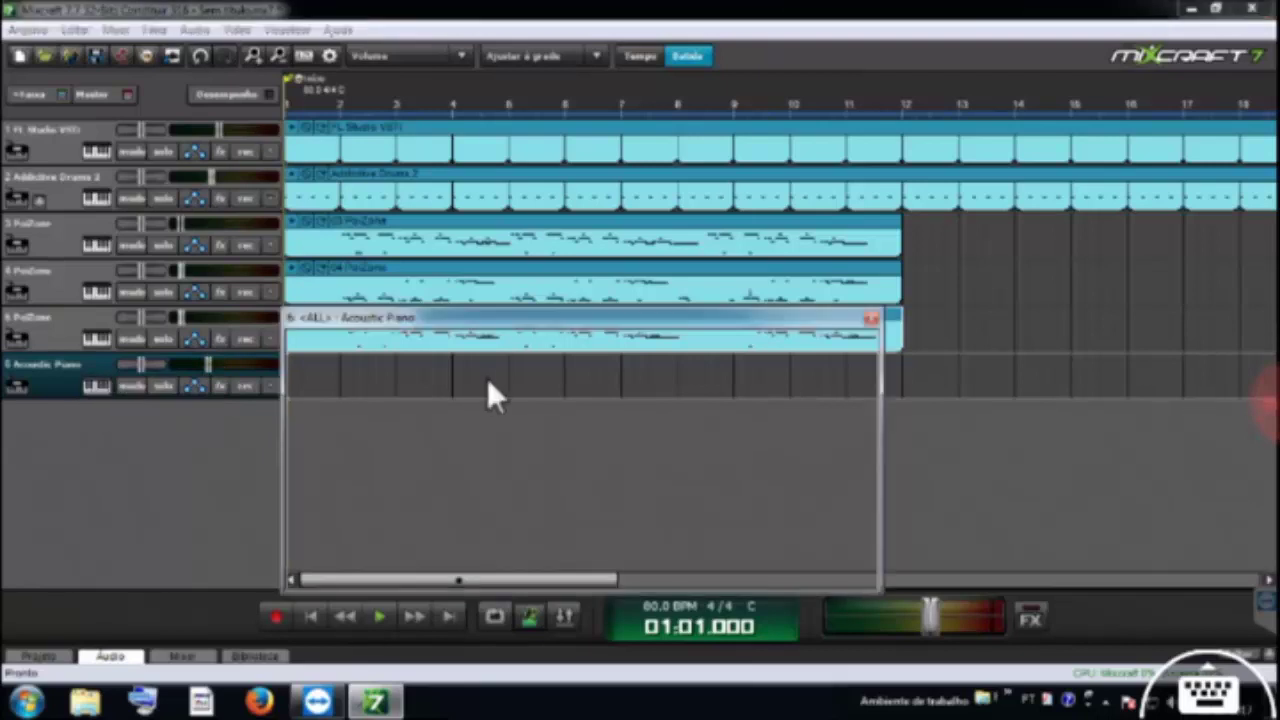
left_click(560, 386)
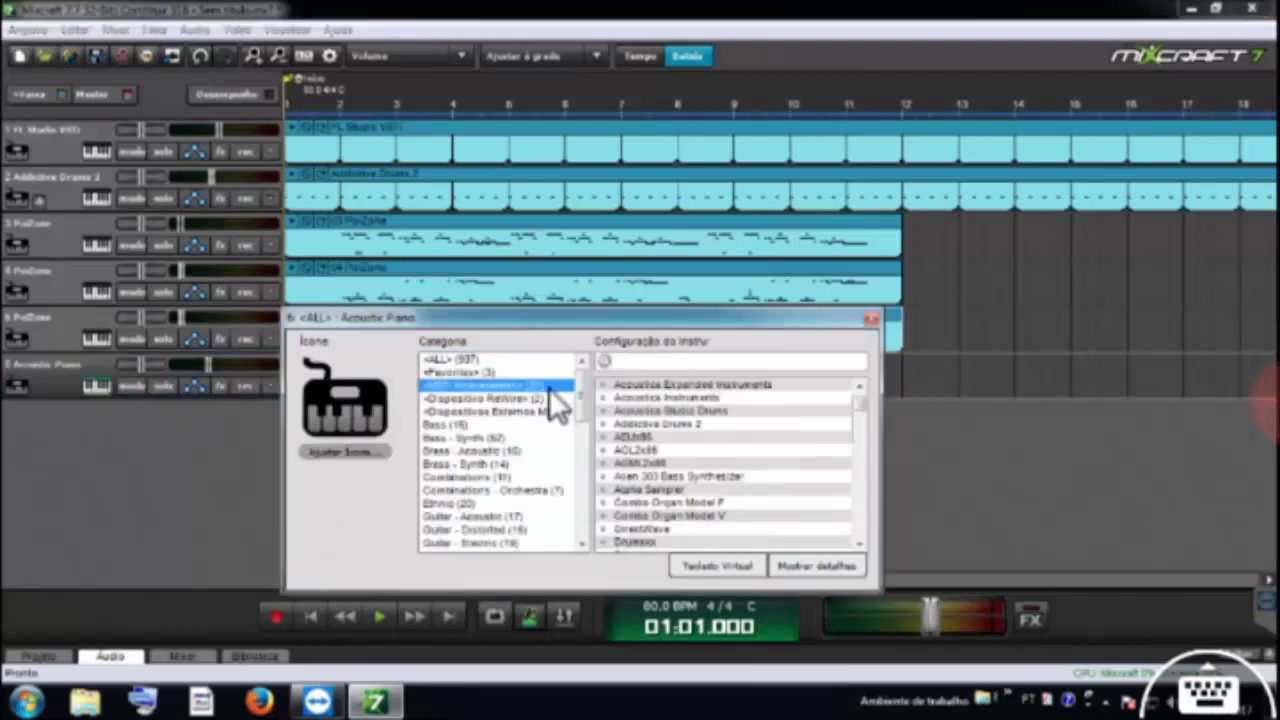
left_click(645, 465)
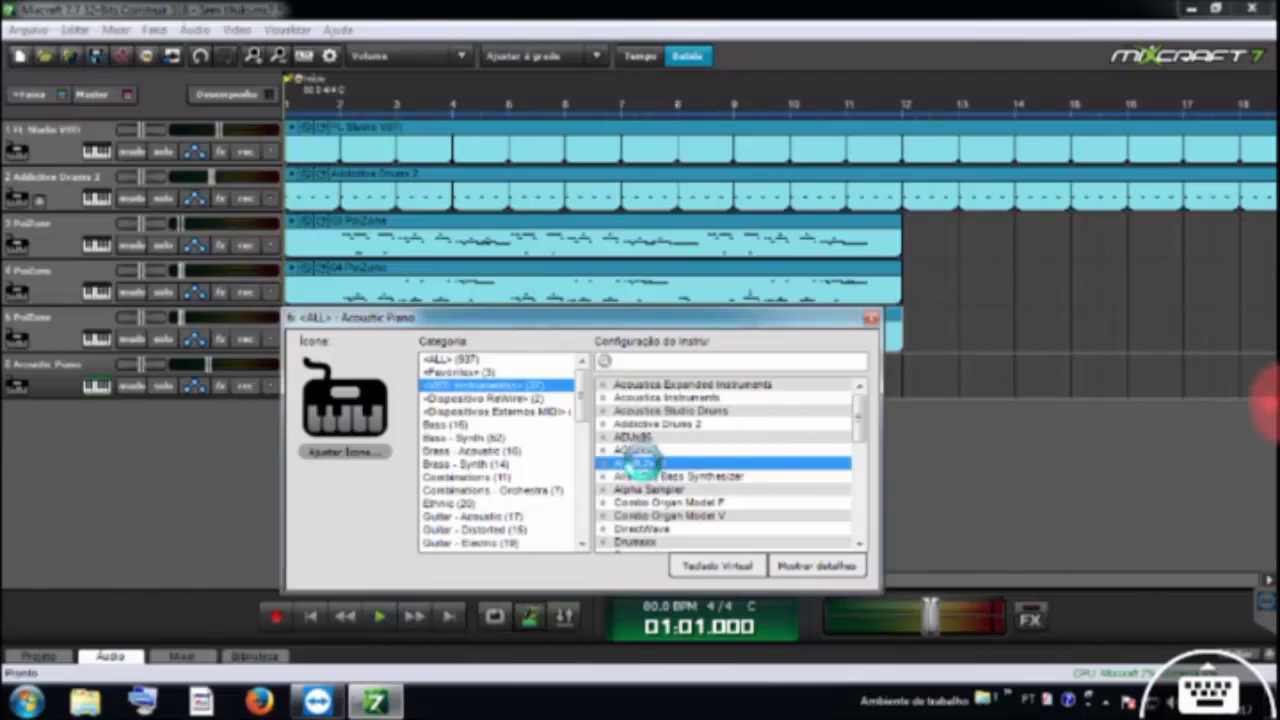
double_click(642, 463)
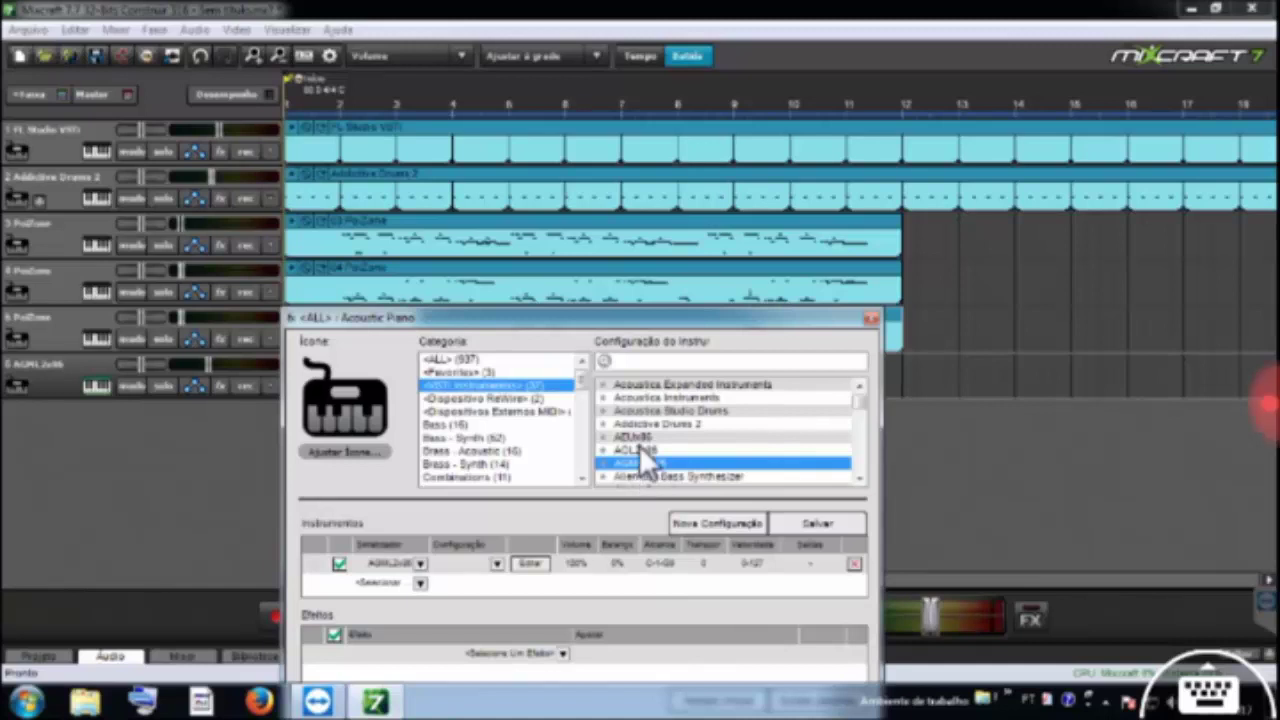
Open the AGML2x86 guitar's editor, turn on Keyboard Mode and close the instrument windows
left_click_drag(605, 318, 587, 112)
left_click(524, 367)
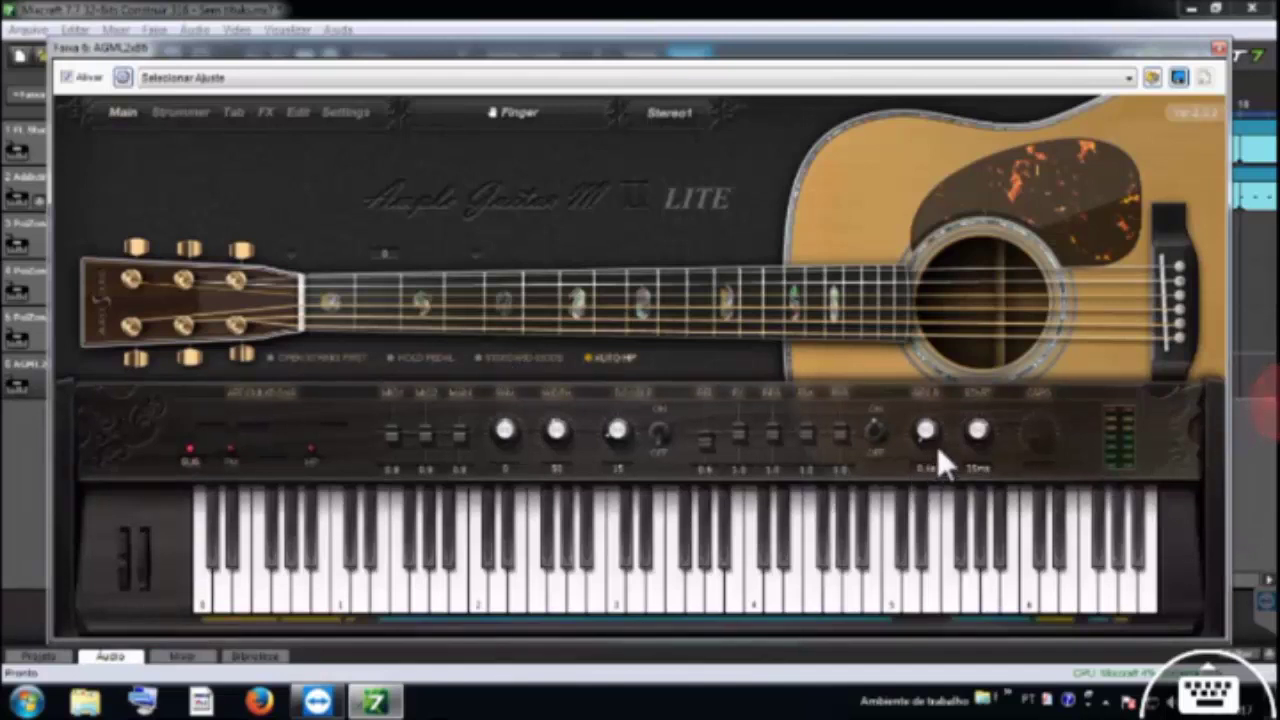
left_click(1016, 234)
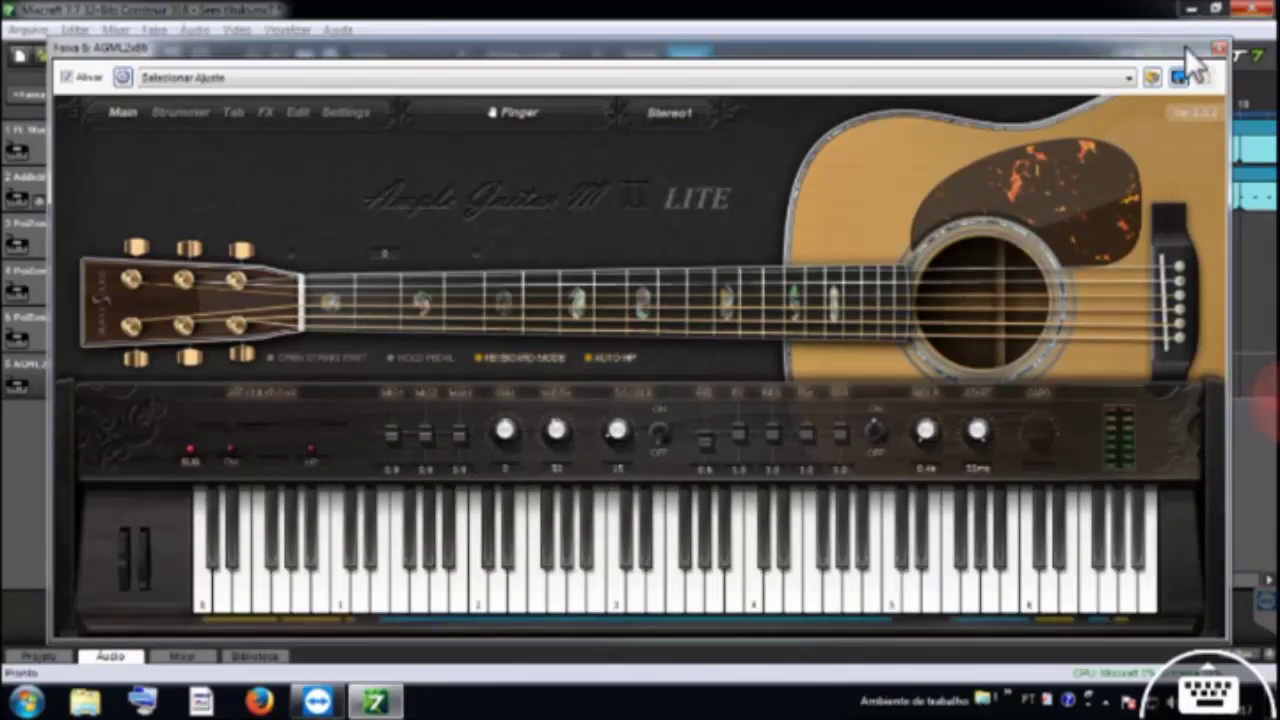
left_click(1218, 48)
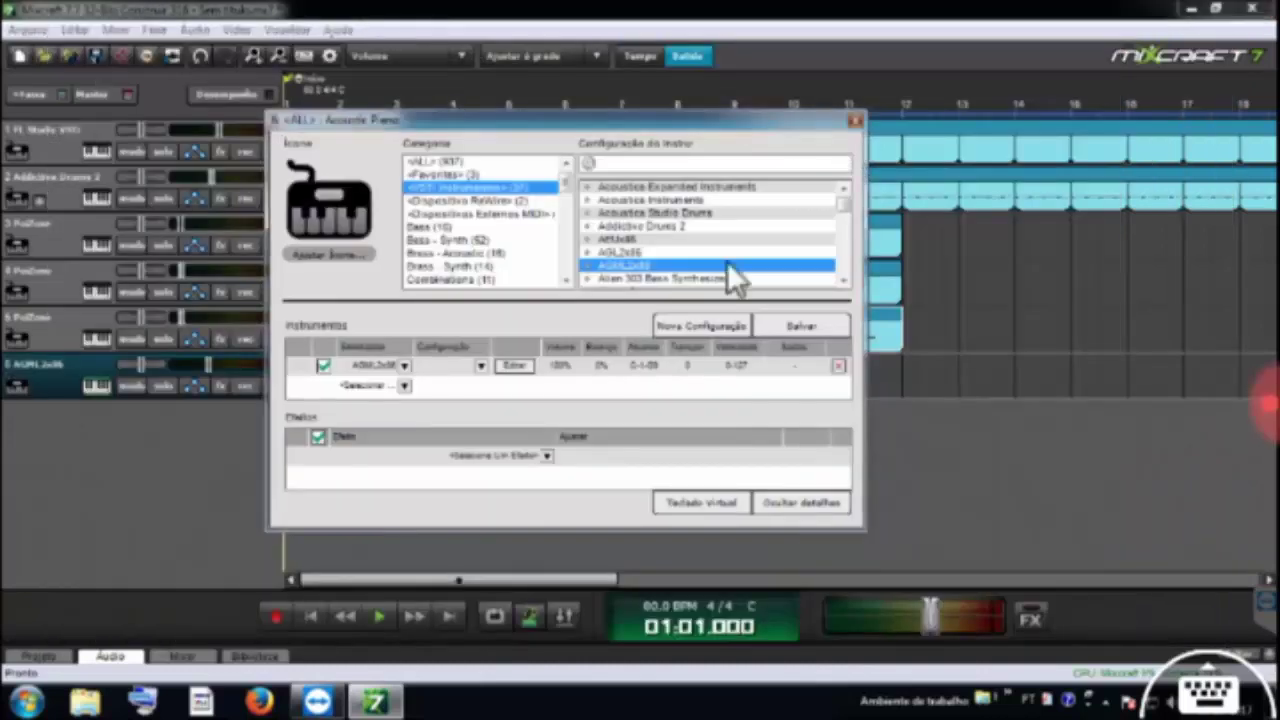
key("Escape")
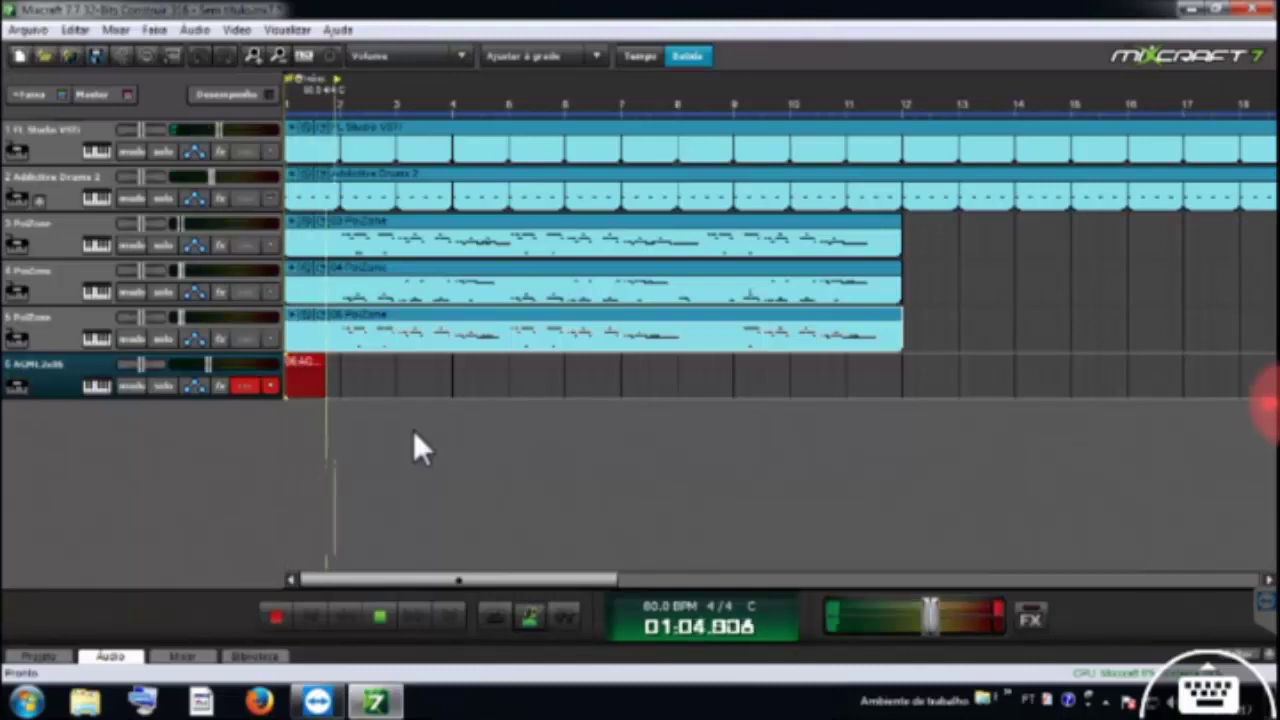
Arm the AGML2x86 track, record a chord part from the project start up to bar 12, and return to the start
key("space")
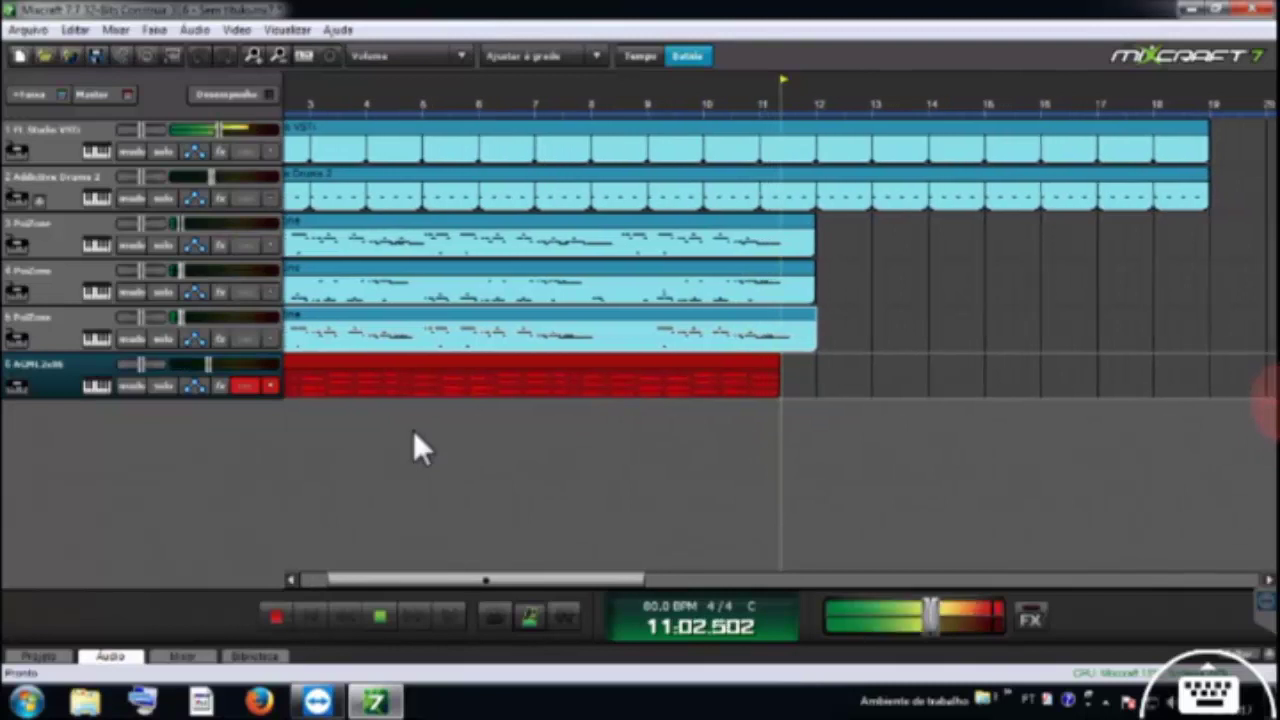
key("space")
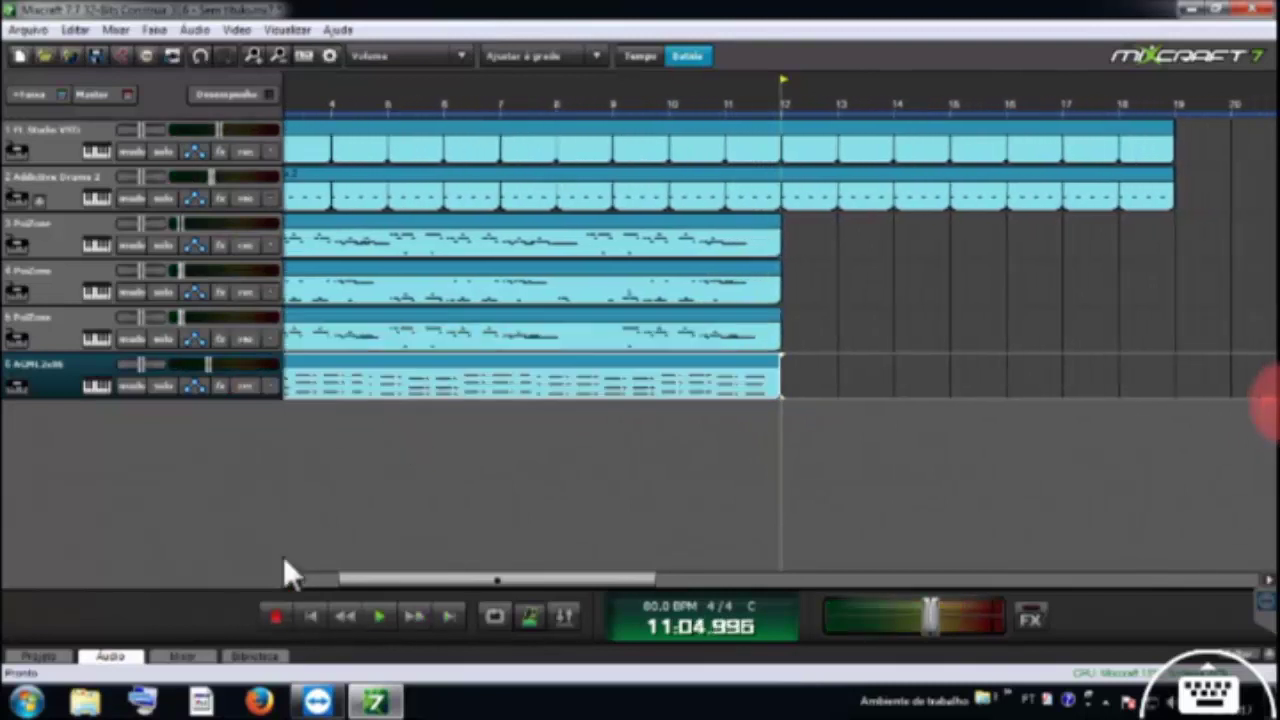
left_click(311, 617)
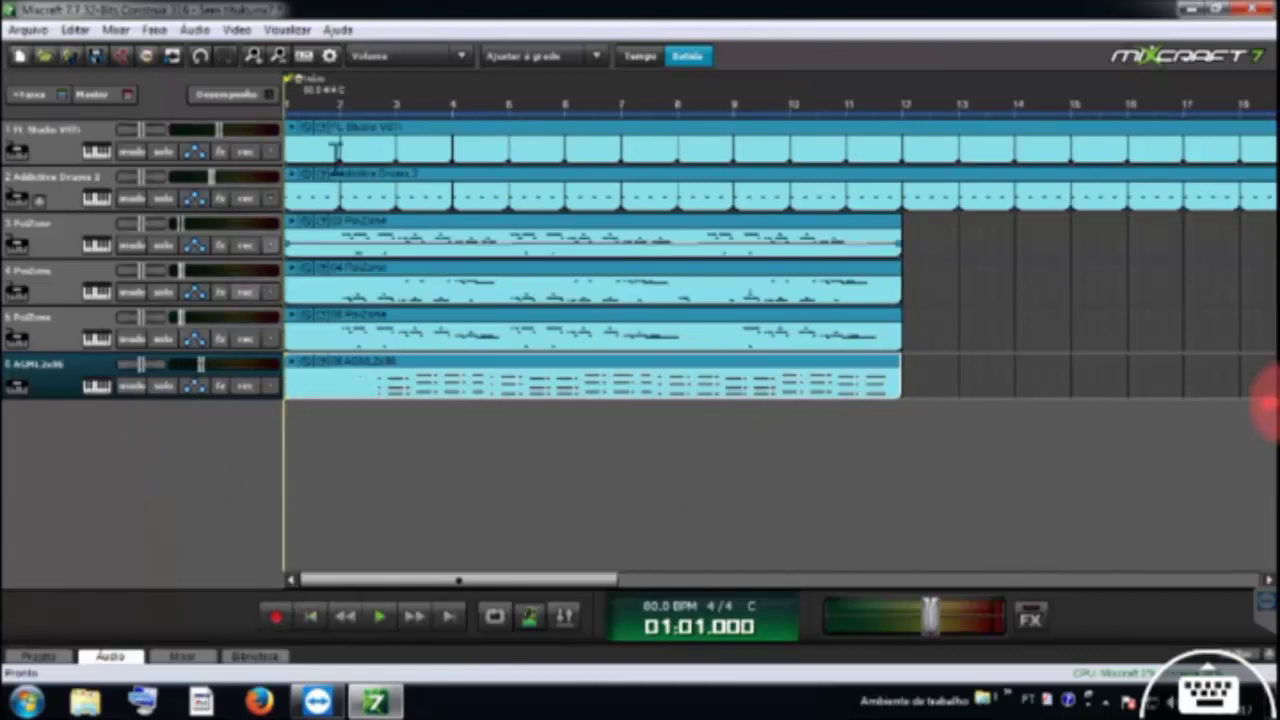
Lower the AGML2x86 track's volume and listen to the mix from early in bar 2
left_click(349, 105)
key("space")
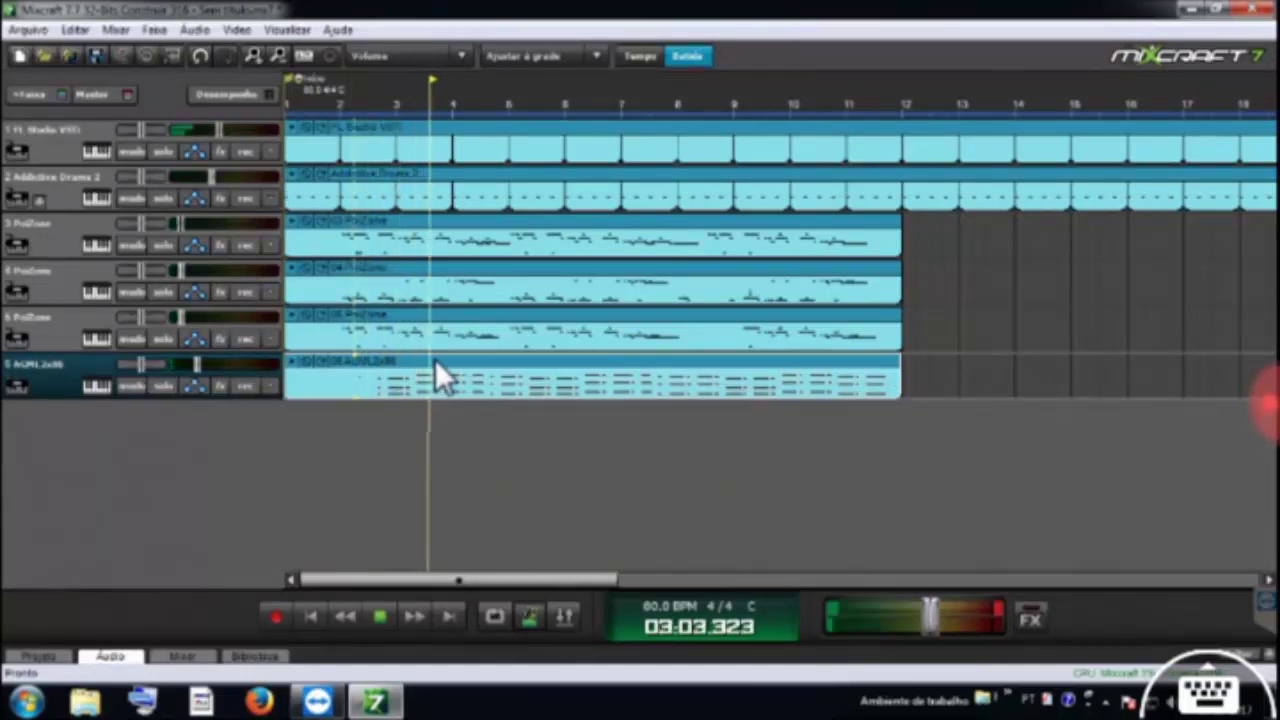
key("space")
Examine the recorded AGML2x86 clip's notes and velocities in the piano roll, play the mix and close the editor
double_click(462, 385)
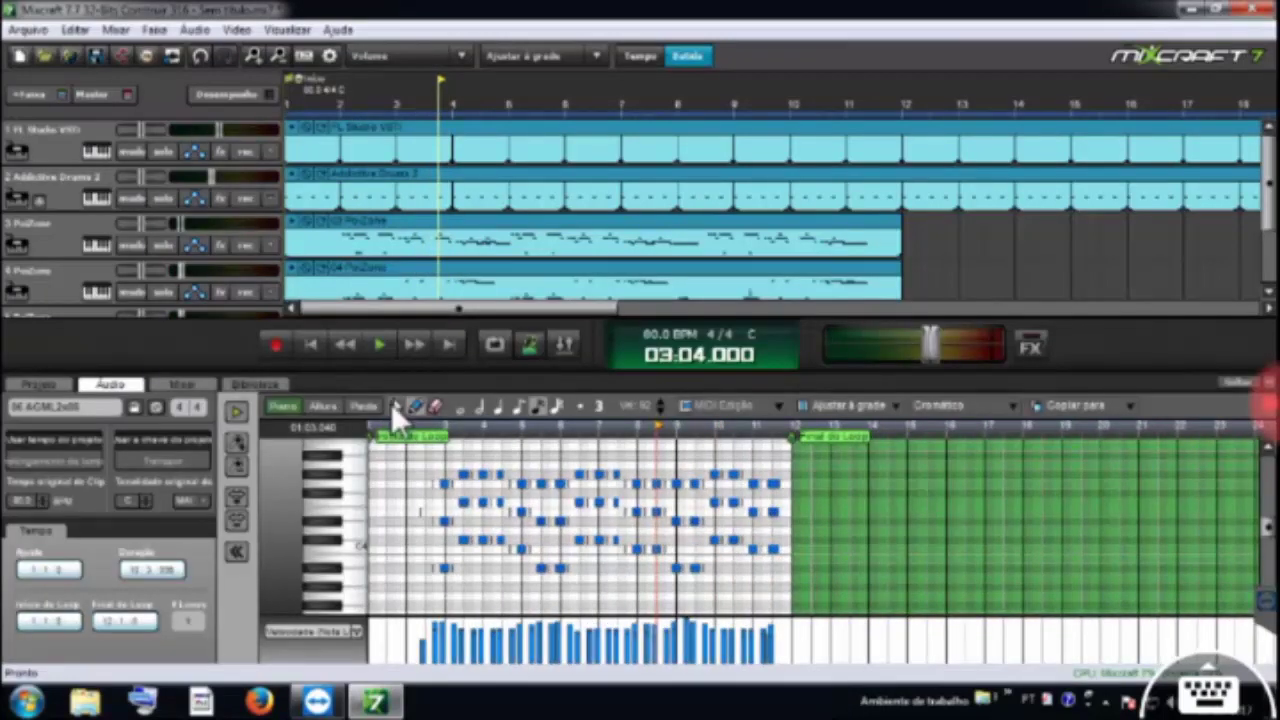
left_click_drag(825, 591, 371, 488)
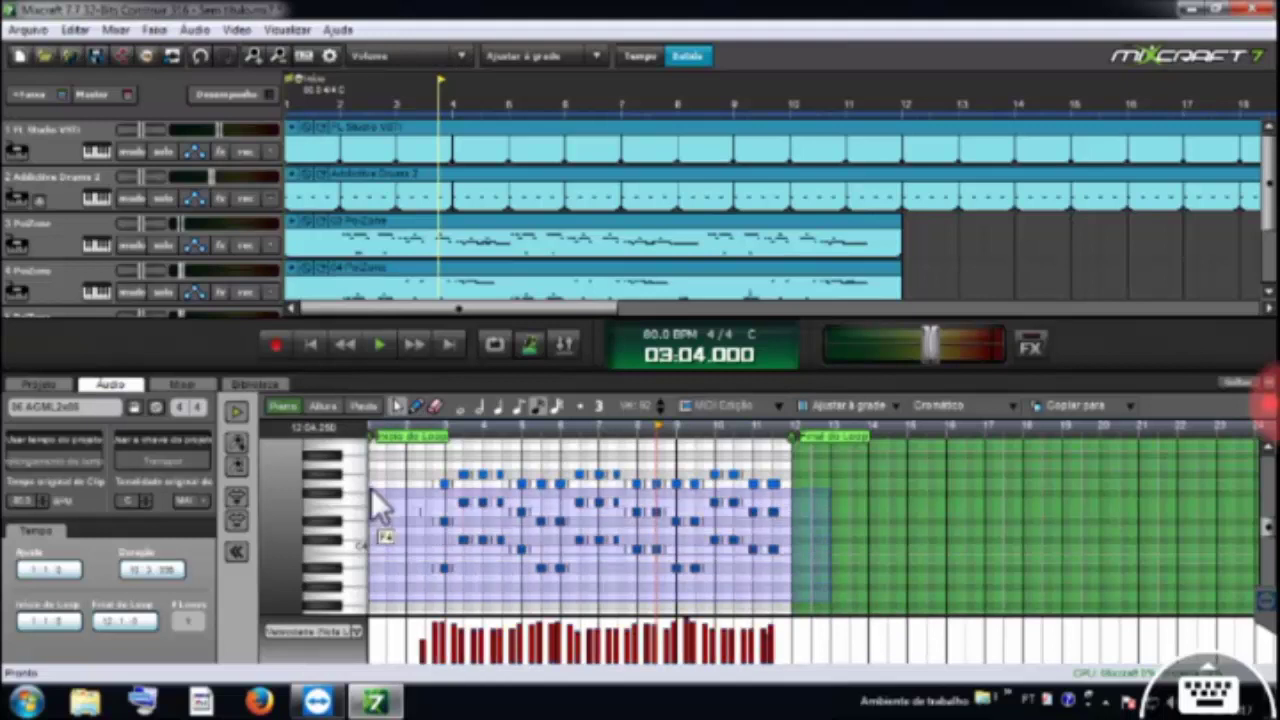
scroll(433, 465, "up", 8)
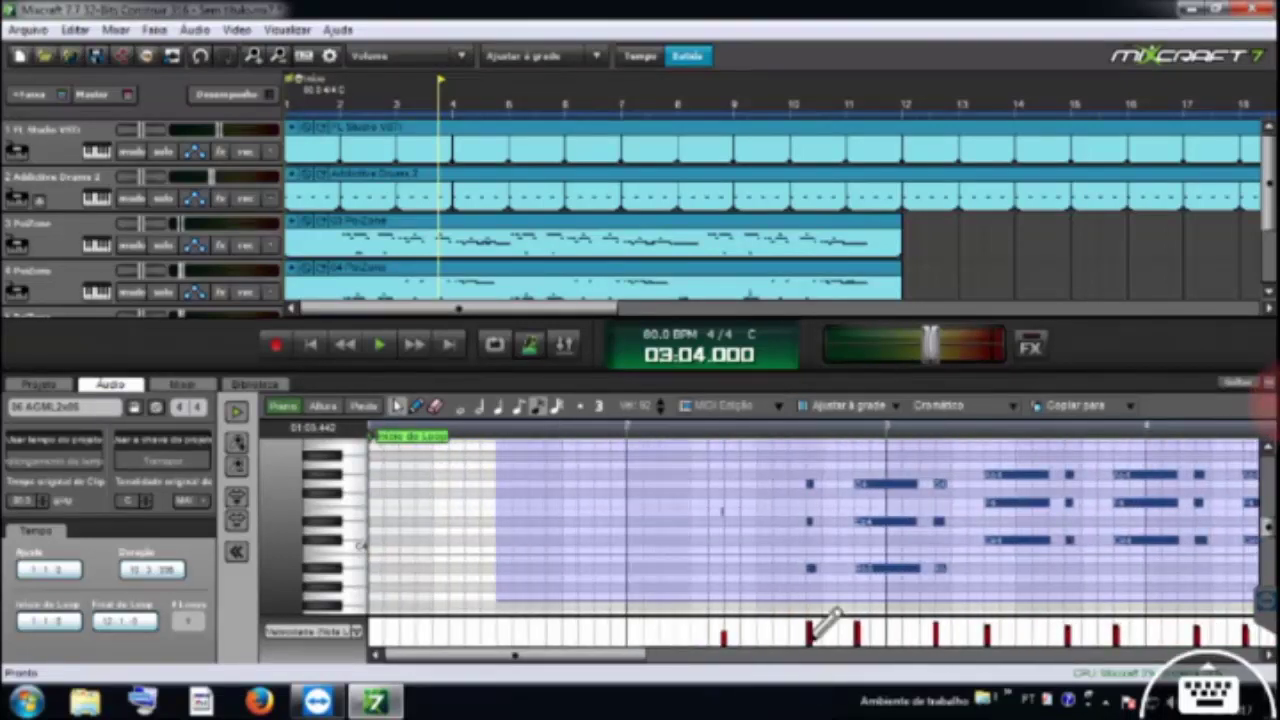
scroll(825, 618, "up", 2)
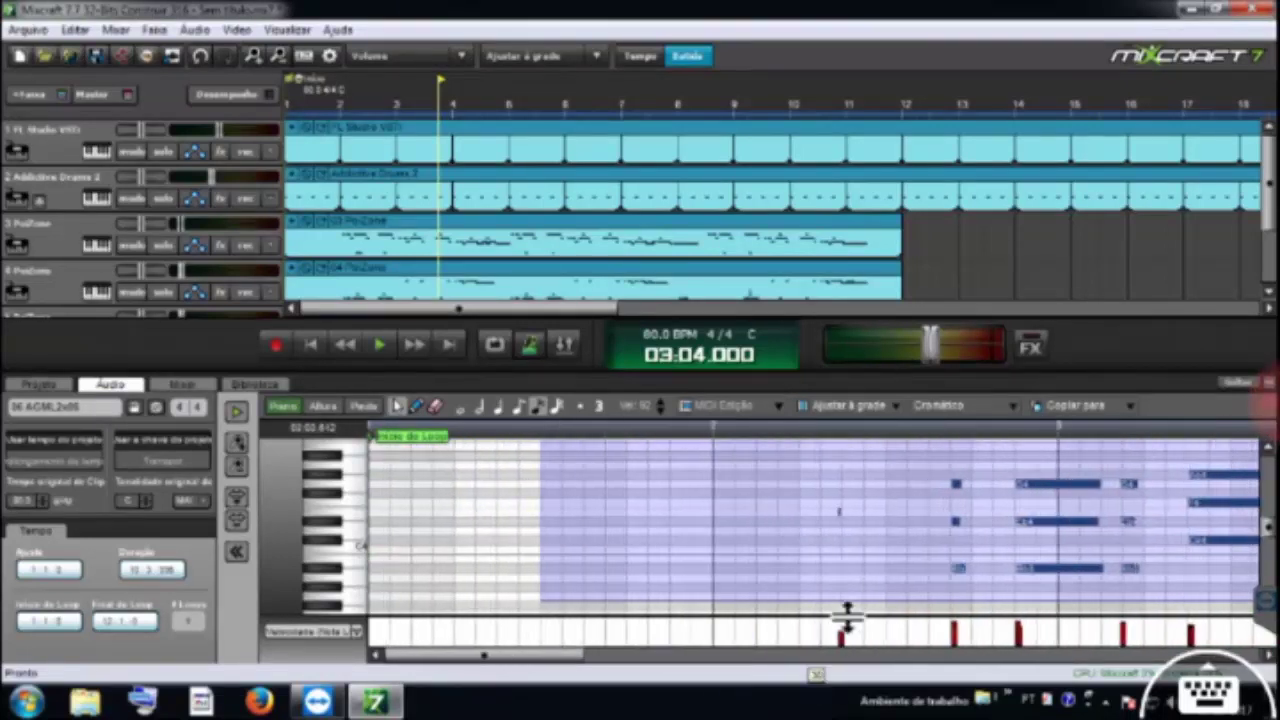
left_click(955, 571)
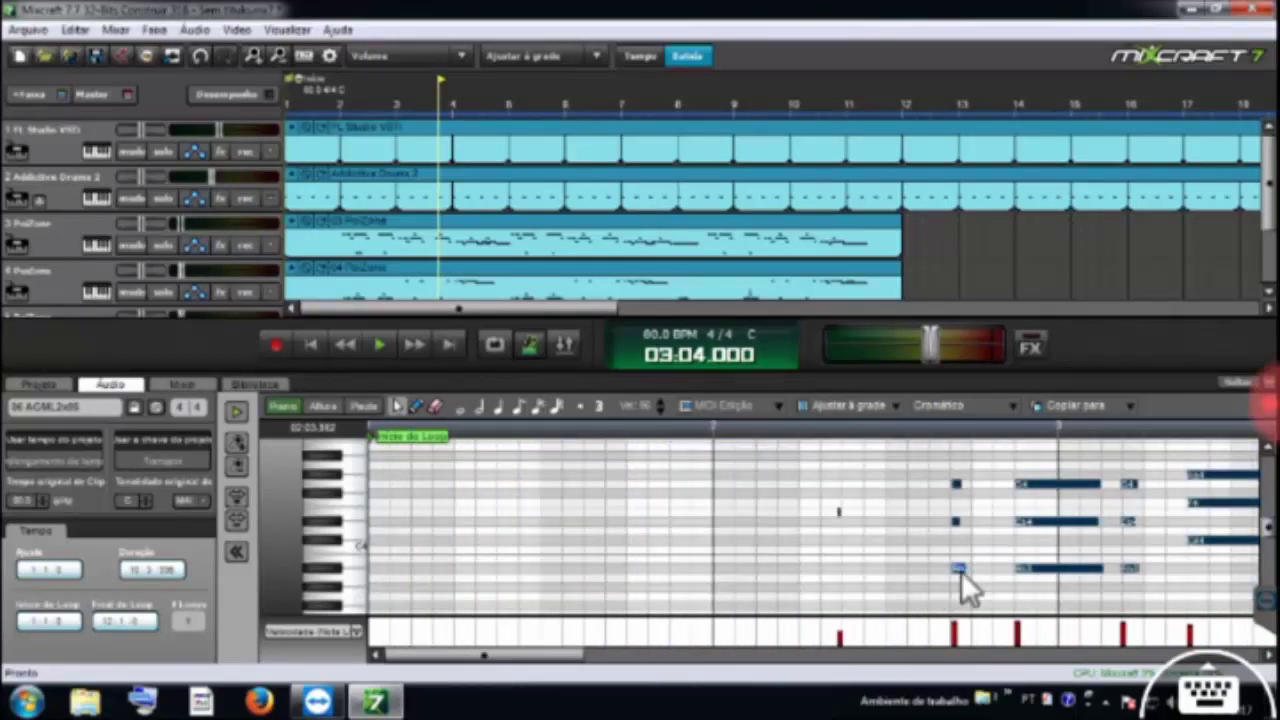
key("space")
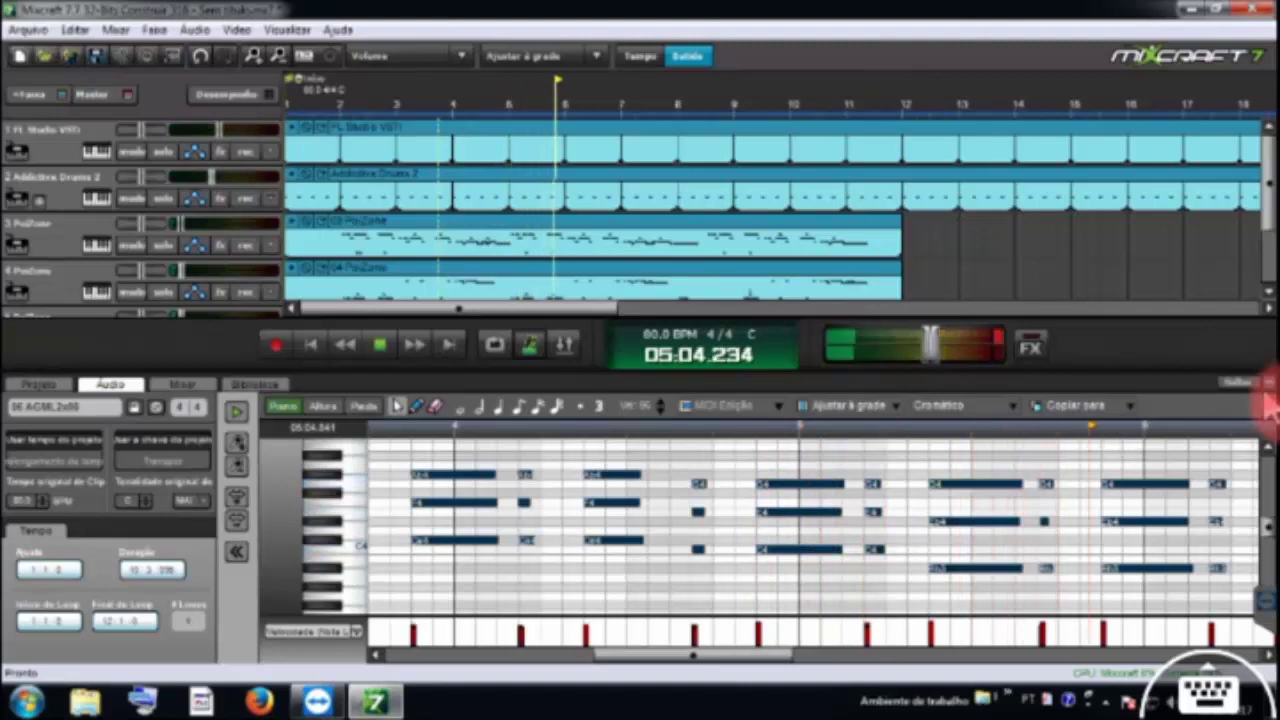
key("F4")
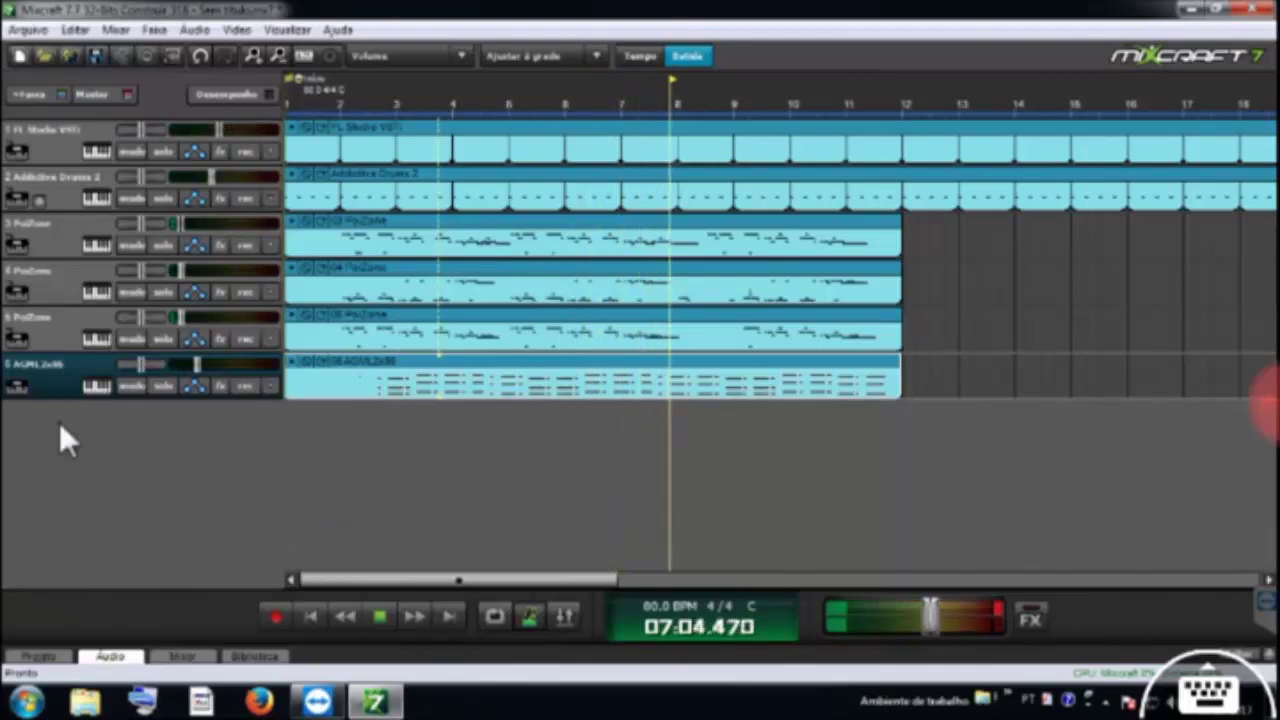
key("space")
Insert another virtual instrument track and assign it the favorite preset Cavernous Strings
right_click(62, 377)
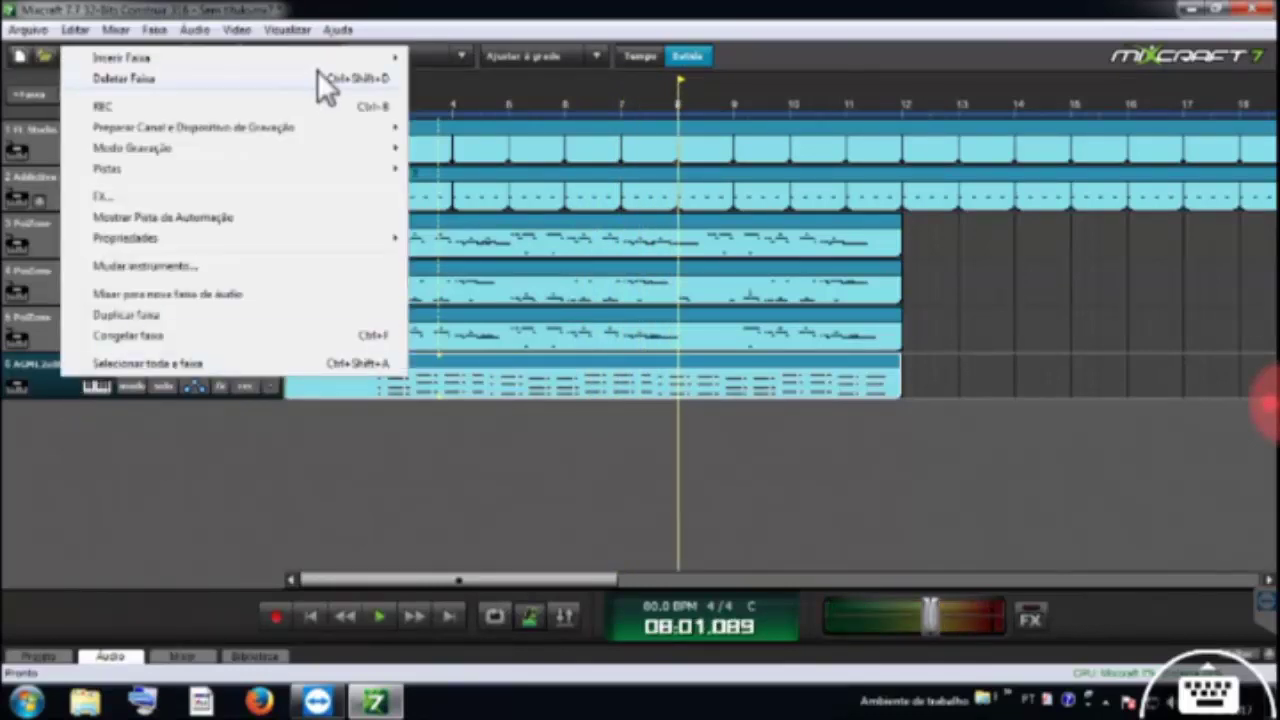
mouse_move(326, 62)
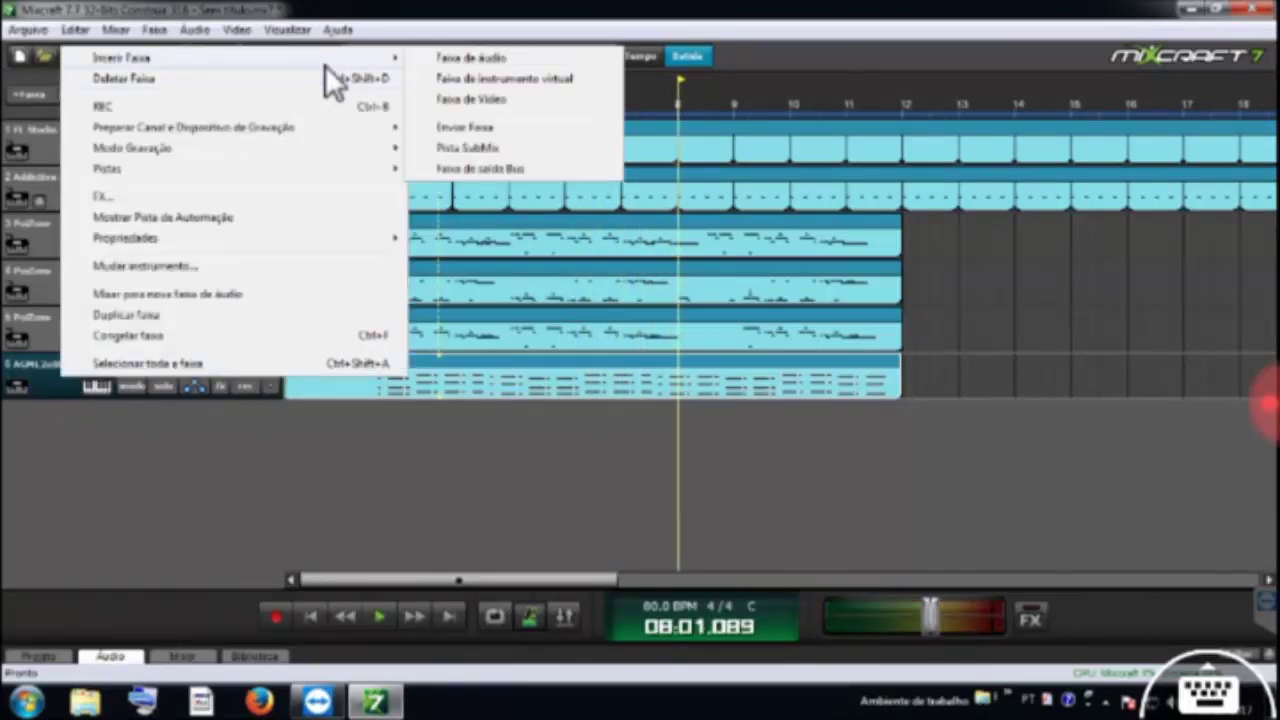
left_click(452, 79)
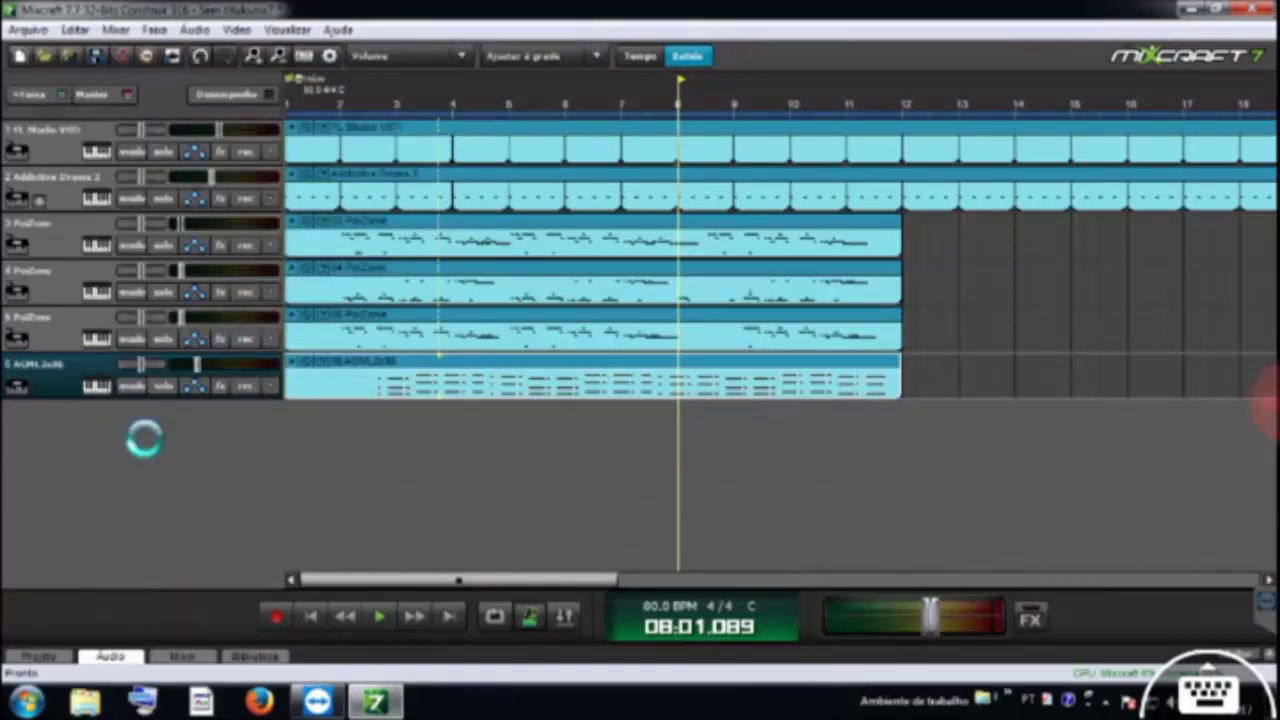
left_click(98, 388)
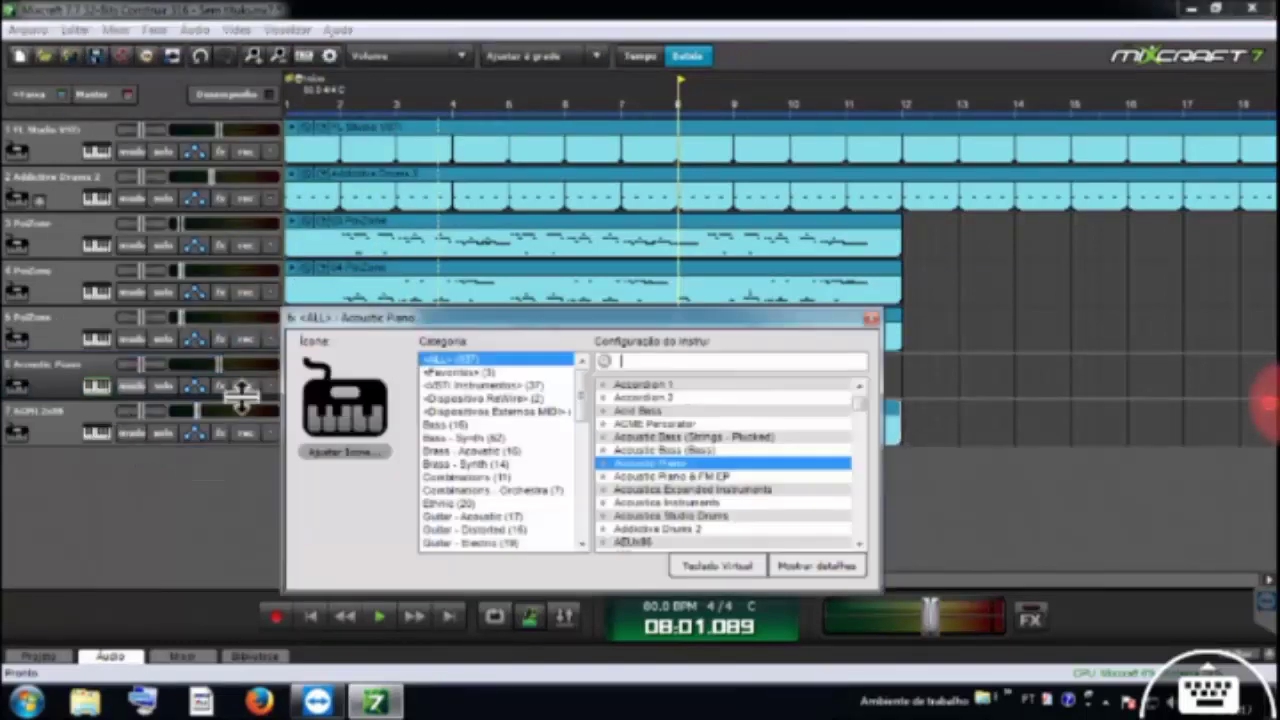
left_click(480, 373)
left_click(680, 386)
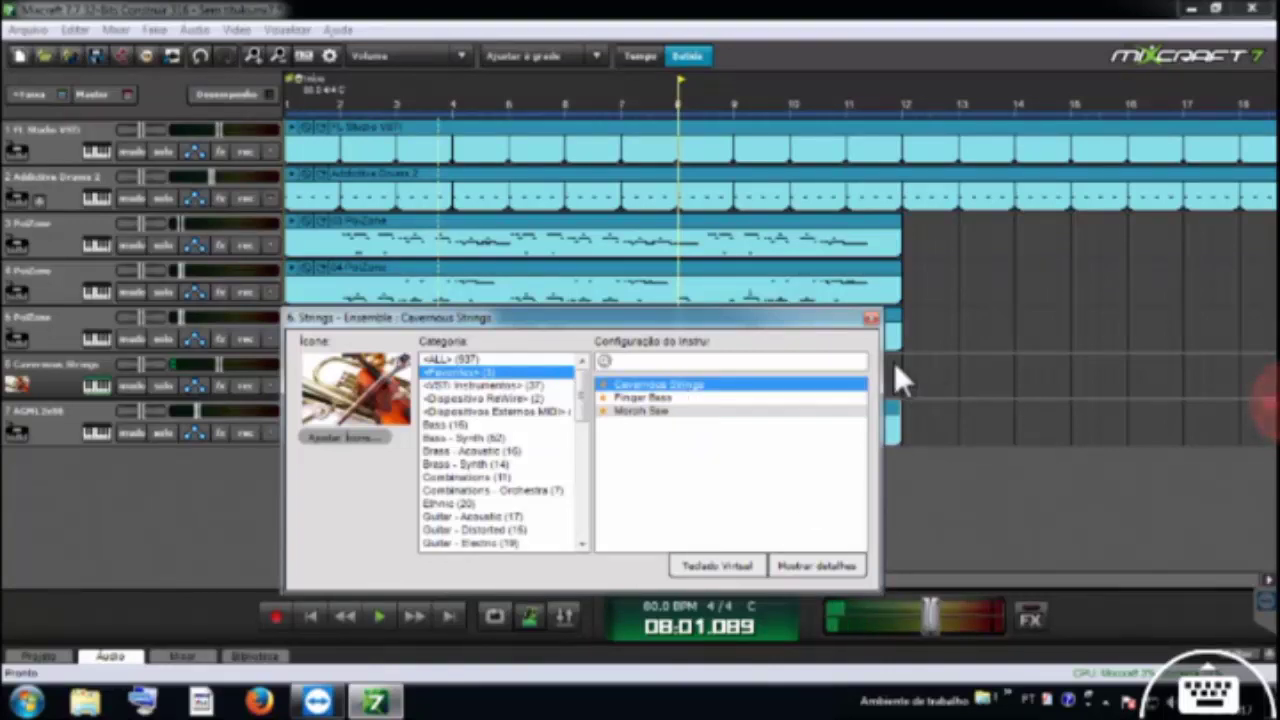
left_click(871, 318)
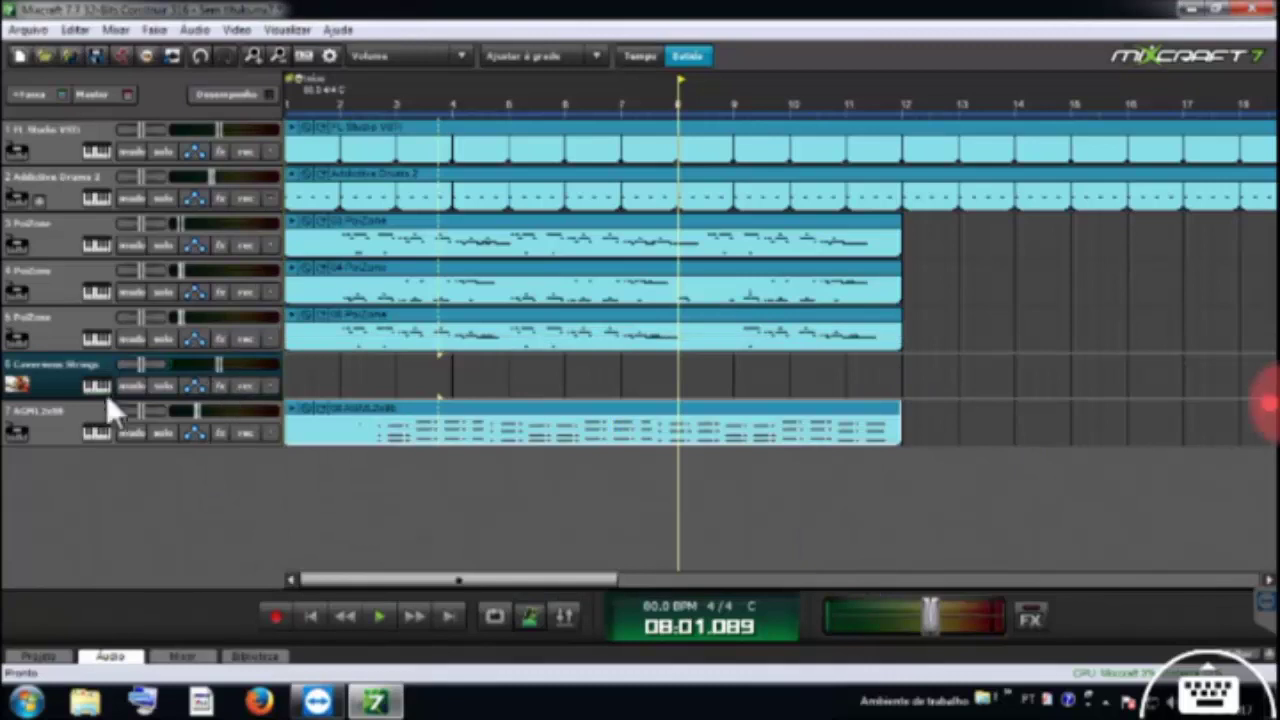
With the Cavernous Strings track moved below AGML2x86 and turned down, arm it and record a part up to bar 12
left_click_drag(198, 408, 185, 432)
left_click(246, 433)
left_click(275, 617)
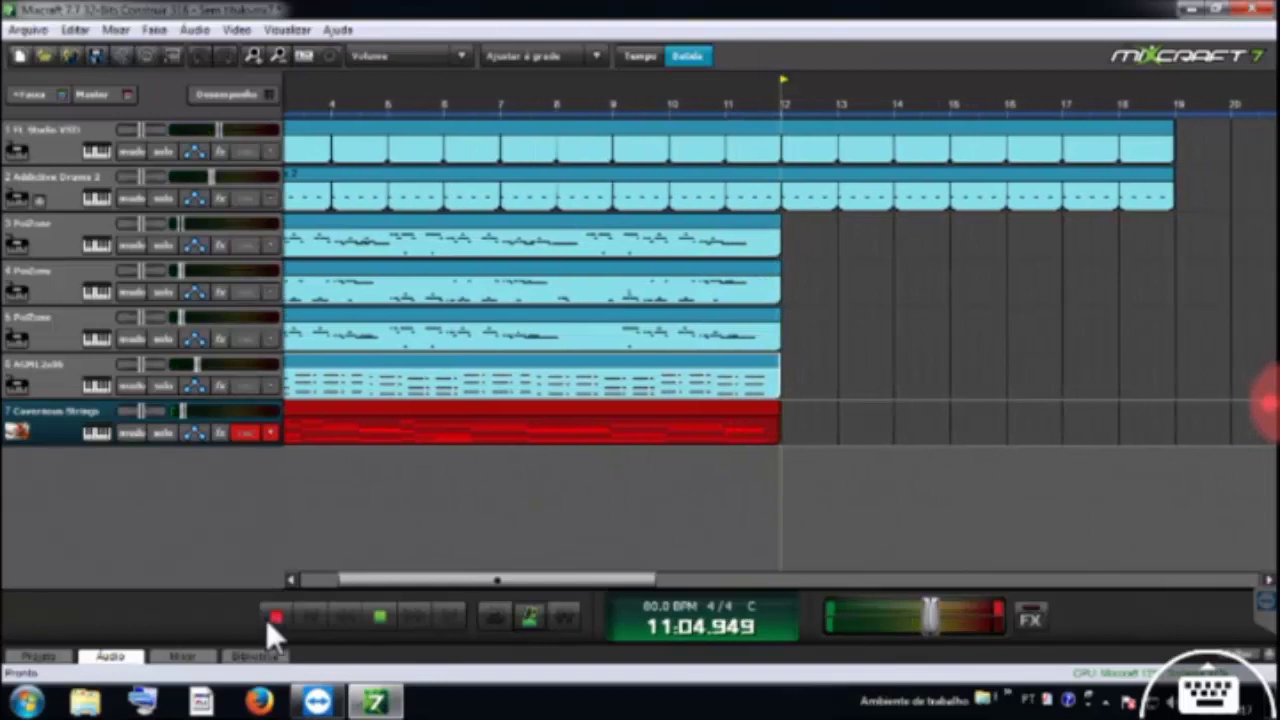
left_click(272, 619)
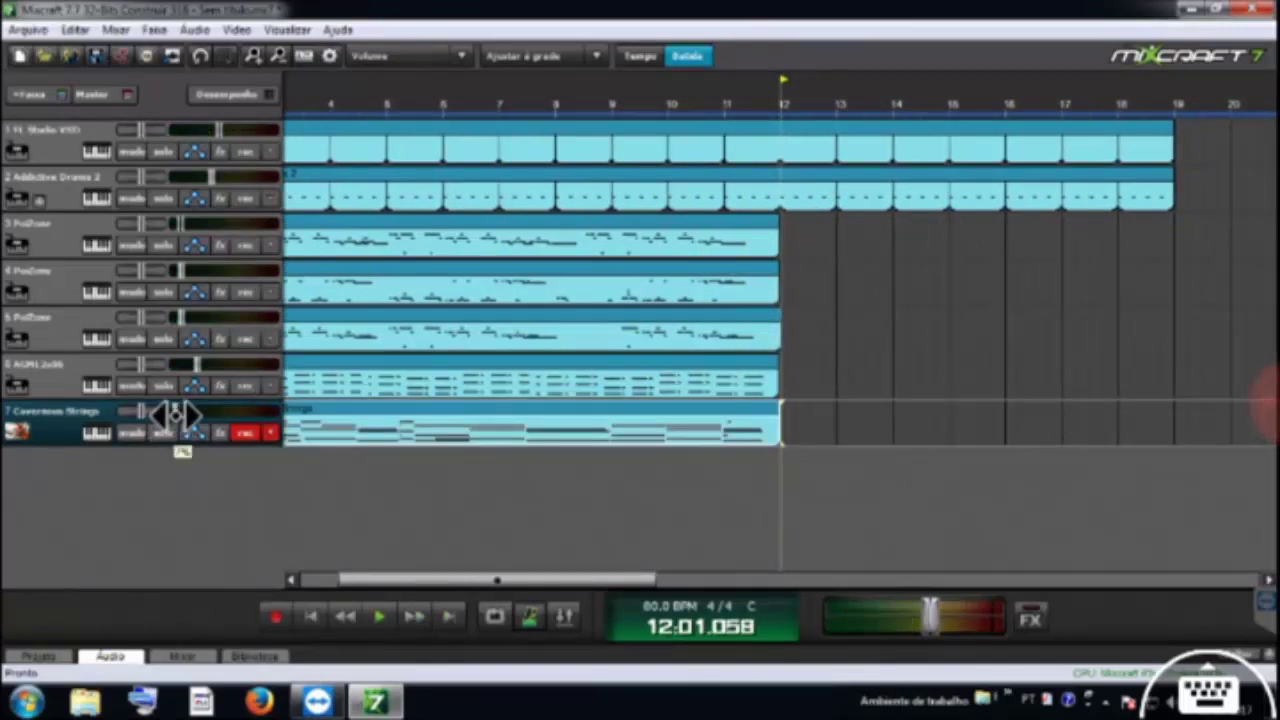
Lower the Cavernous Strings track's volume further and listen to the mix from early in bar 4
left_click(348, 104)
key("space")
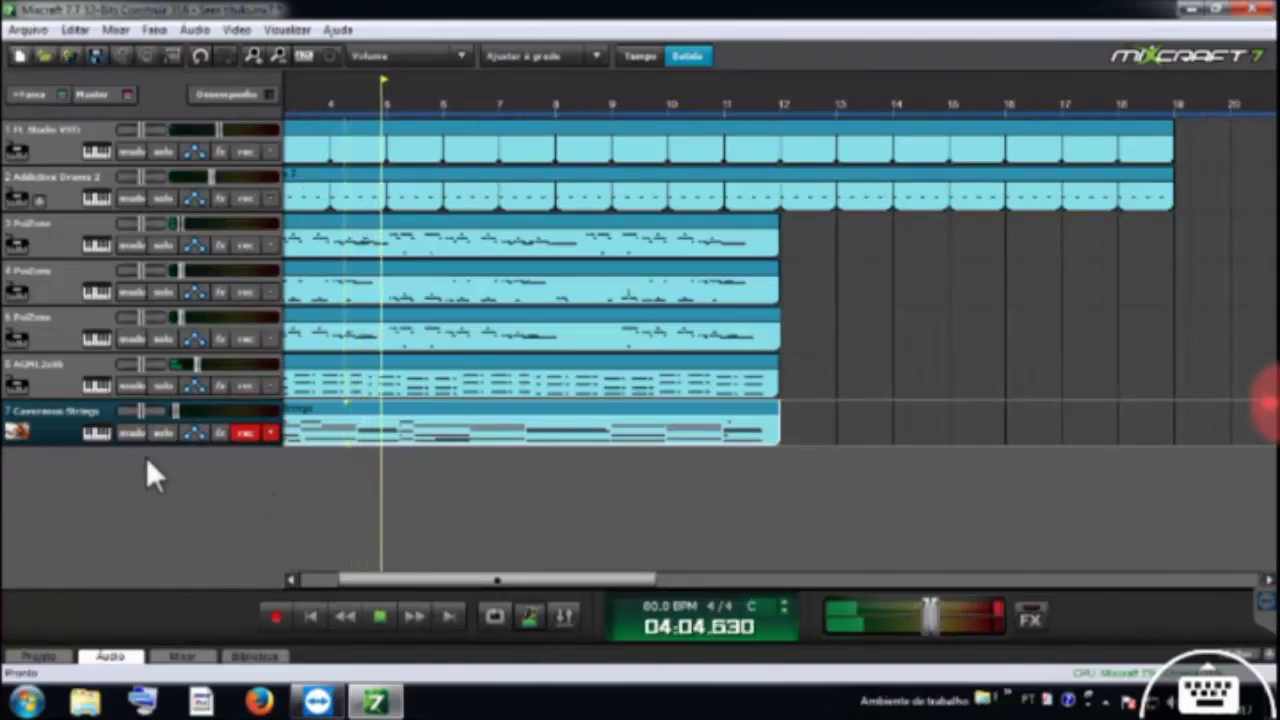
key("space")
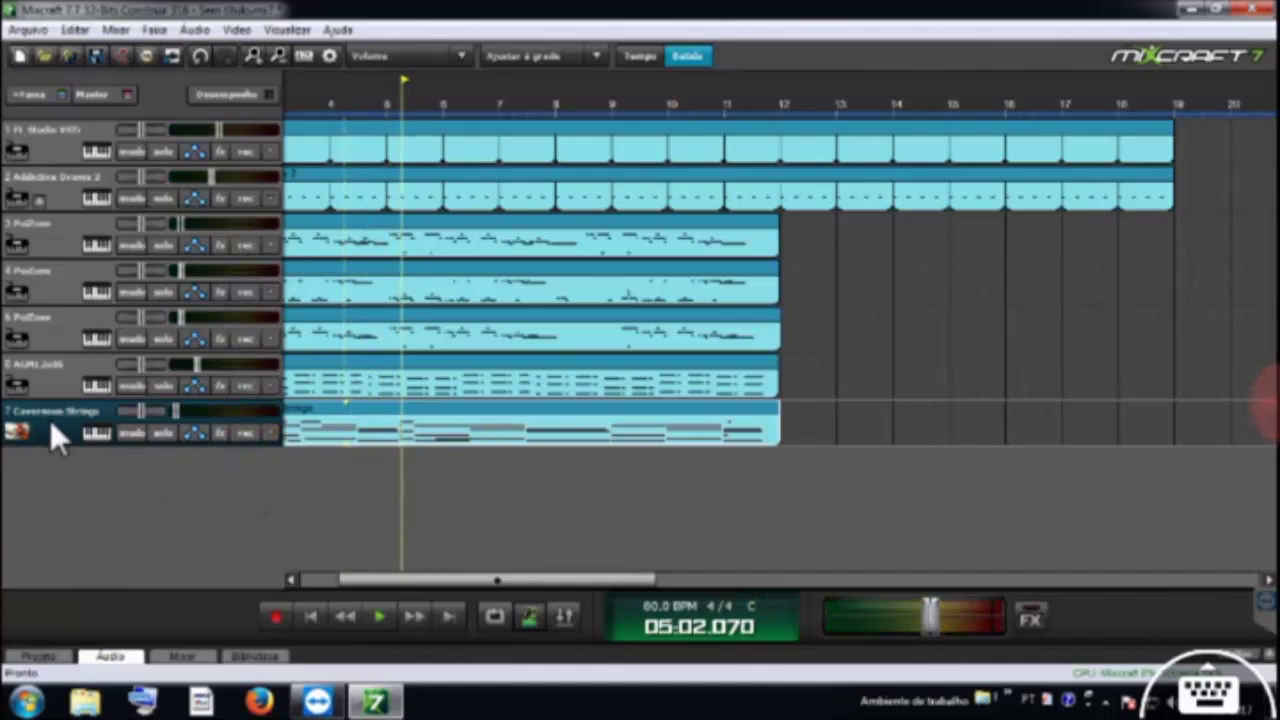
Insert a virtual instrument track below Cavernous Strings and open its instrument selection
right_click(52, 424)
mouse_move(345, 102)
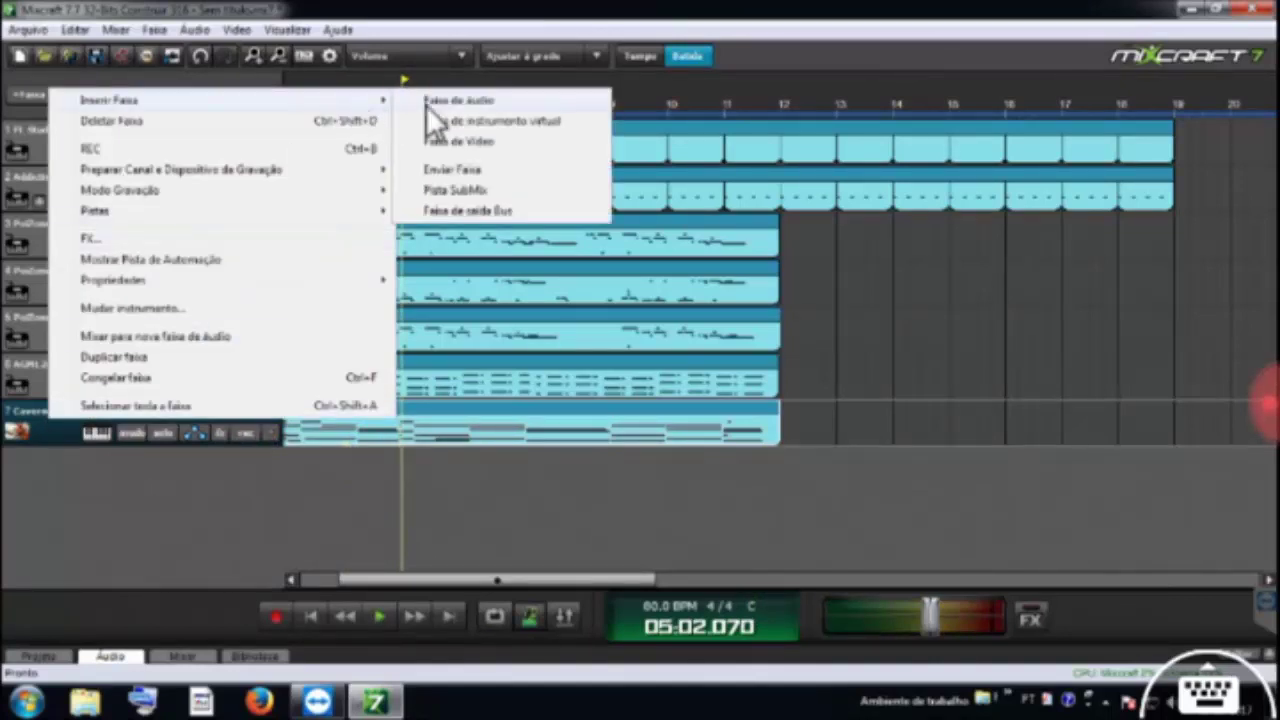
left_click(518, 120)
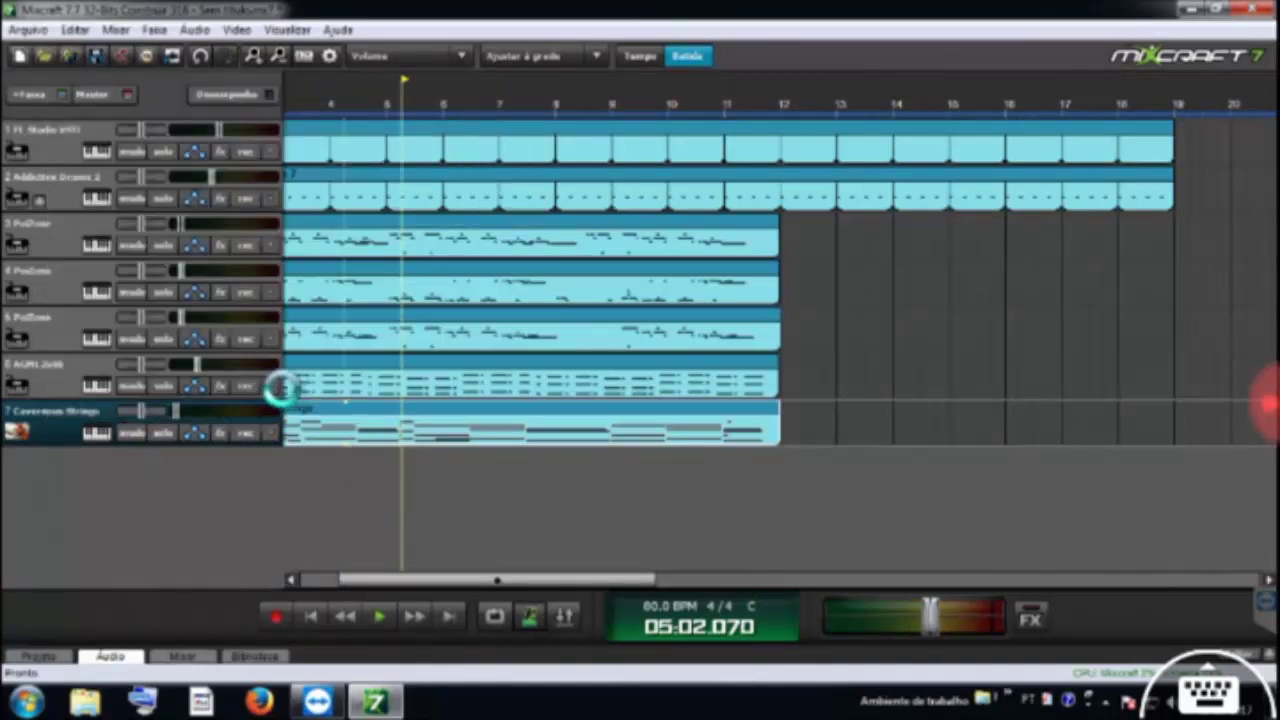
left_click_drag(79, 431, 193, 460)
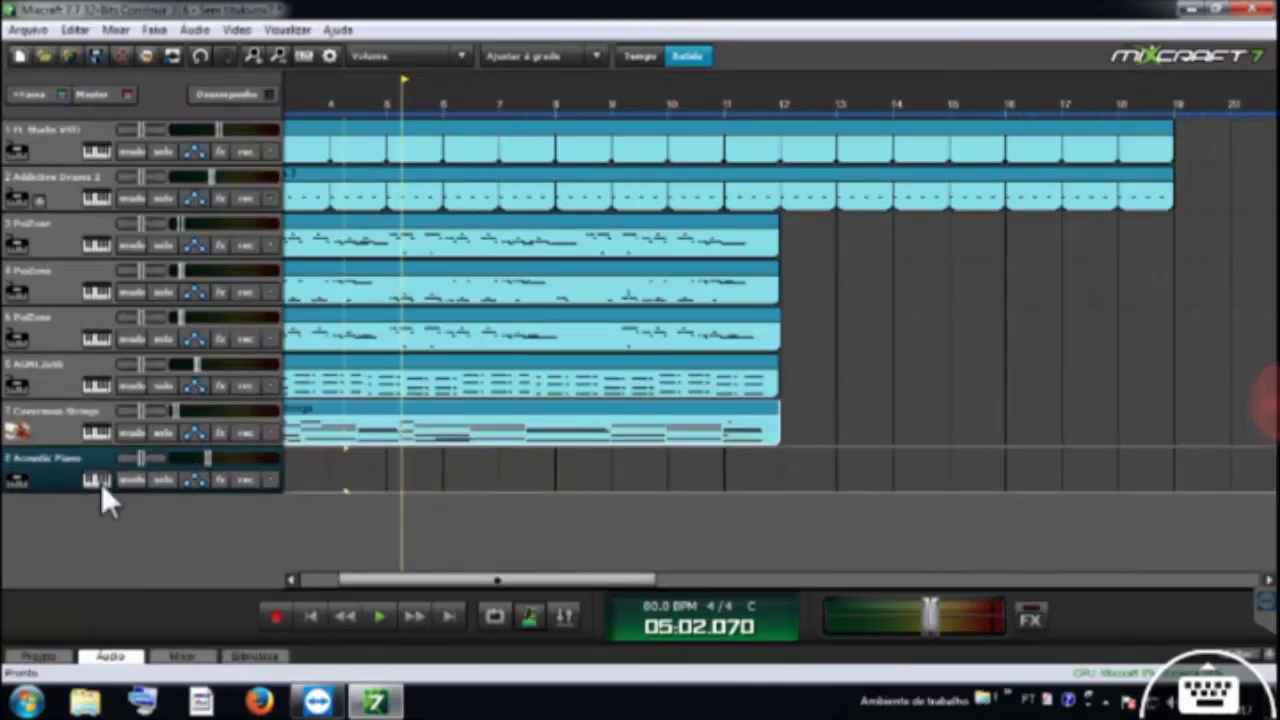
left_click(101, 483)
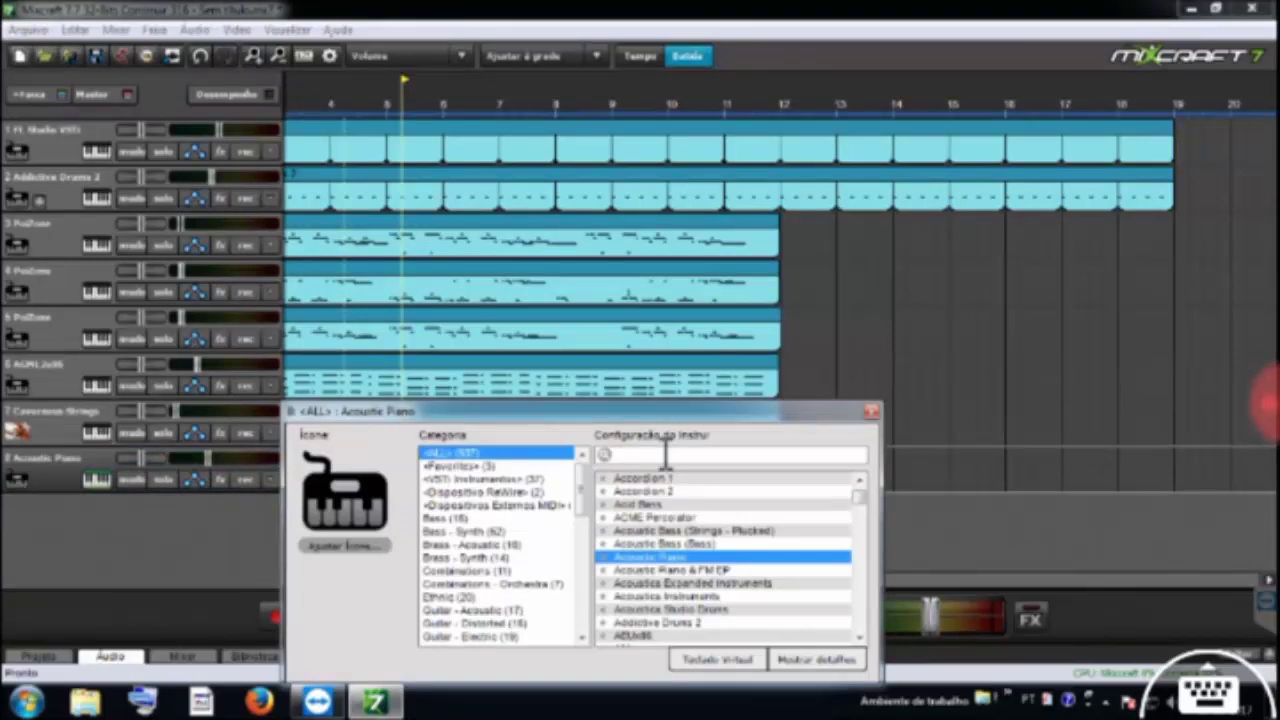
Search the instruments for bass, and try the favorite preset Finger Bass on the new track
left_click(665, 455)
type("bass")
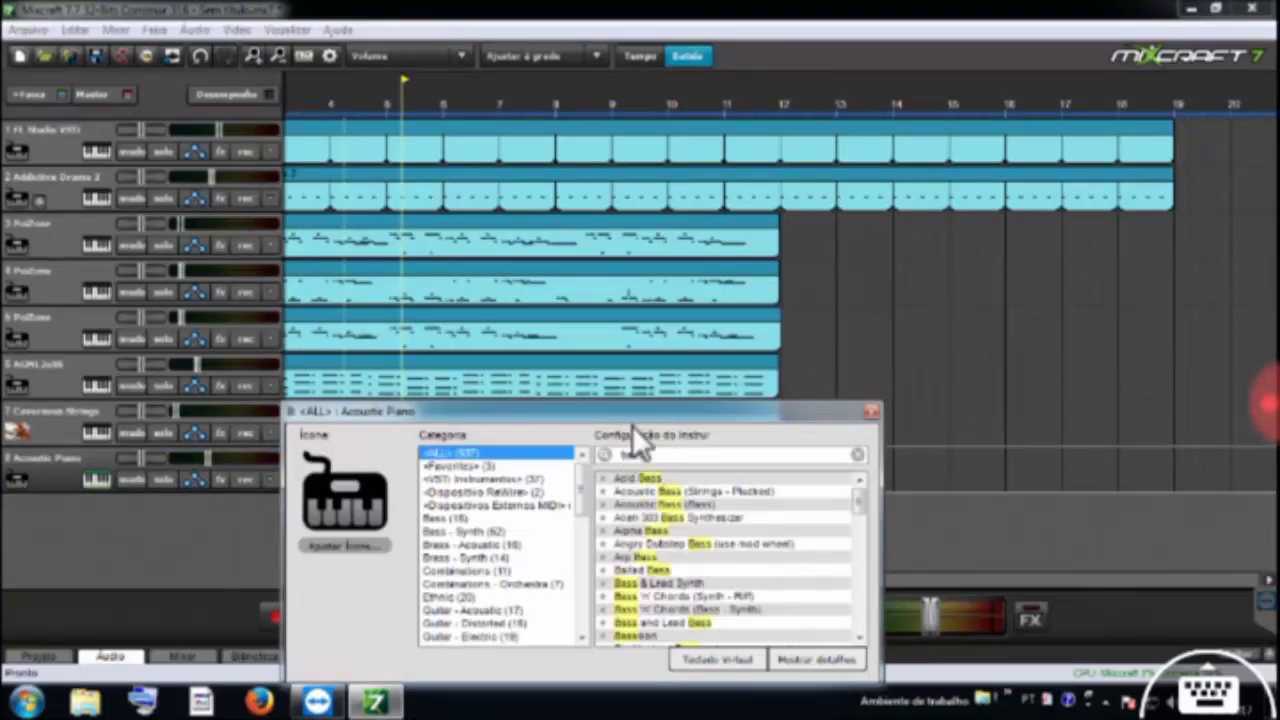
left_click(506, 465)
left_click(641, 492)
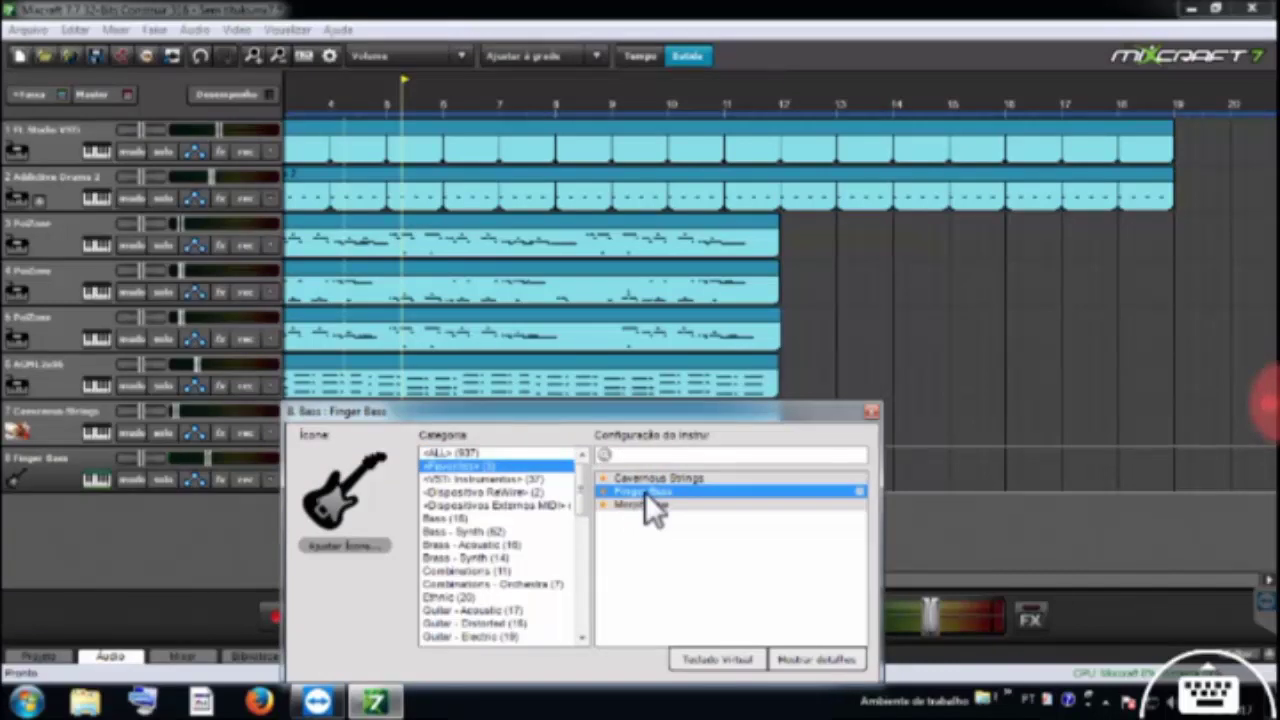
Assign the VSTi instrument GMS to the new bass track
left_click_drag(594, 412, 598, 325)
left_click(493, 379)
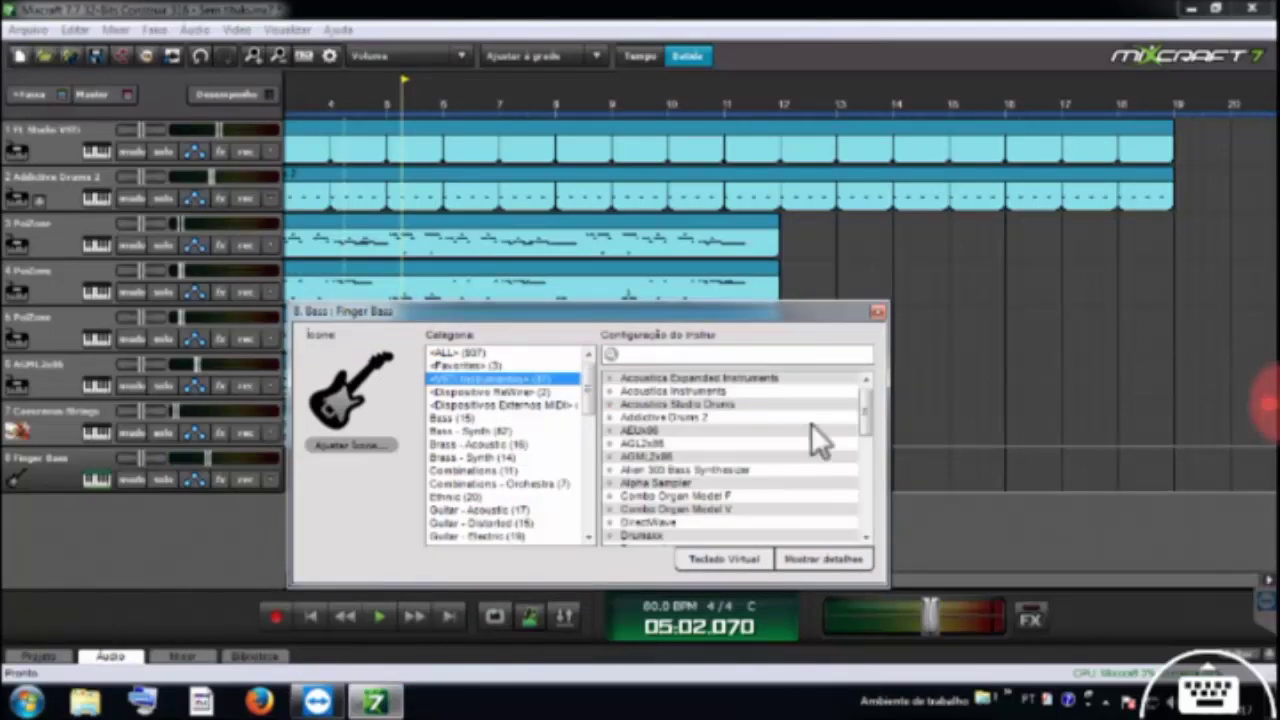
left_click_drag(870, 432, 870, 482)
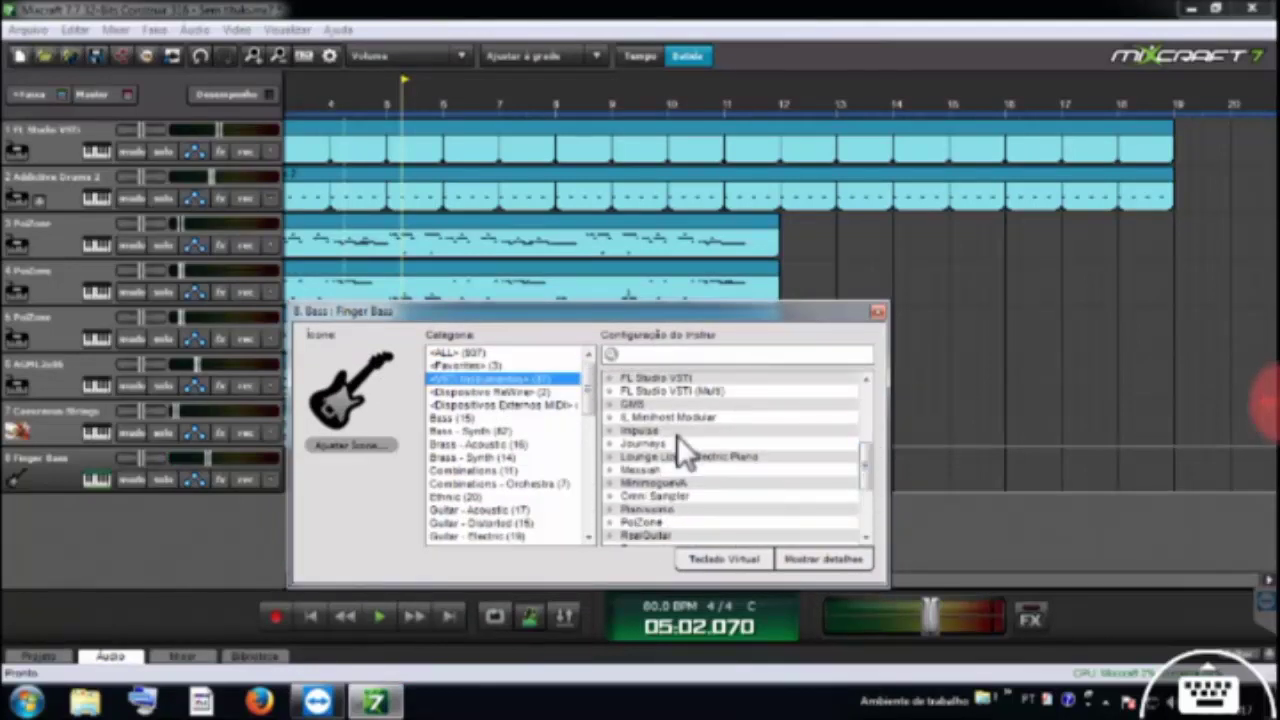
left_click(640, 405)
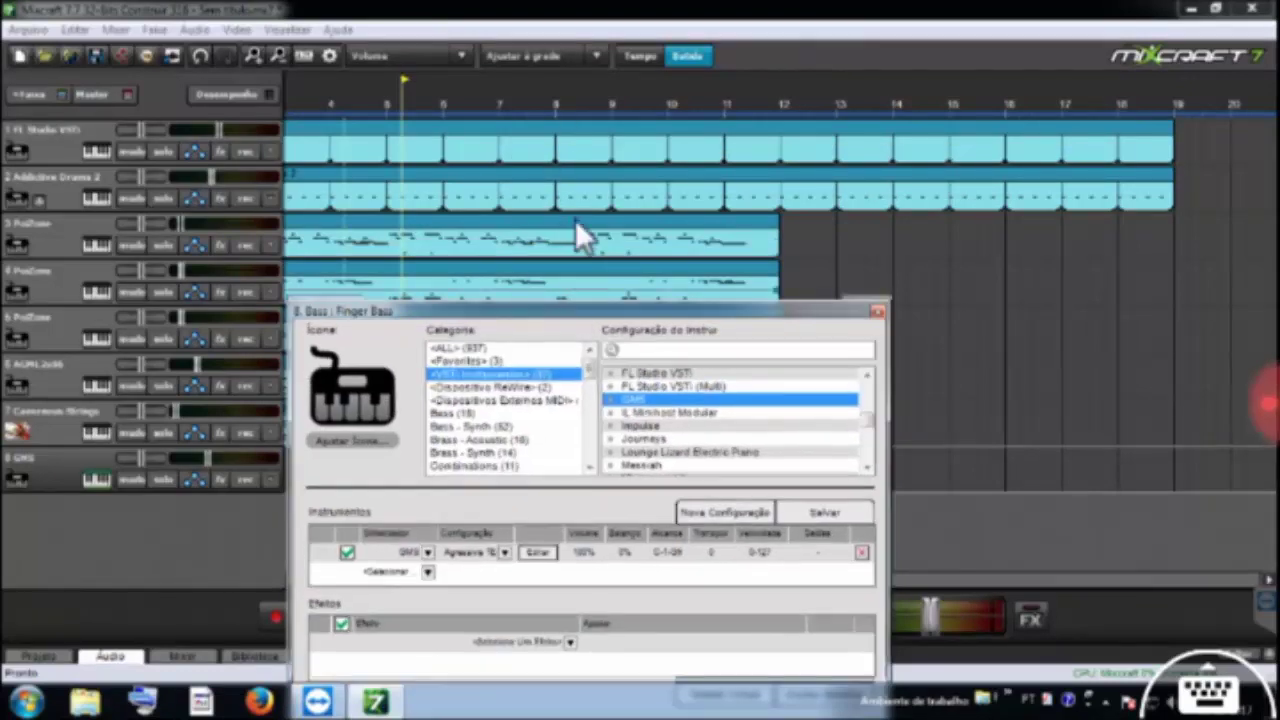
Load the Pure Bass program from the Basses bank in GMS and close the instrument windows
left_click(538, 443)
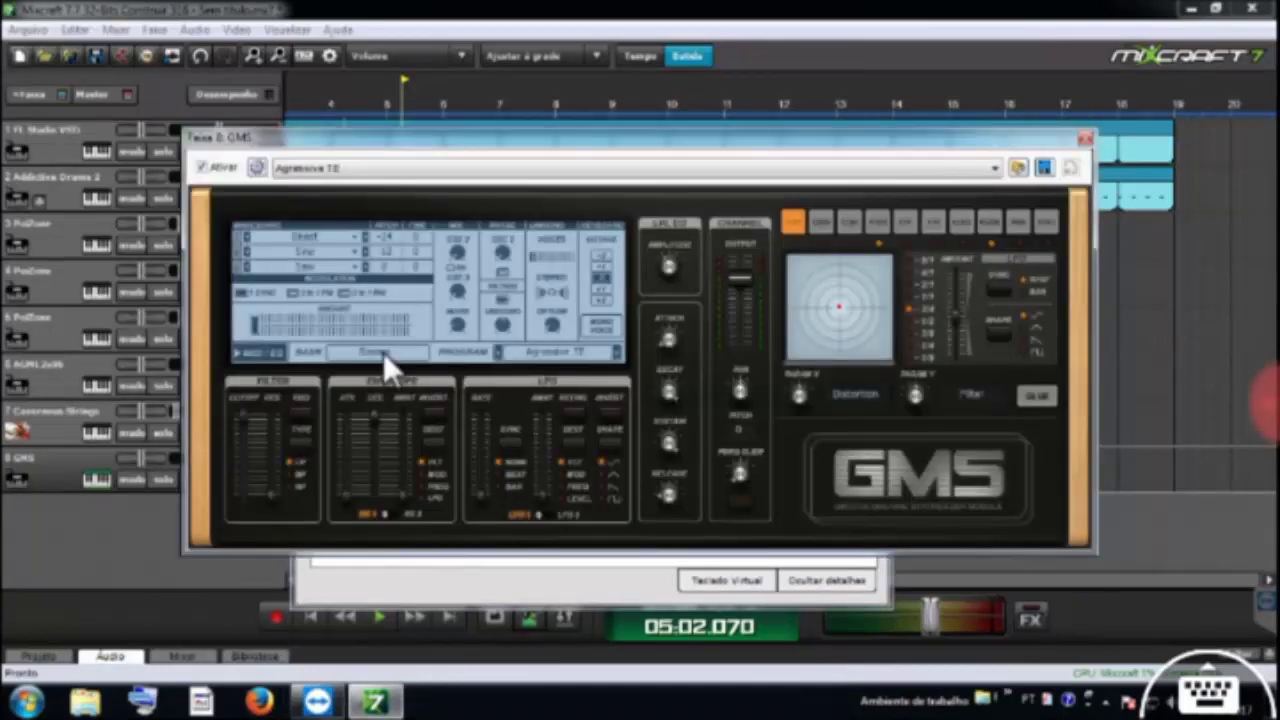
left_click(560, 352)
scroll(711, 375, "down", 9)
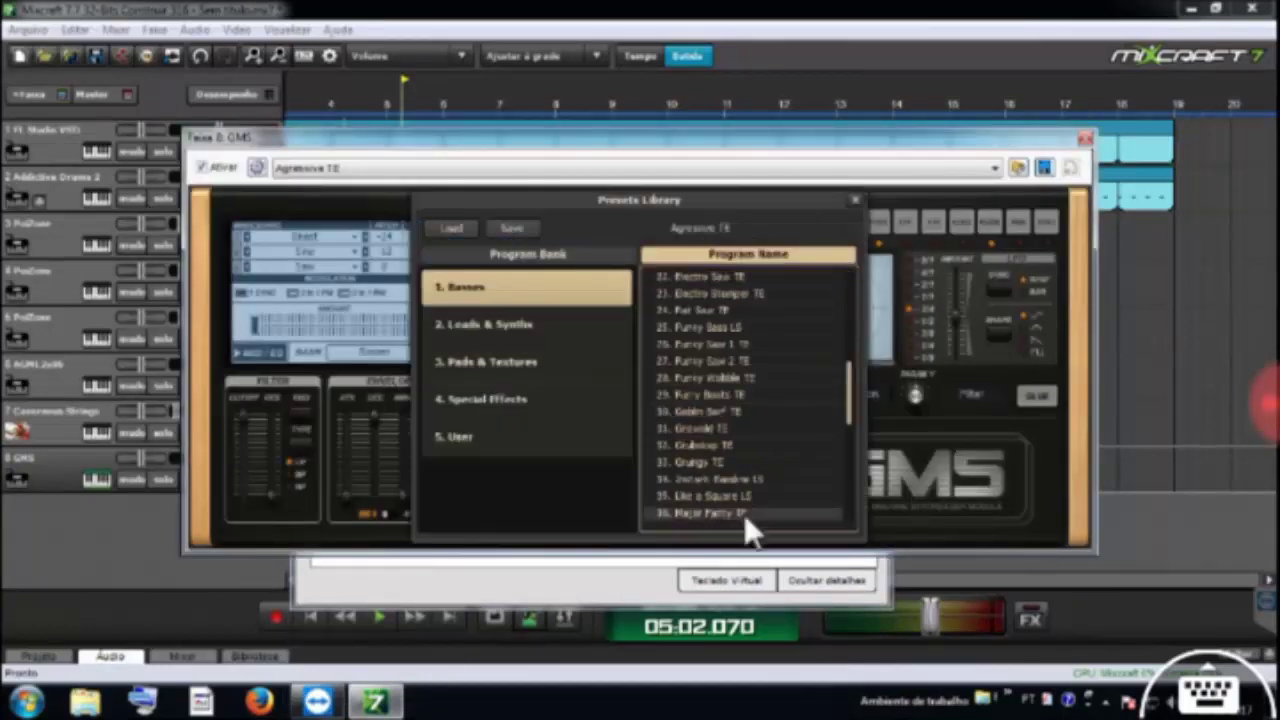
double_click(700, 497)
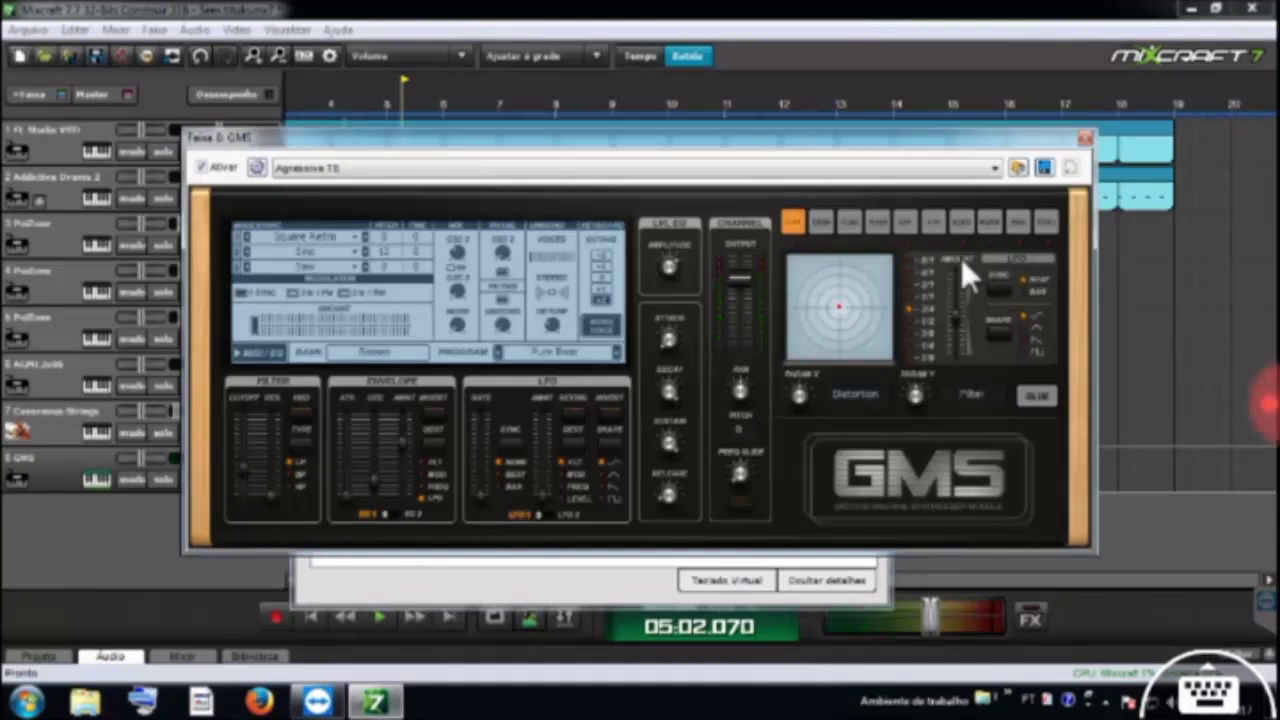
left_click(1085, 137)
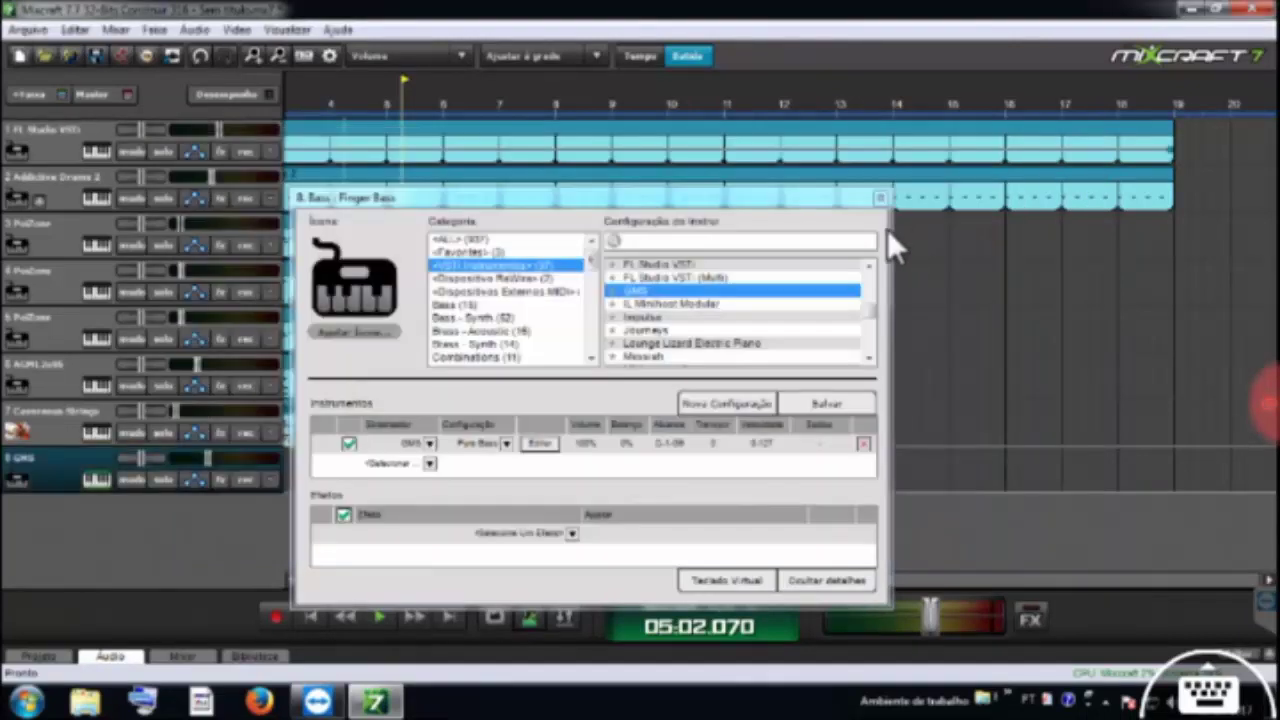
left_click(880, 198)
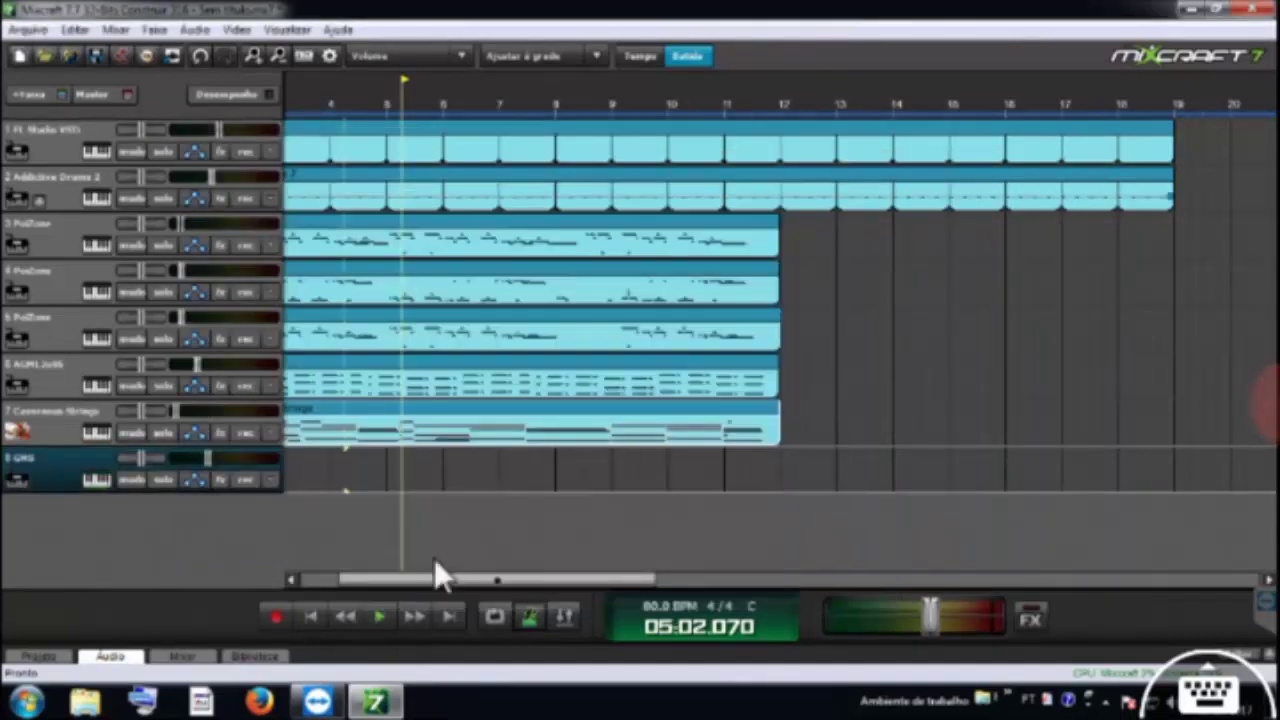
Lower the GMS track's volume slightly
left_click(342, 620)
mouse_move(206, 457)
left_click_drag(203, 459, 199, 463)
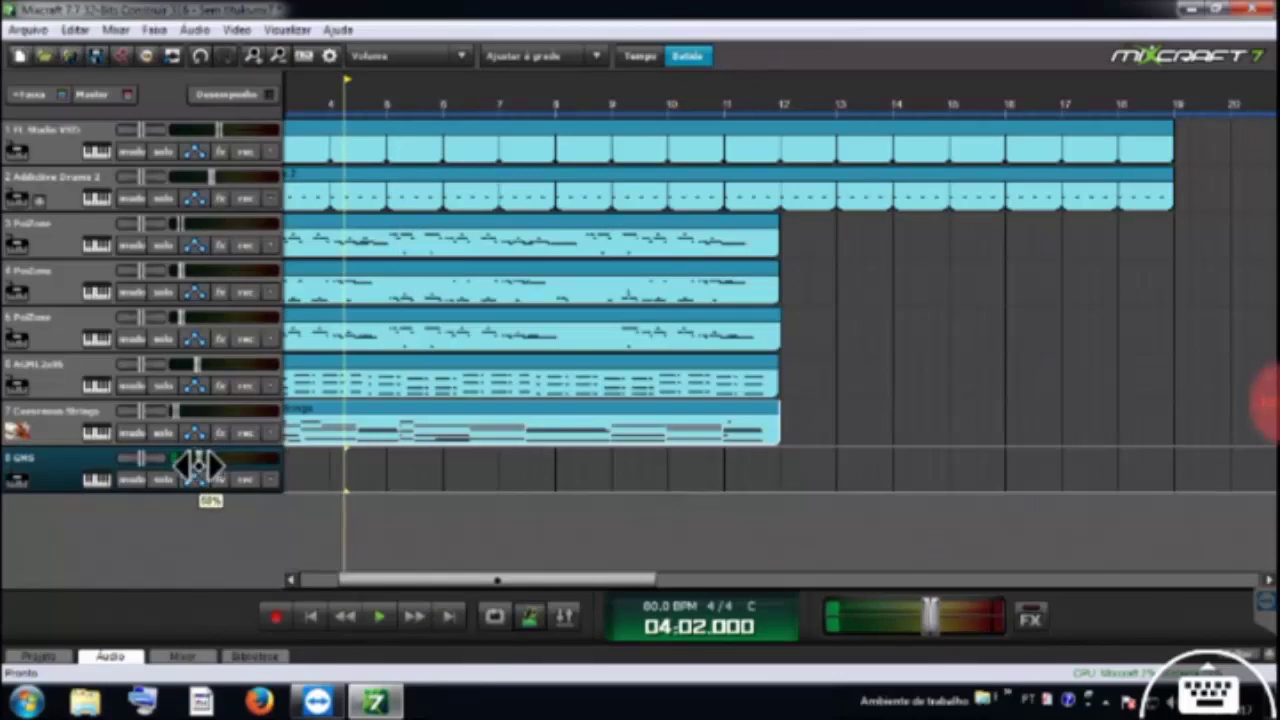
Record a bass part on the GMS track from the project start and trim the clip's end to bar 12
left_click(308, 616)
left_click(308, 616)
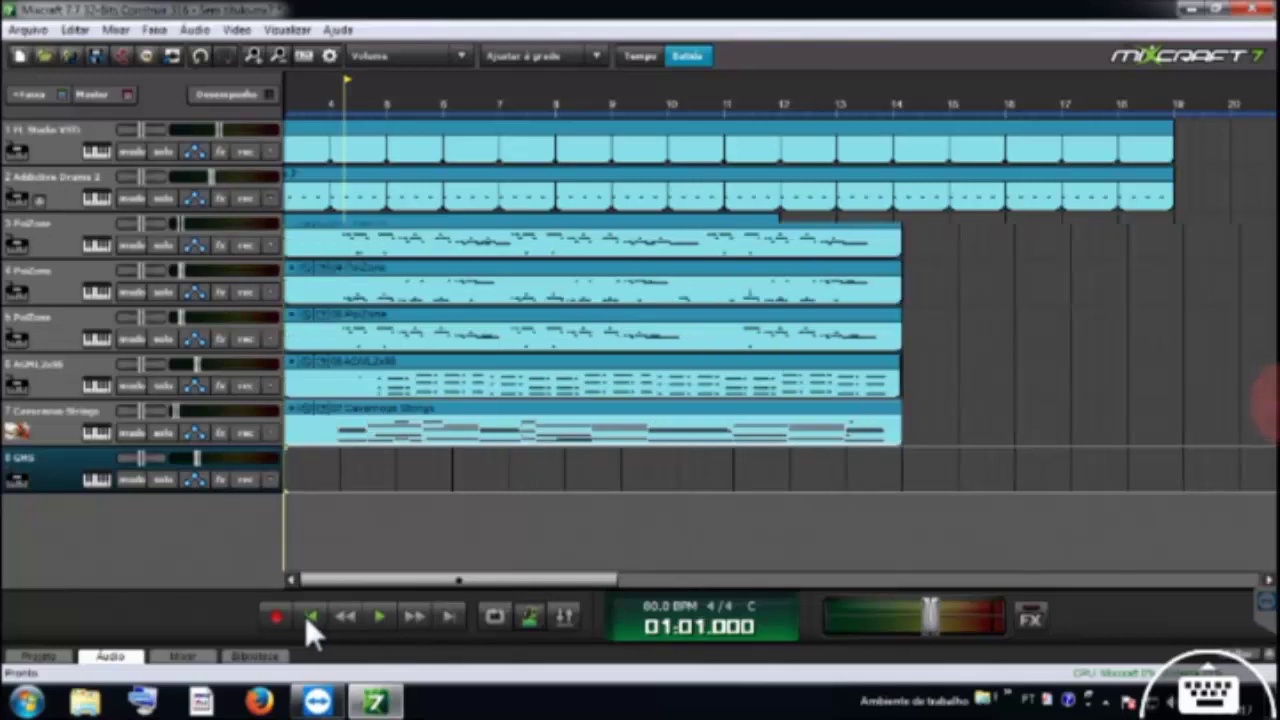
left_click(282, 617)
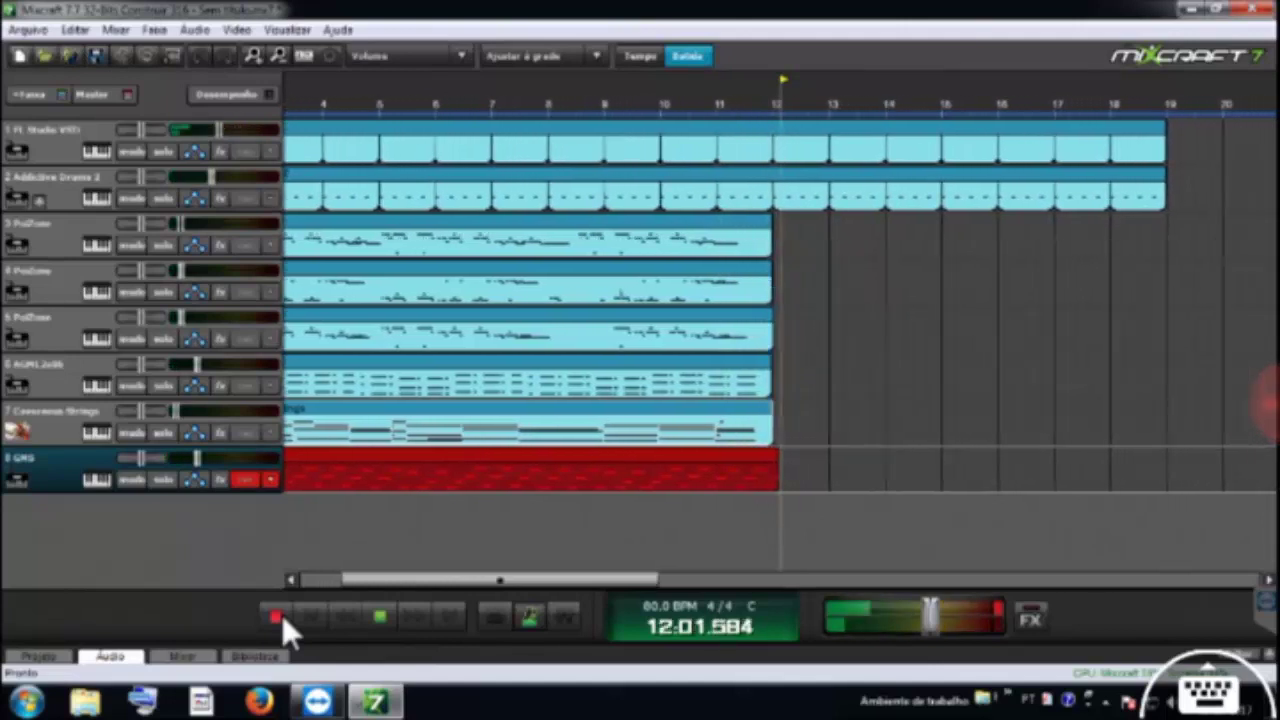
key("space")
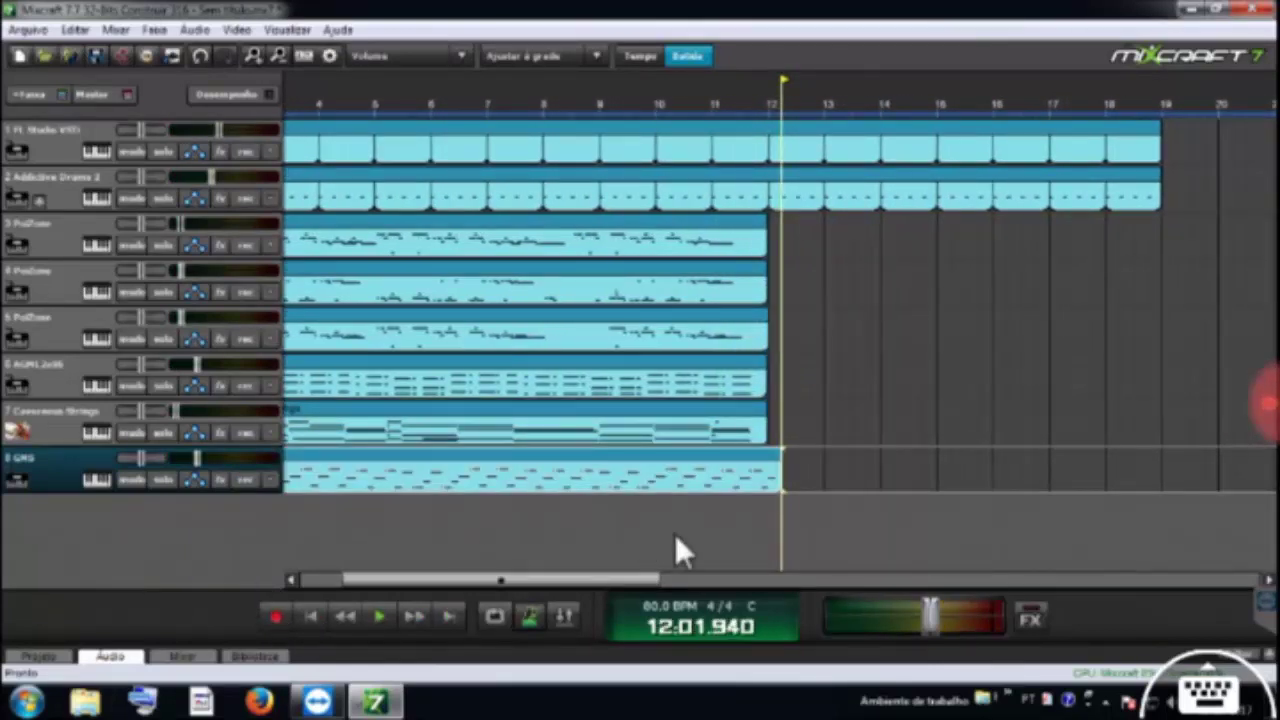
left_click_drag(778, 487, 758, 487)
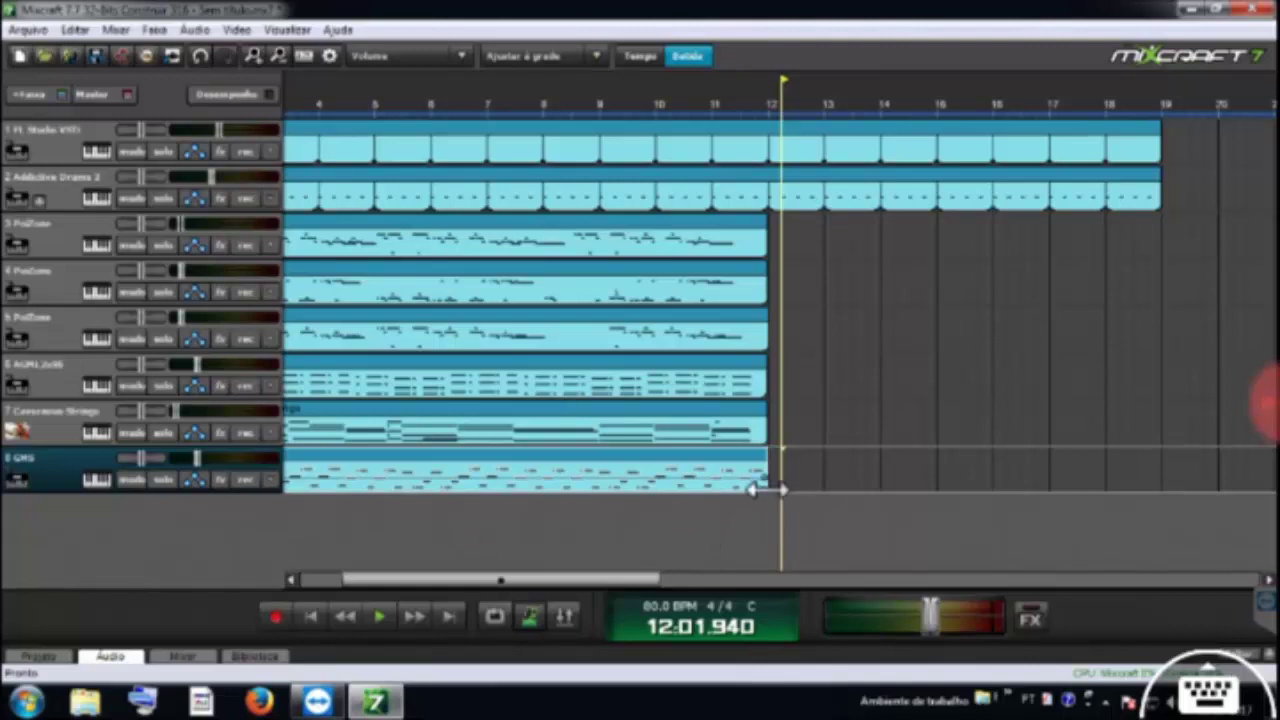
Insert an Acoustic Piano virtual instrument track above AGML2x86, turn its volume down and arm it
right_click(56, 375)
mouse_move(352, 60)
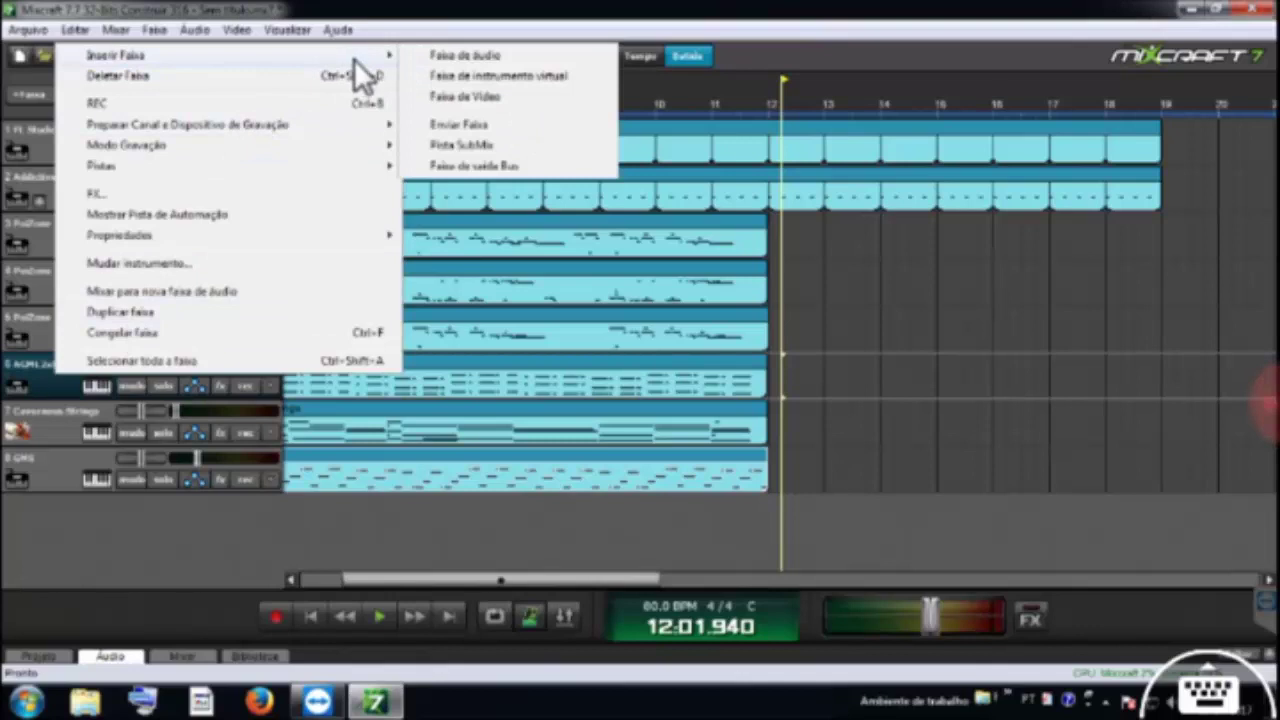
left_click(478, 78)
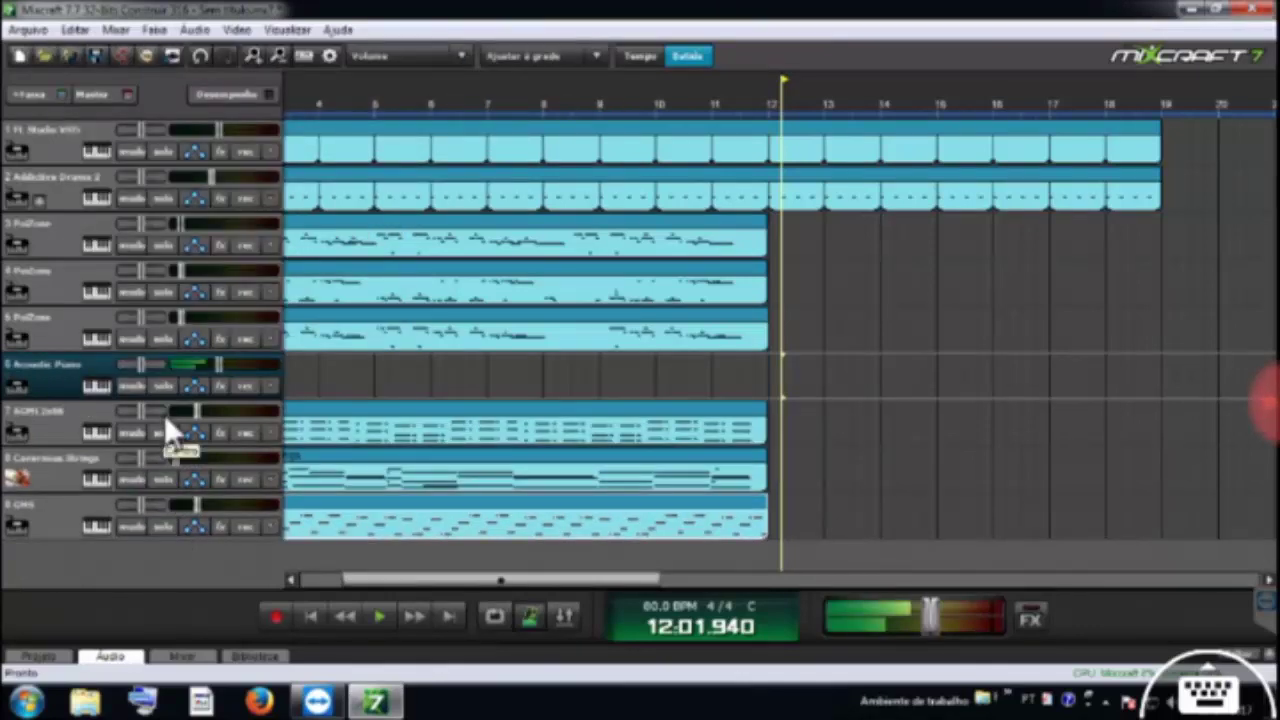
left_click_drag(220, 363, 184, 395)
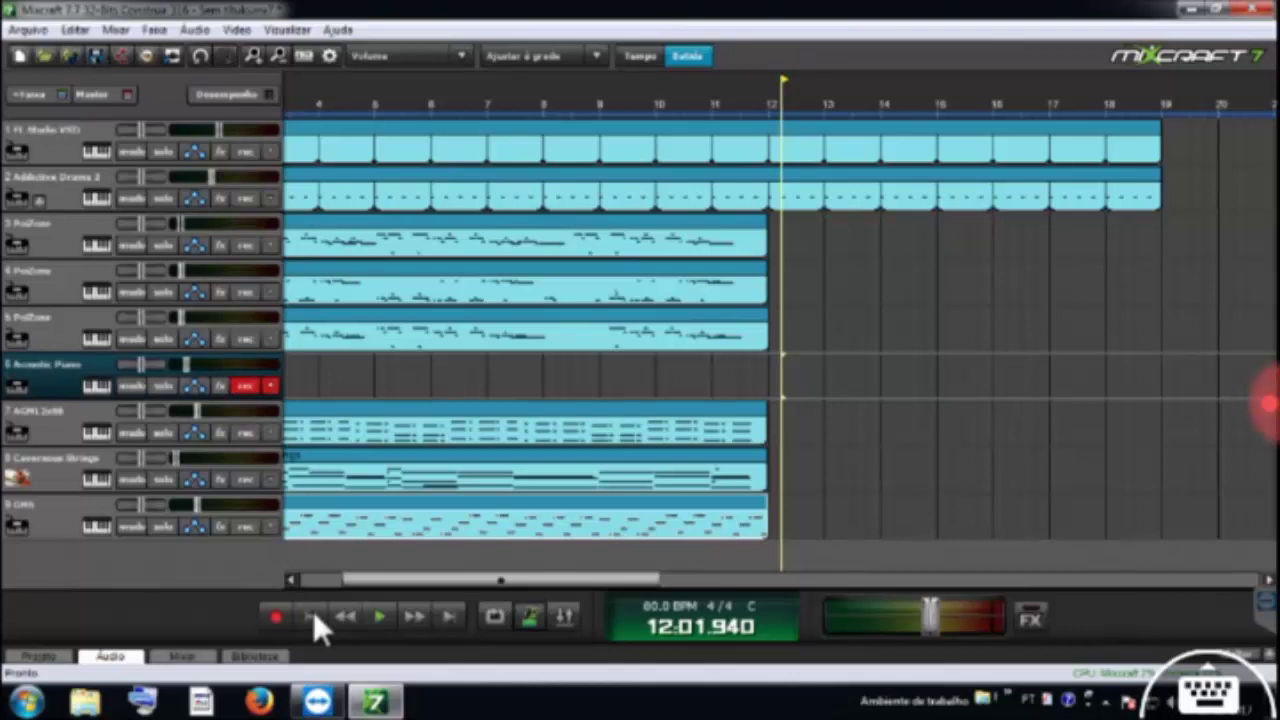
Record an Acoustic Piano part, trimmed to end at bar 12, and raise the track's volume
left_click(277, 614)
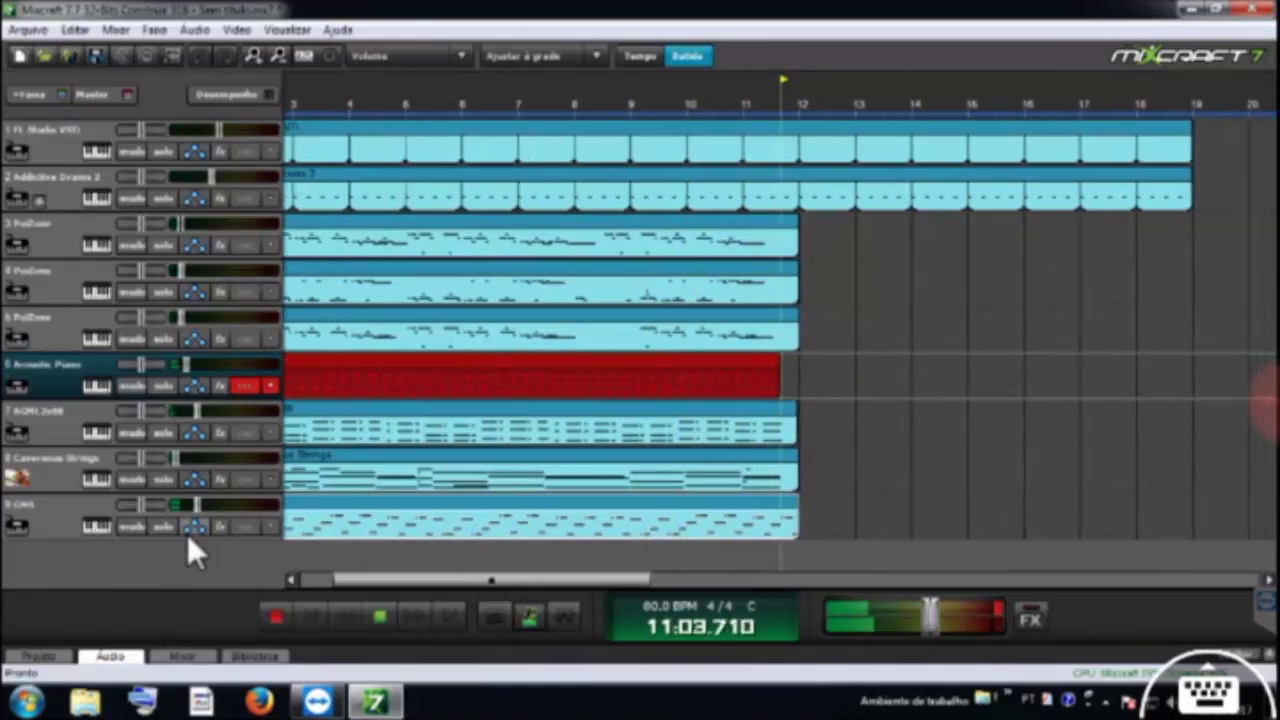
key("space")
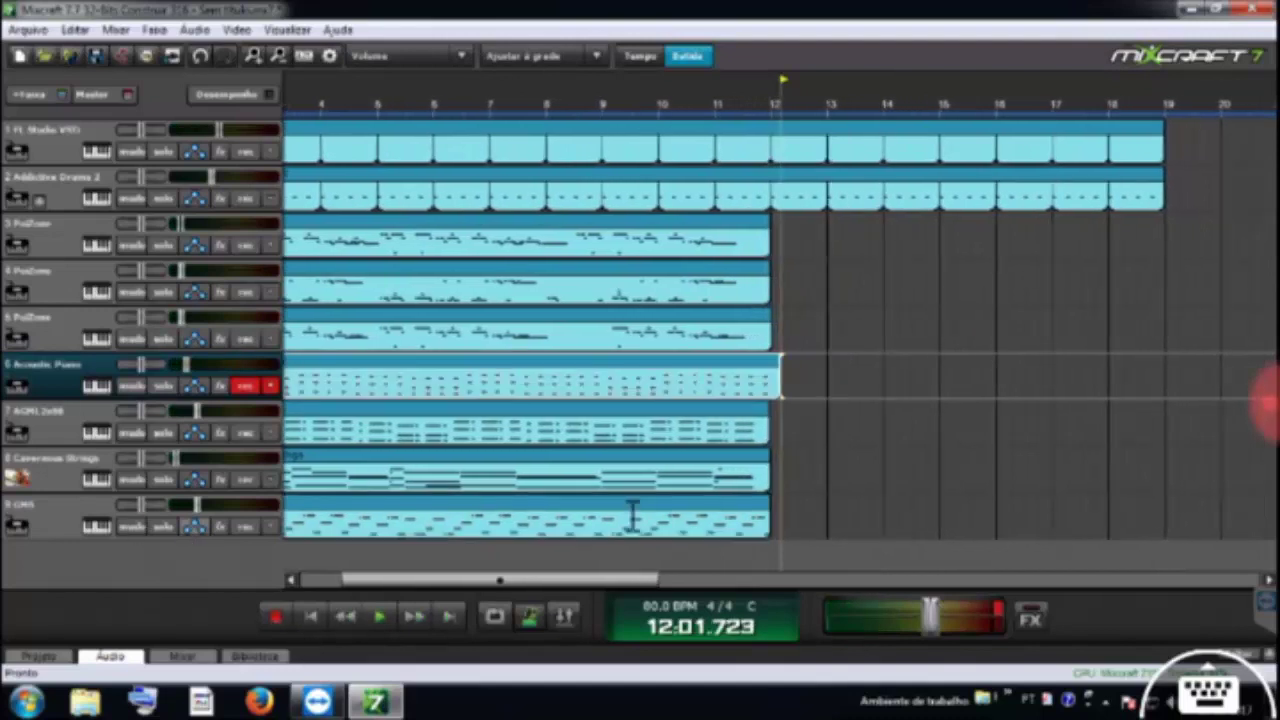
left_click_drag(776, 398, 750, 396)
left_click_drag(186, 372, 220, 366)
left_click(311, 620)
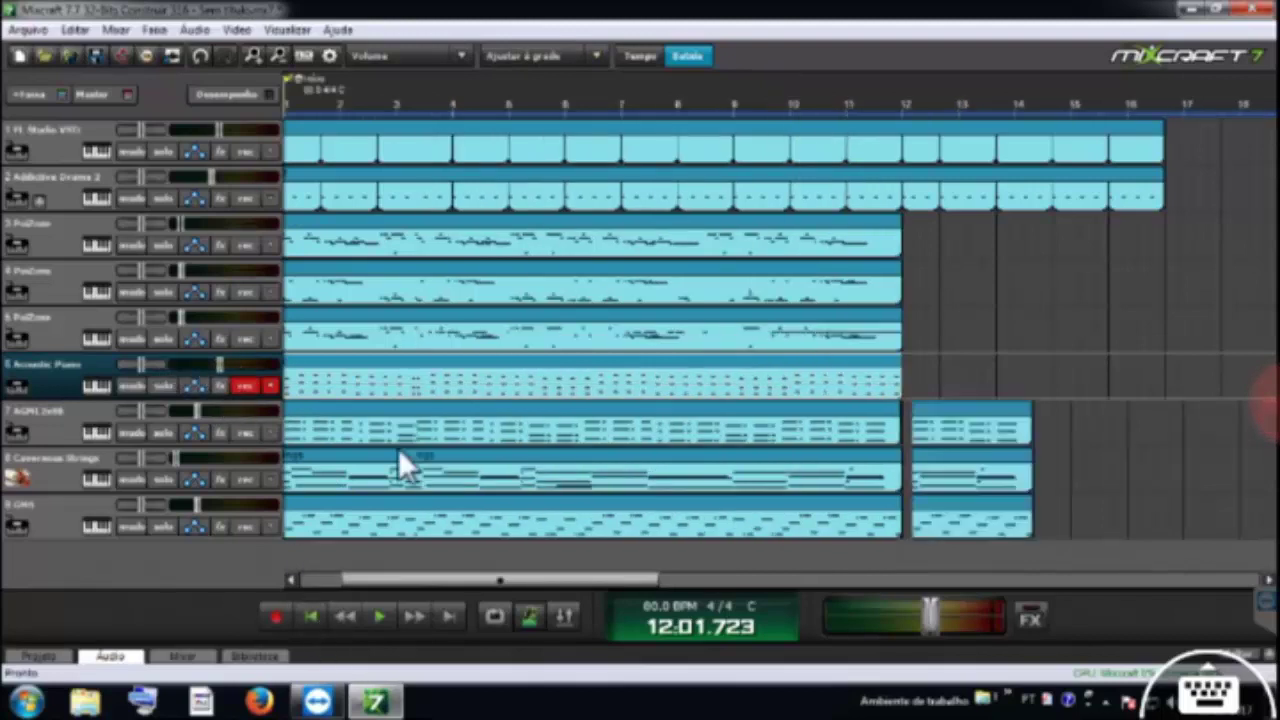
Open the Acoustic Piano clip in the piano roll, select all its notes and set the play position to bar 2, beat 3
left_click(442, 363)
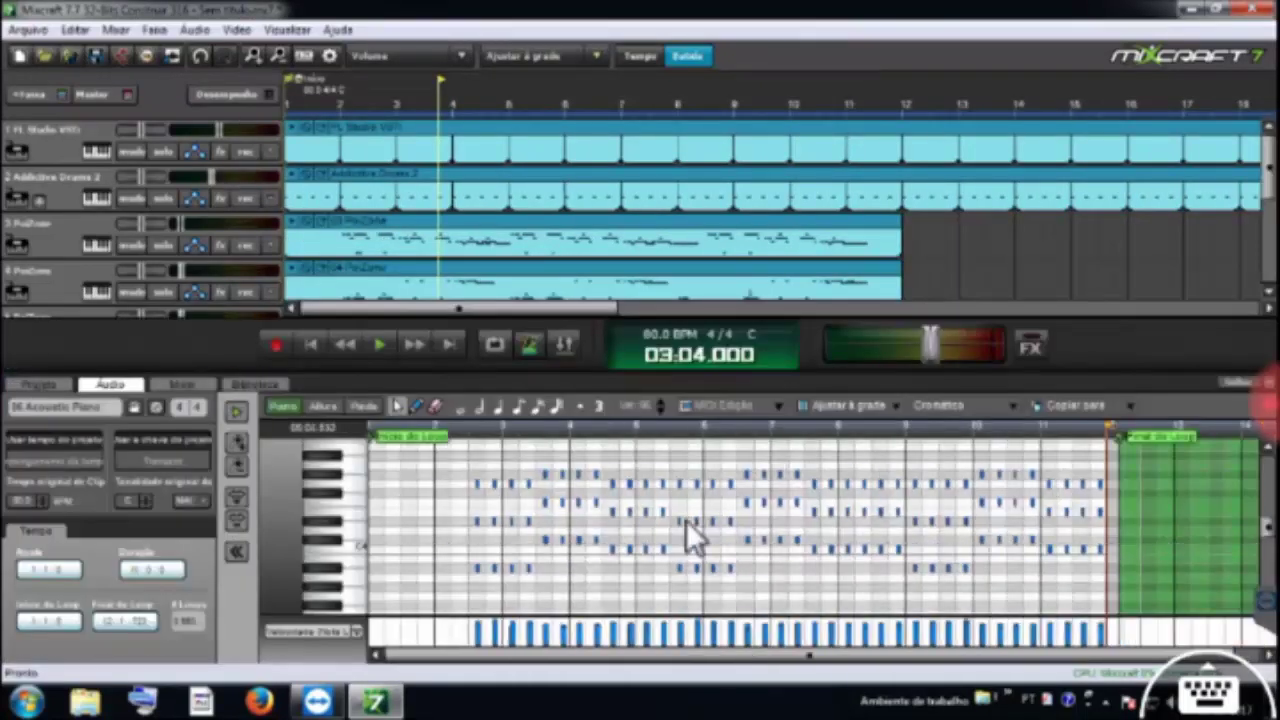
key("ctrl+a")
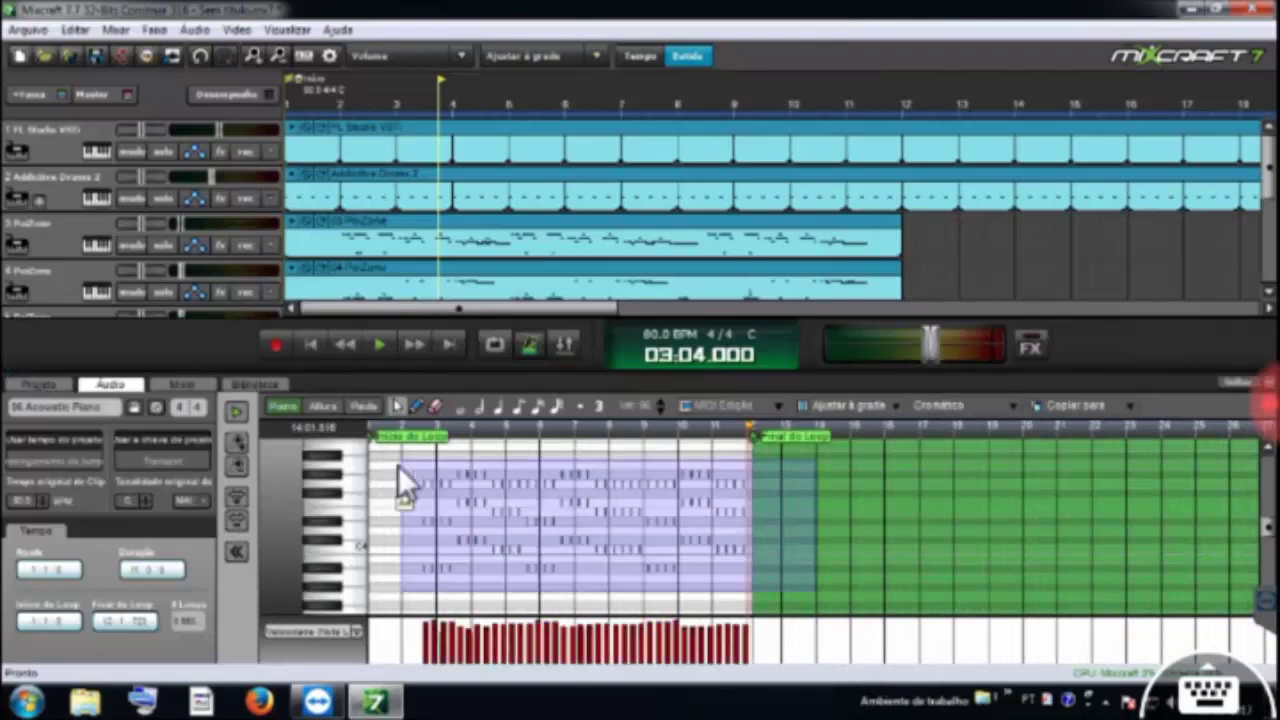
scroll(454, 462, "up", 2)
scroll(456, 472, "up", 1)
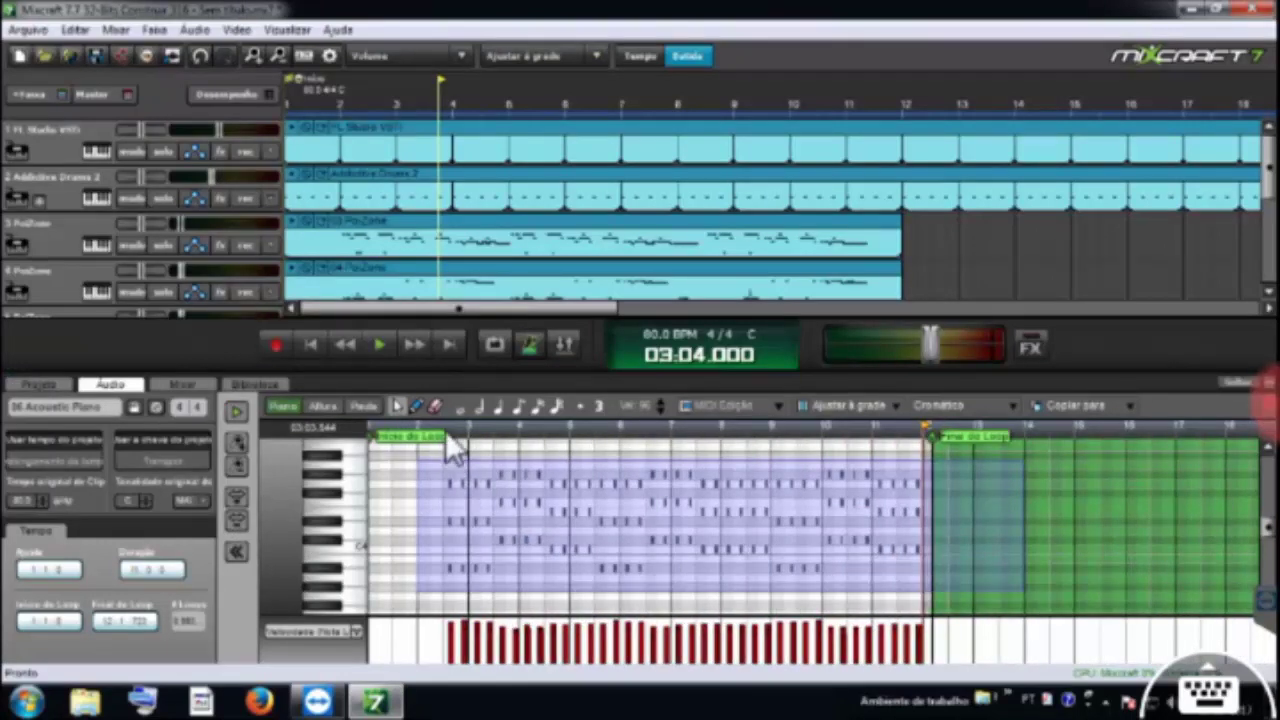
left_click(437, 425)
scroll(436, 423, "up", 4)
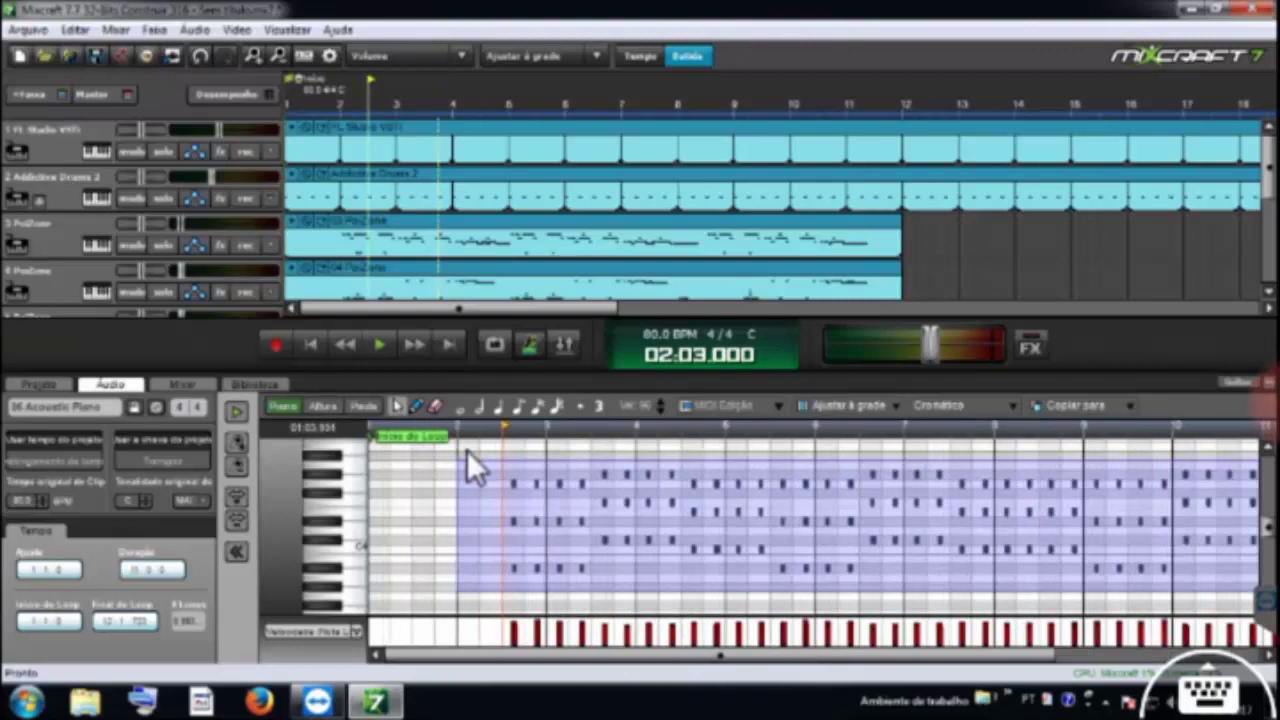
scroll(547, 530, "up", 2)
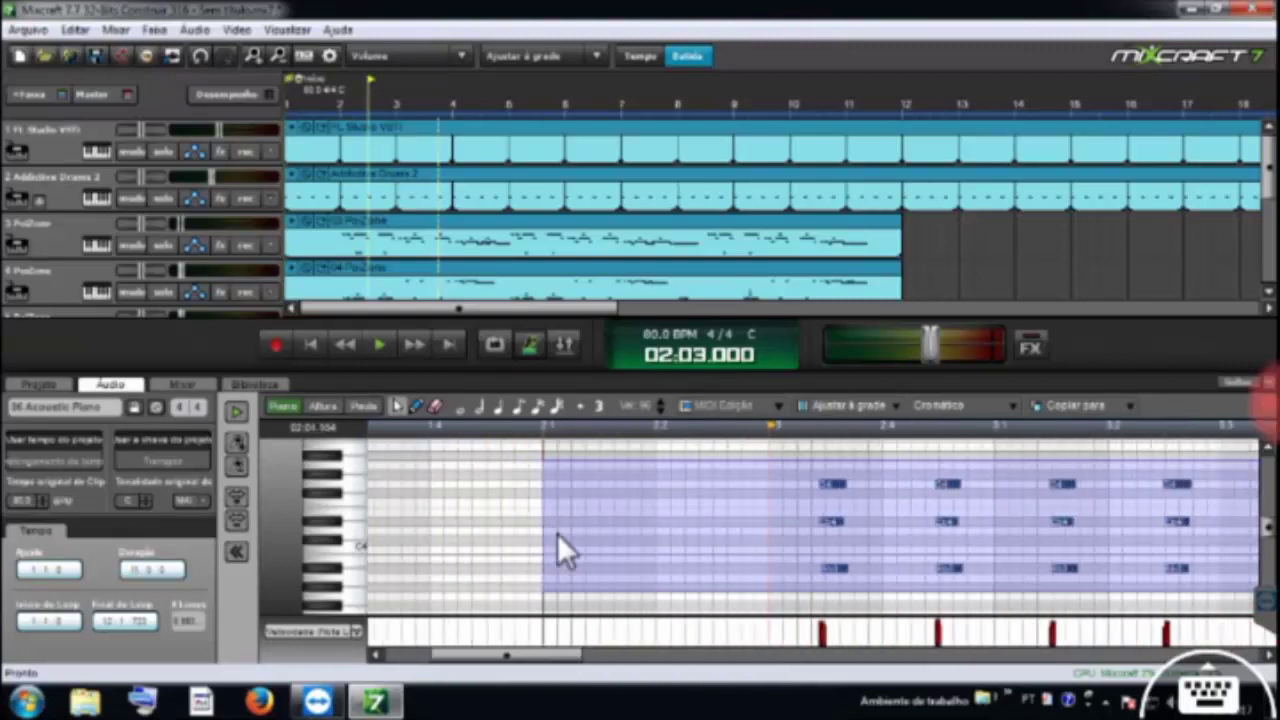
Move the first chord's lowest note earlier to line up with its other two notes and play the passage
left_click(824, 570)
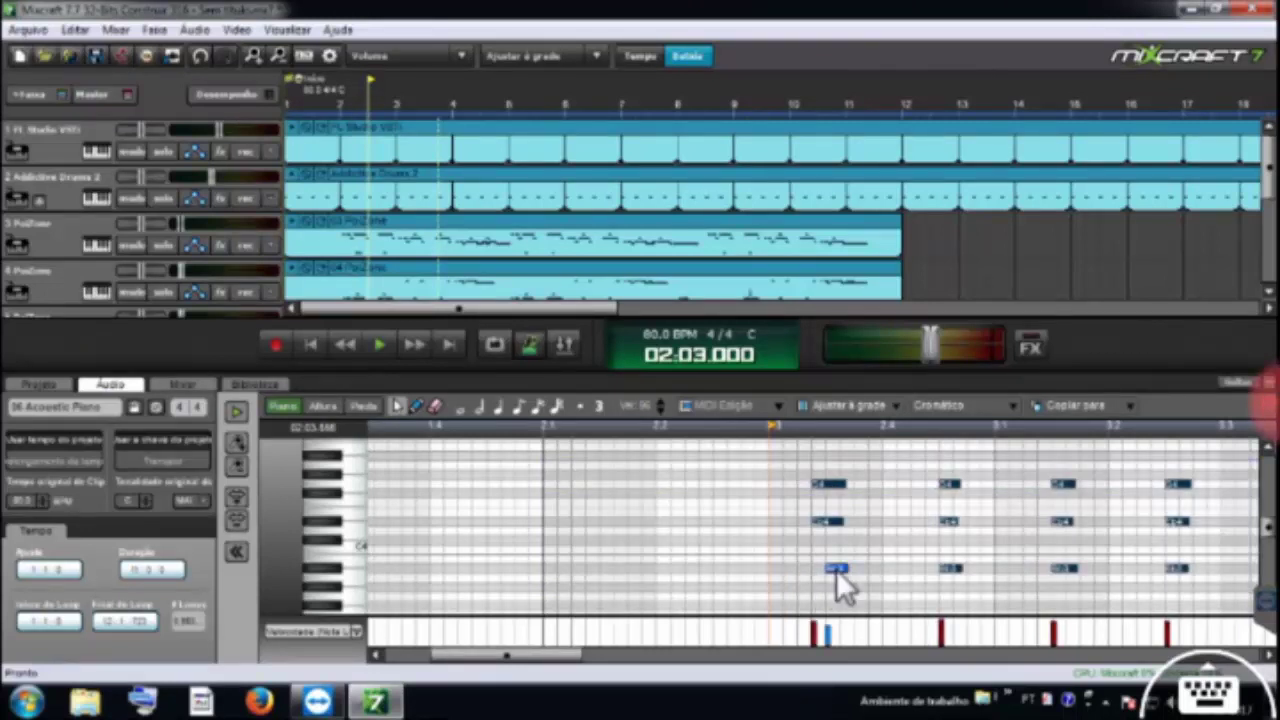
left_click_drag(836, 569, 824, 570)
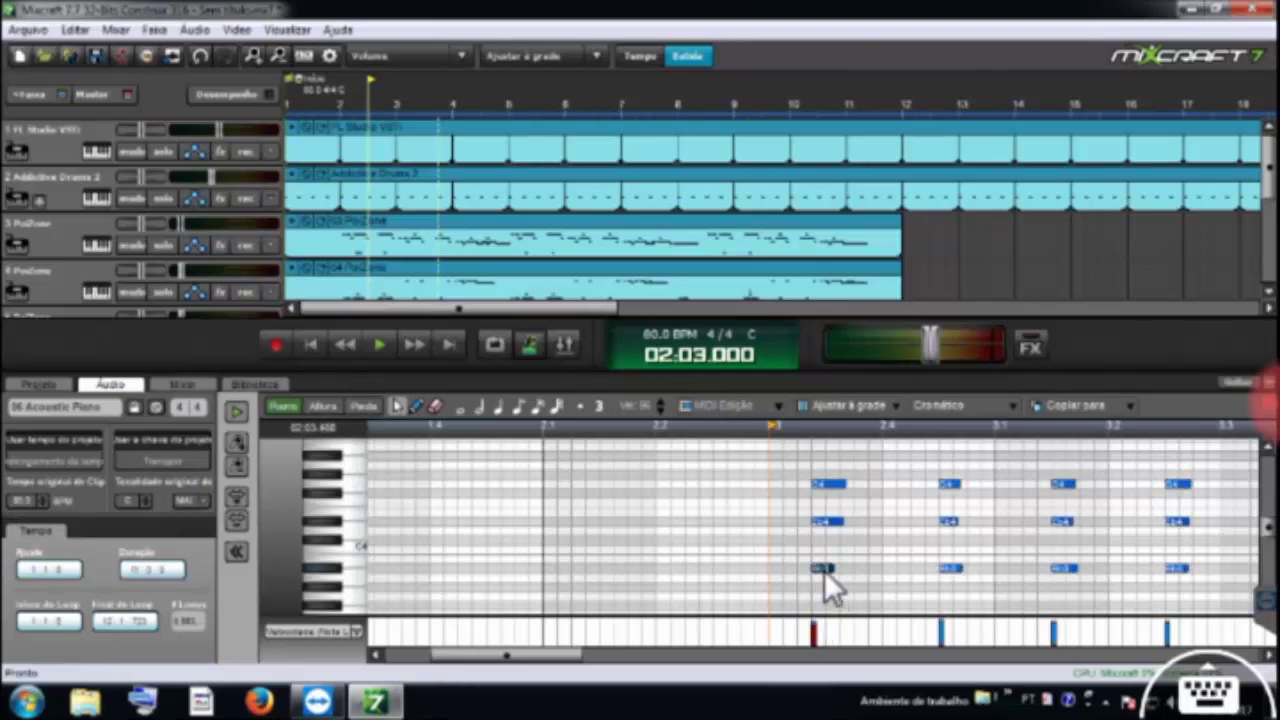
key("space")
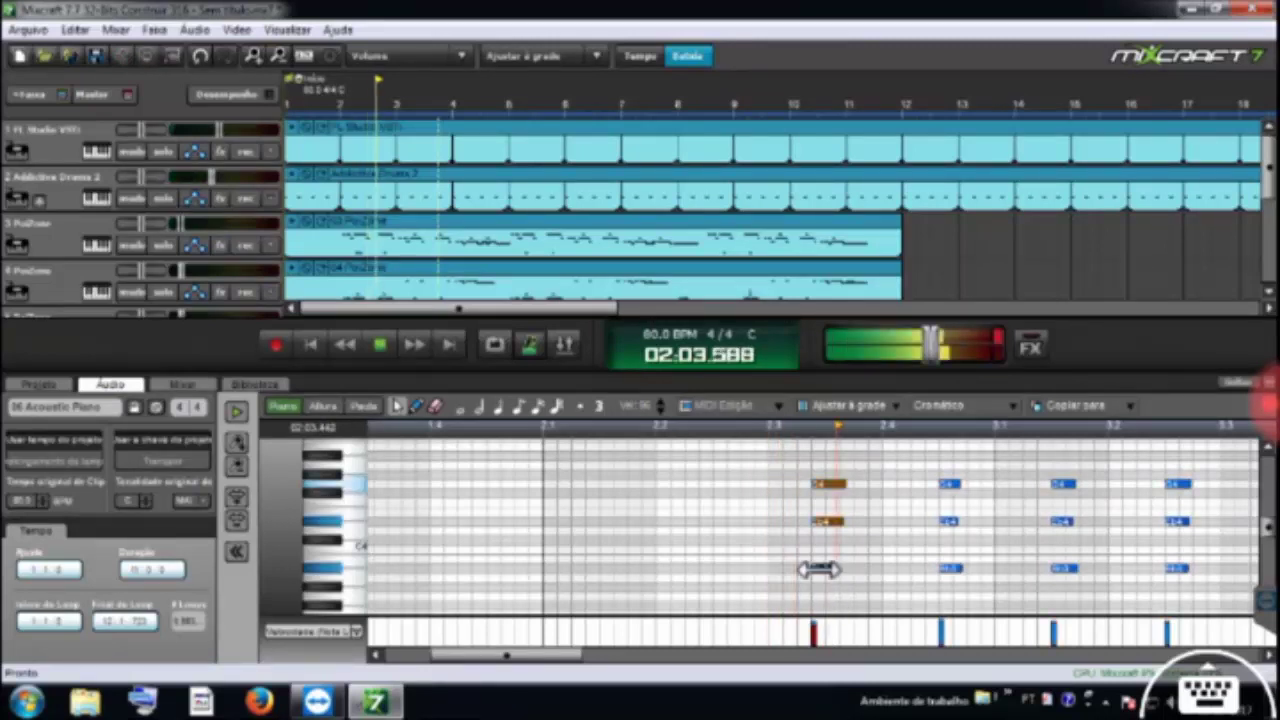
key("space")
Move the first piano chord's three notes slightly later, lengthen its lowest note and play from bar 2, beat 2
left_click_drag(823, 570, 837, 571)
left_click_drag(822, 521, 848, 485)
left_click(837, 572)
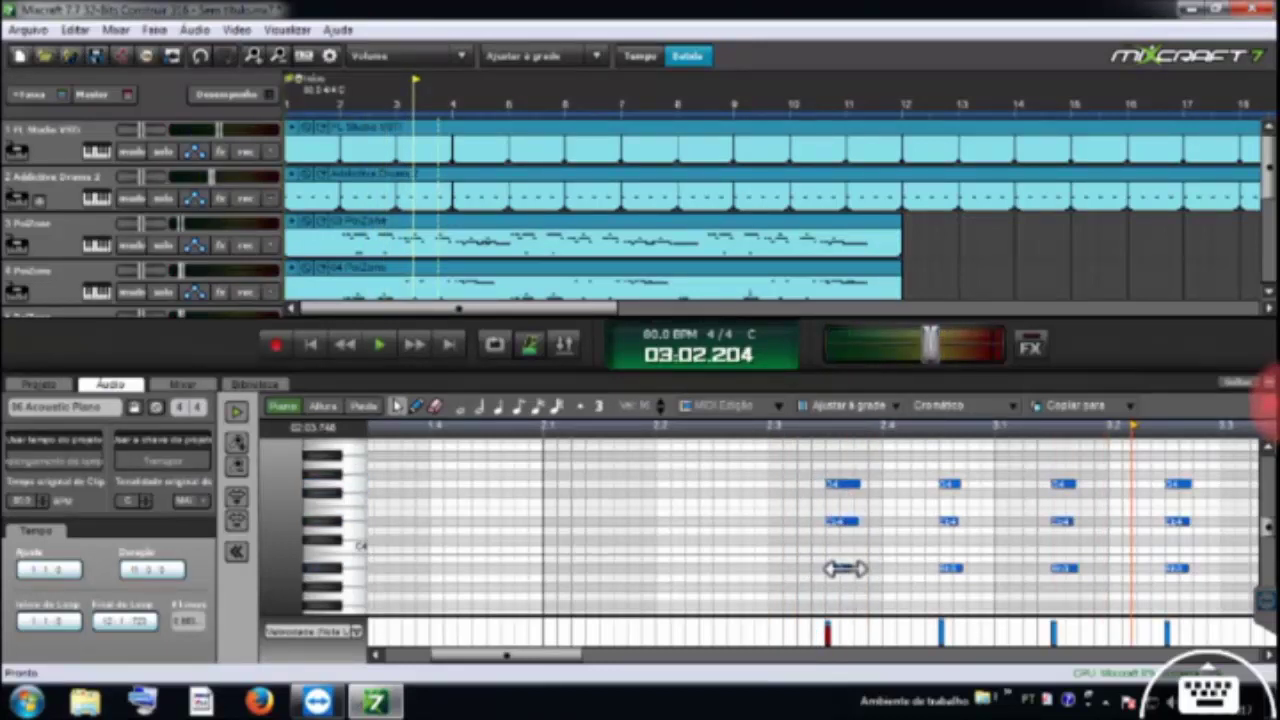
left_click(711, 431)
key("space")
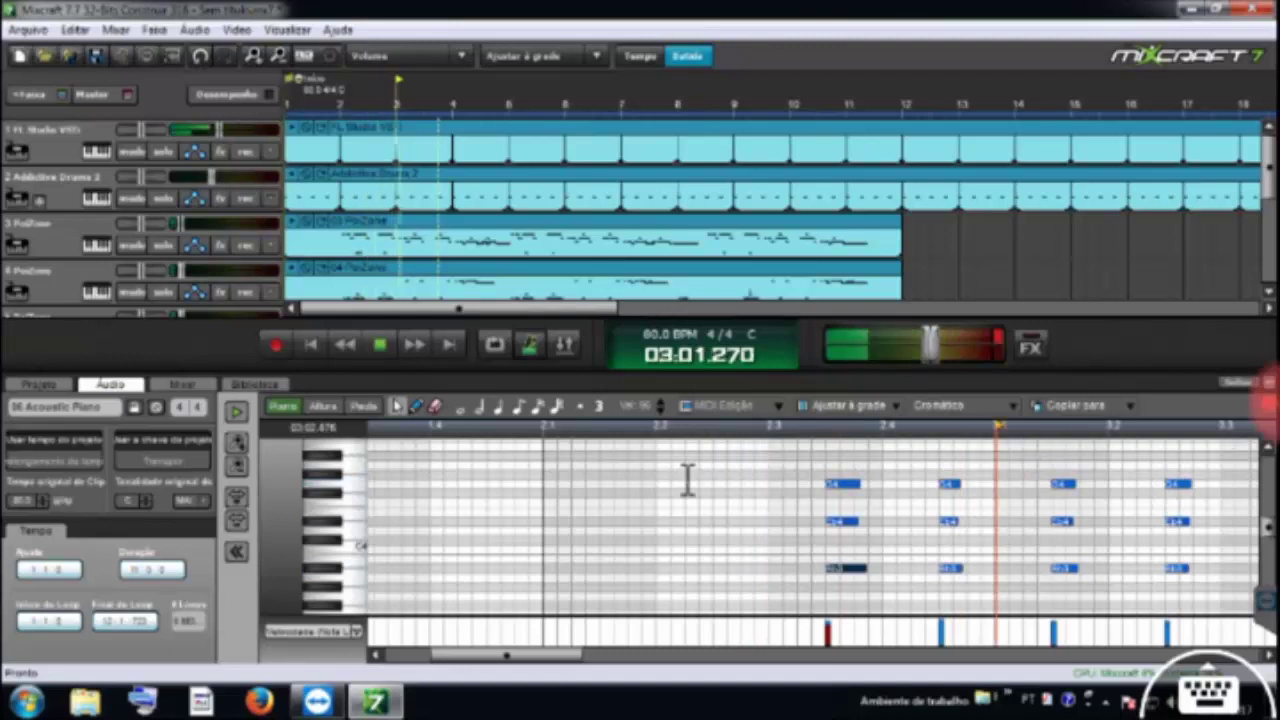
Collapse the clip editor, lower the Acoustic Piano track's volume and adjust the AGML2x86 guitar track's volume
left_click(186, 405)
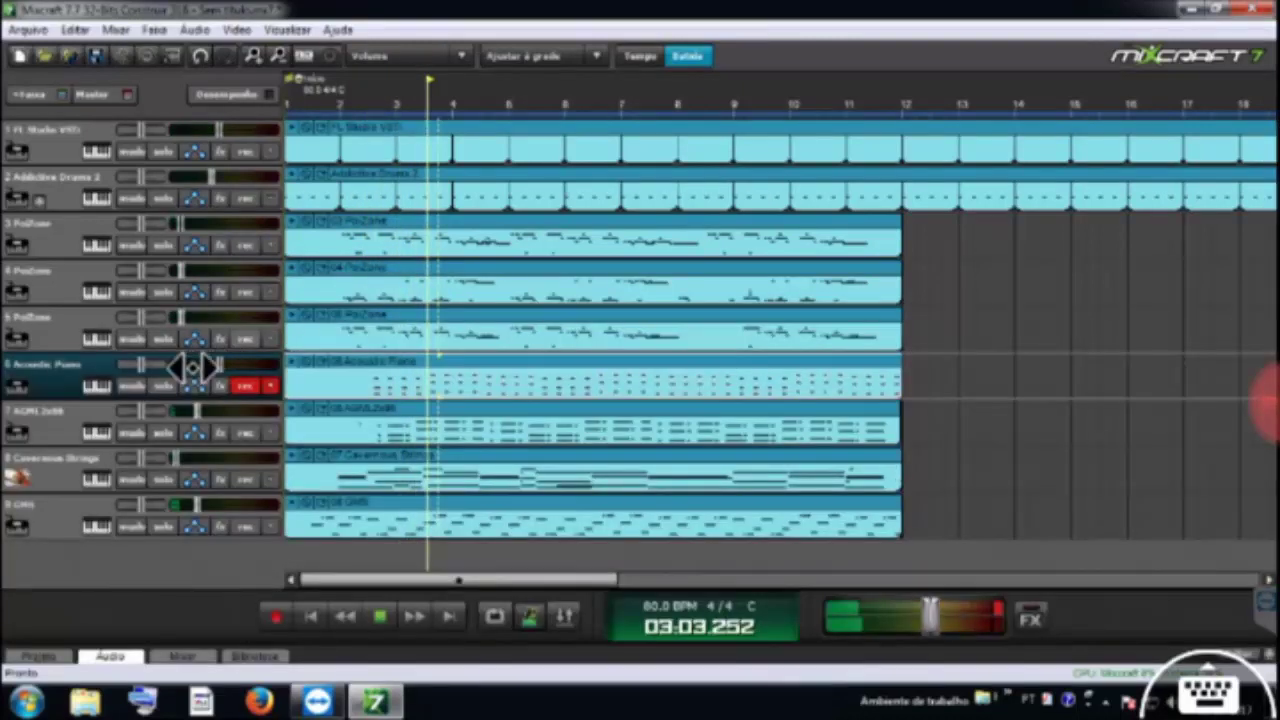
mouse_move(188, 368)
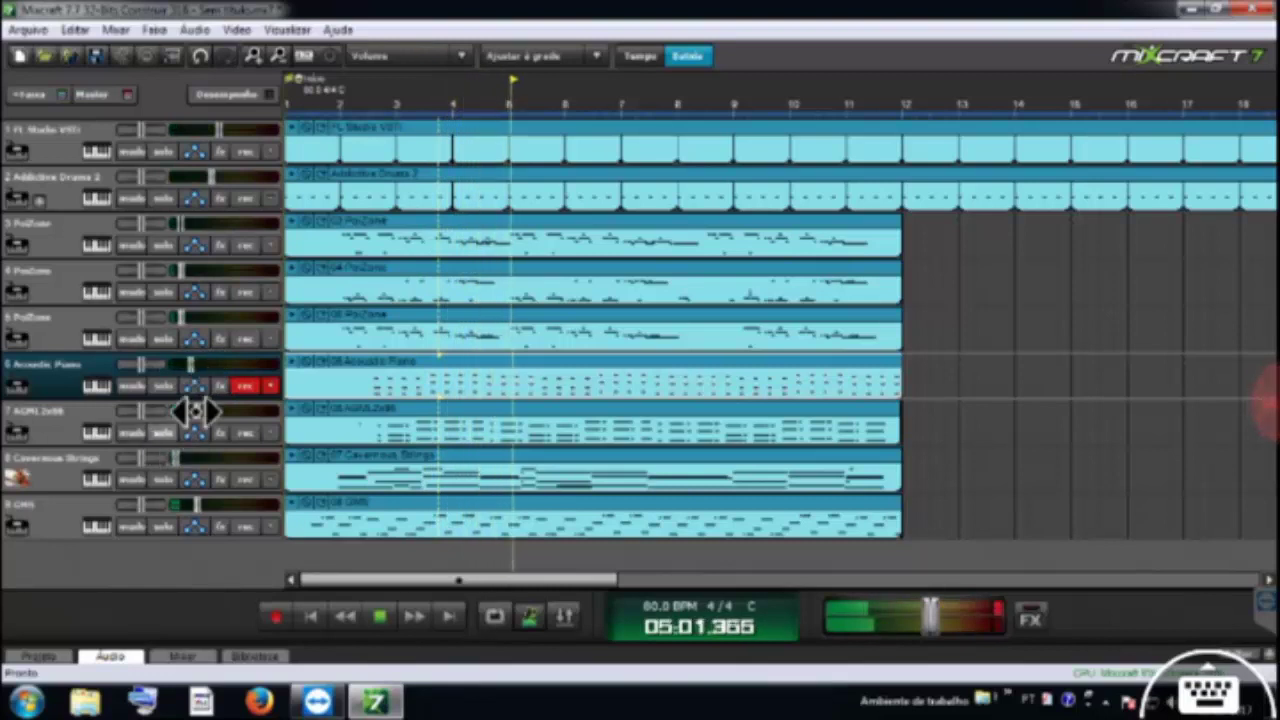
left_click(195, 410)
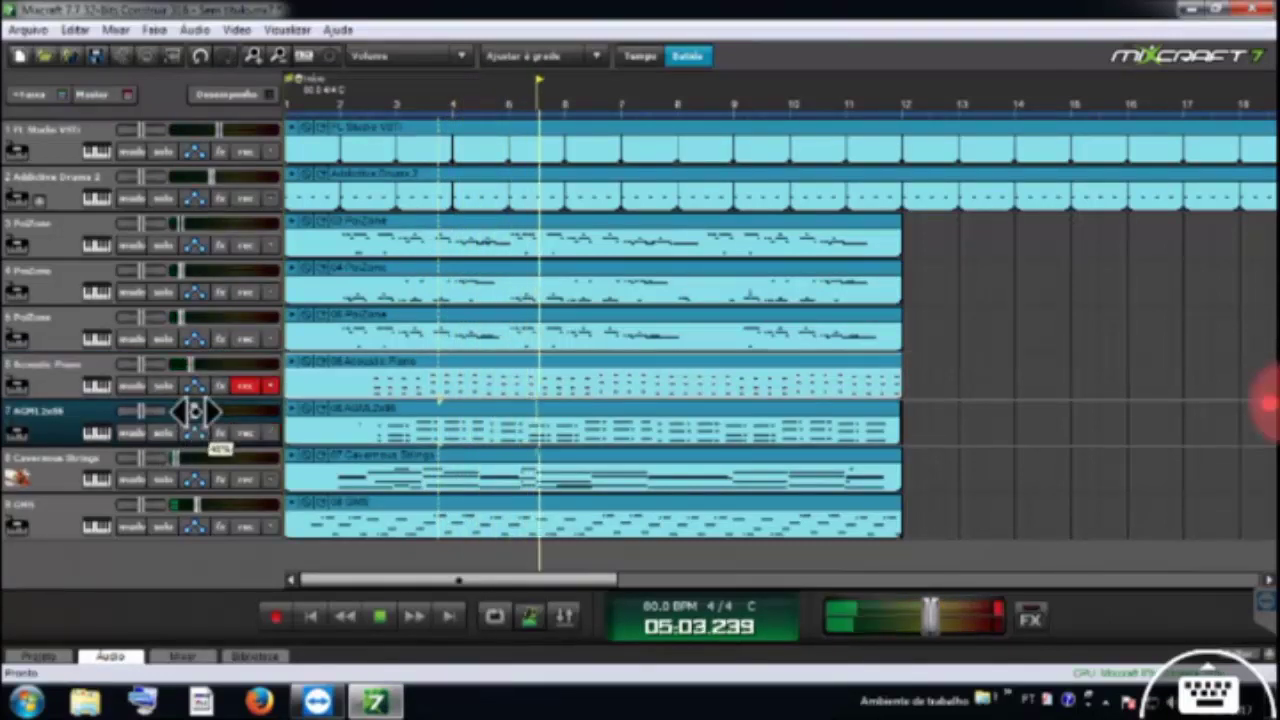
Audition the AGML2x86 track in solo with its Ample Guitar instrument open, and raise the track's volume slightly
left_click(162, 432)
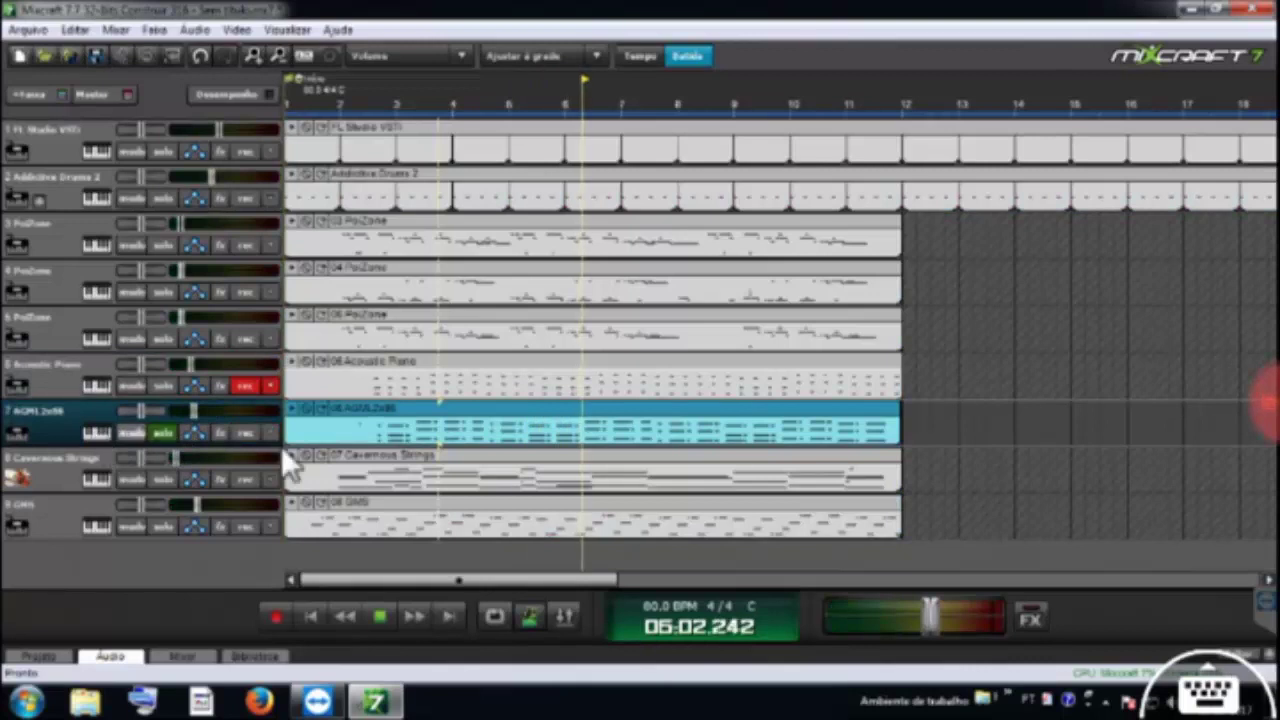
double_click(515, 420)
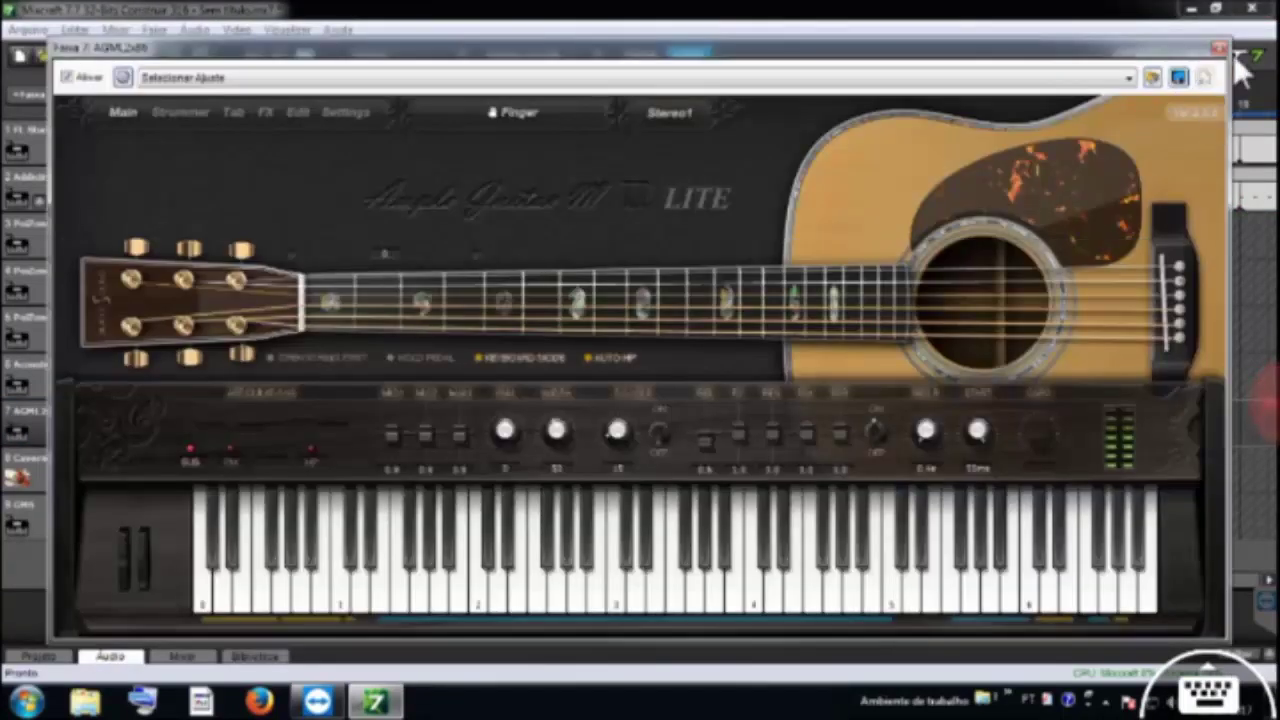
left_click(1218, 48)
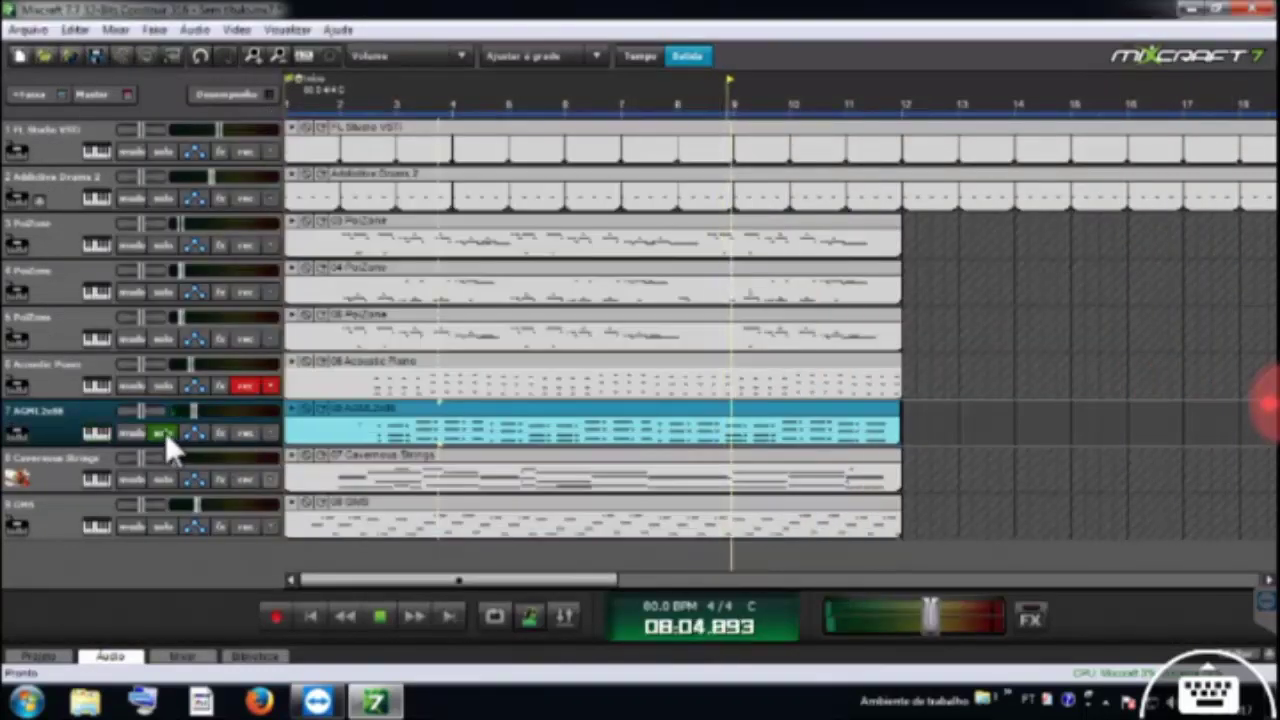
left_click(165, 430)
mouse_move(197, 406)
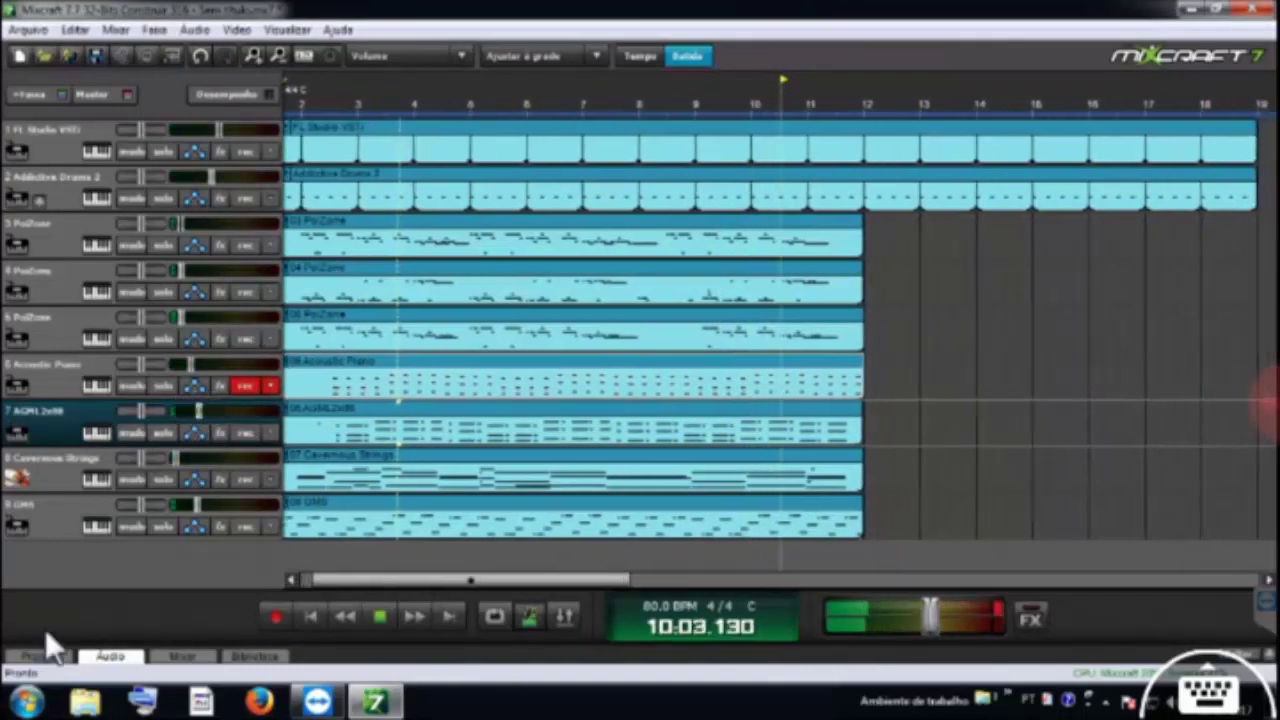
Play the project from the start to the end of bar 11, checking the levels of all tracks in the mixer
left_click(311, 616)
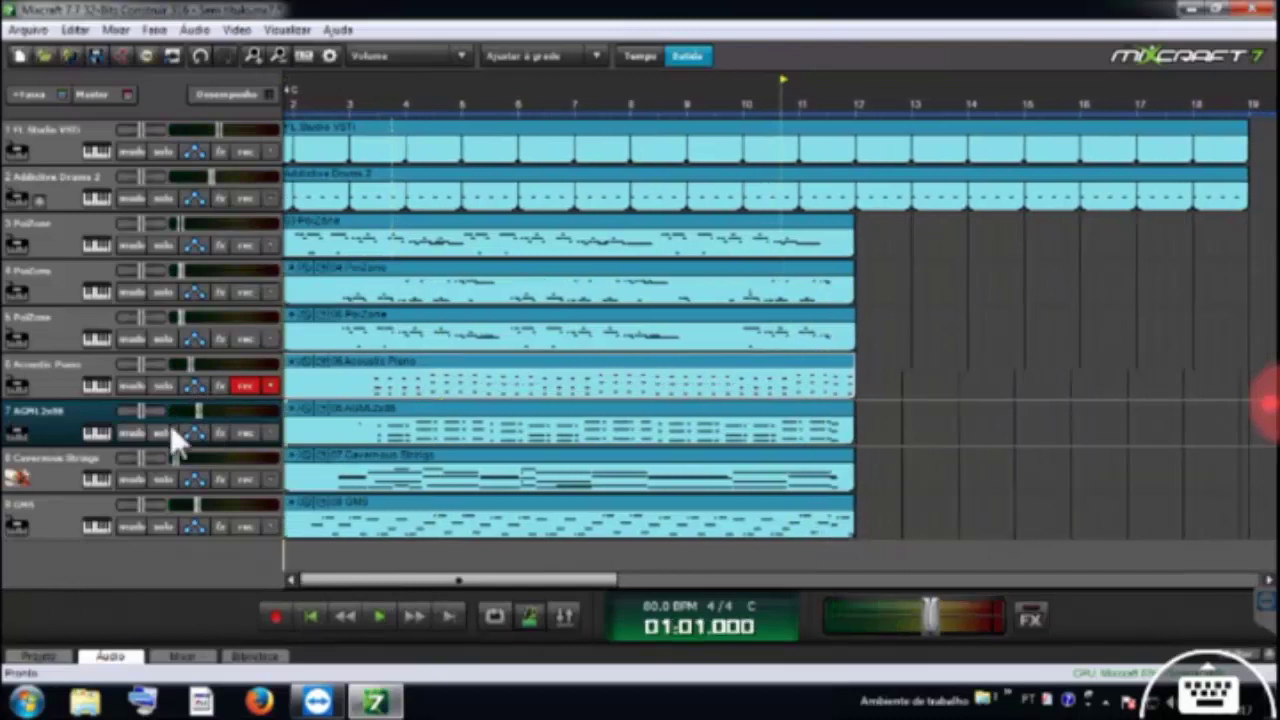
key("space")
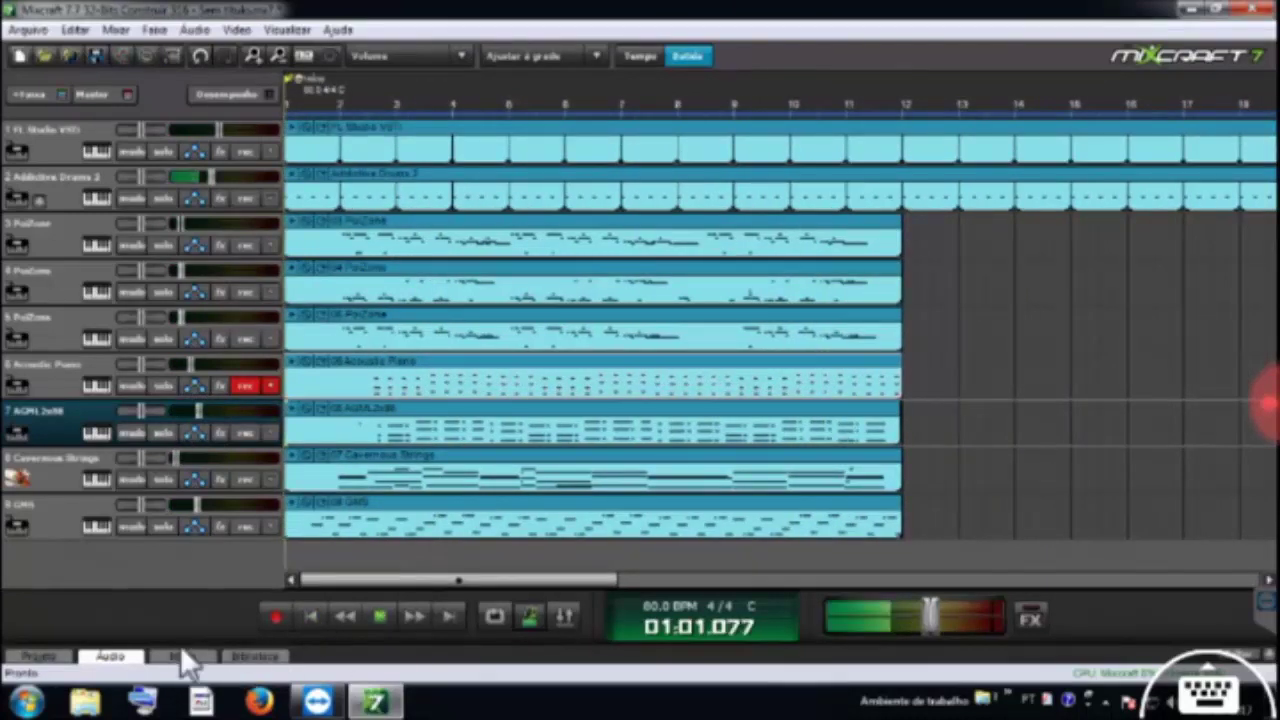
left_click(183, 656)
scroll(400, 650, "right", 1)
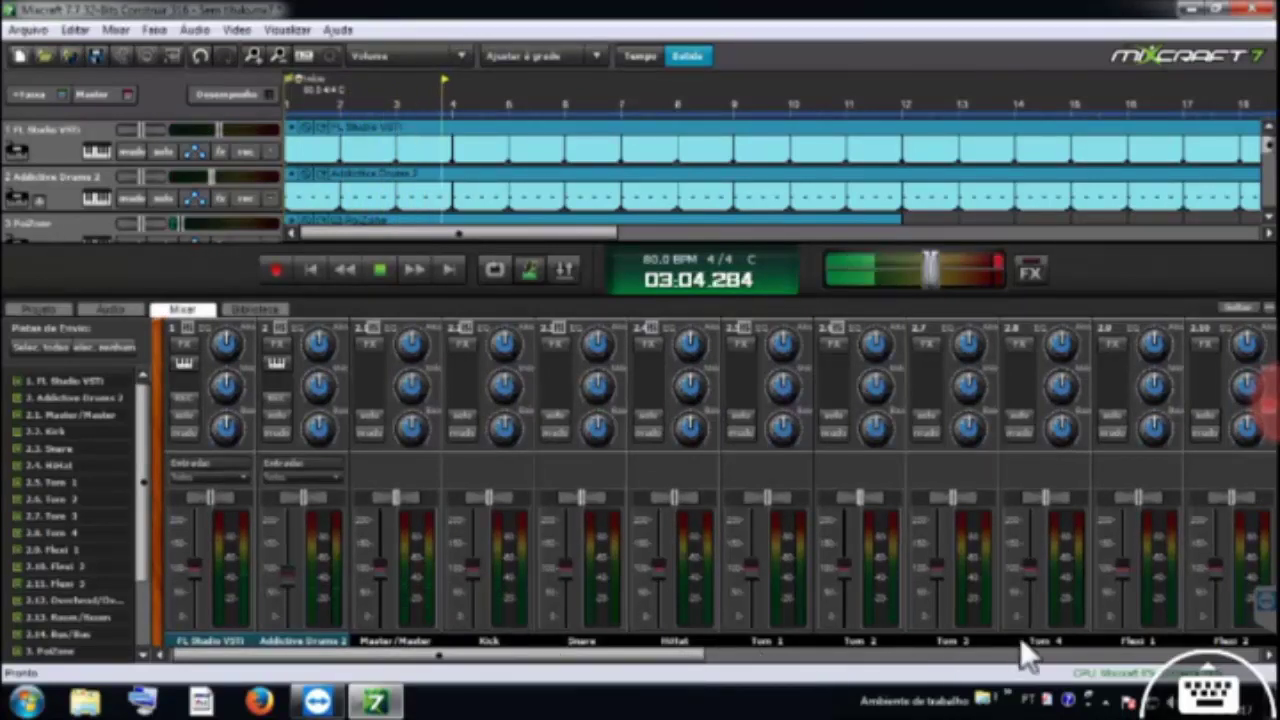
left_click(1100, 655)
scroll(1111, 630, "down", 2)
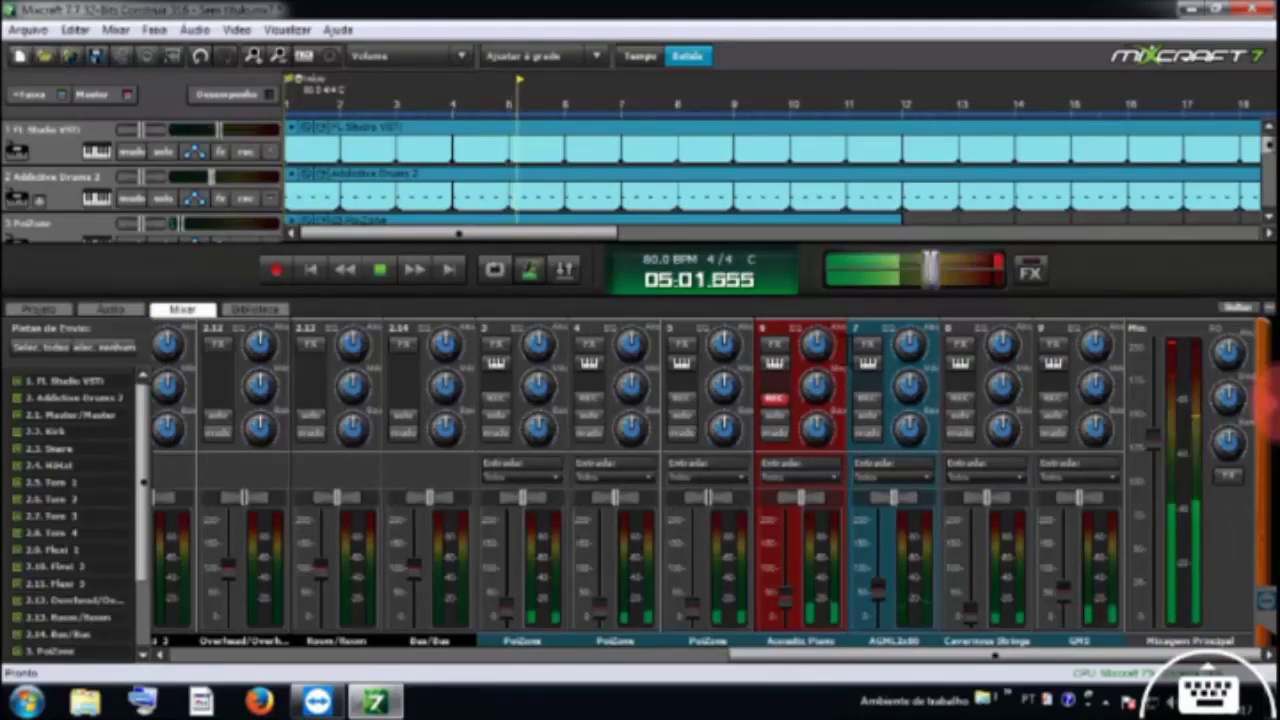
left_click(1266, 310)
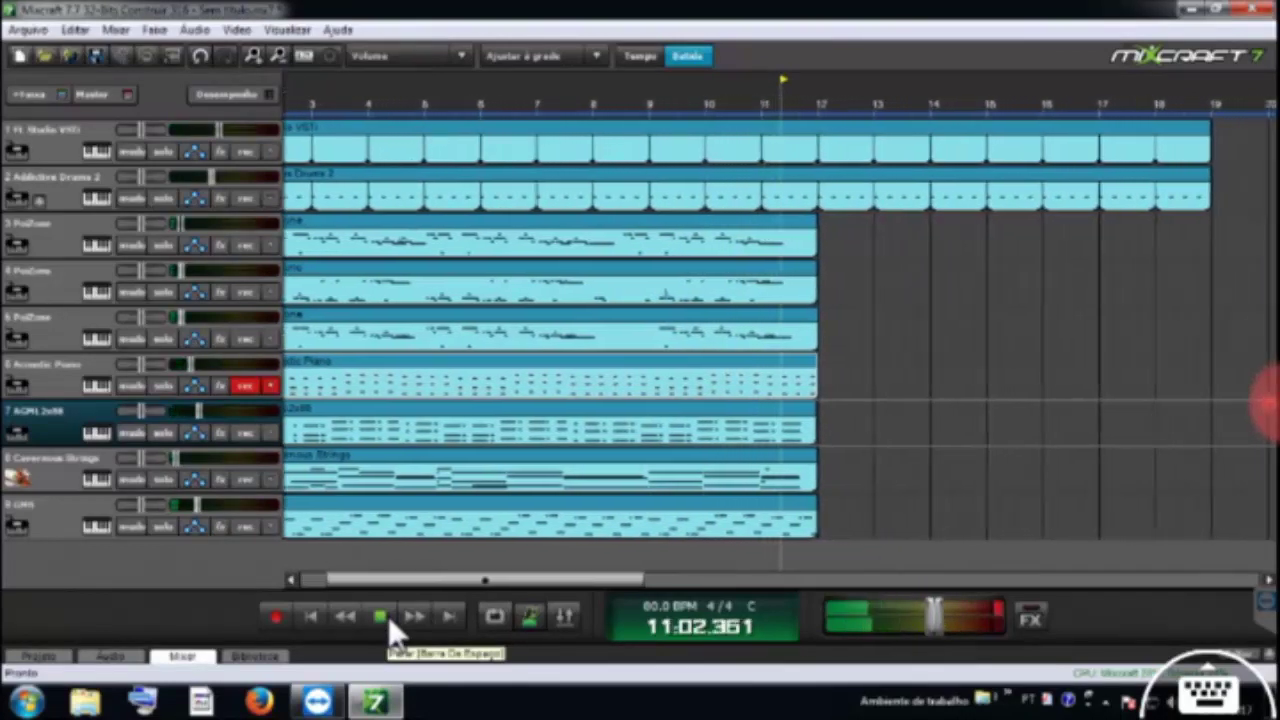
key("space")
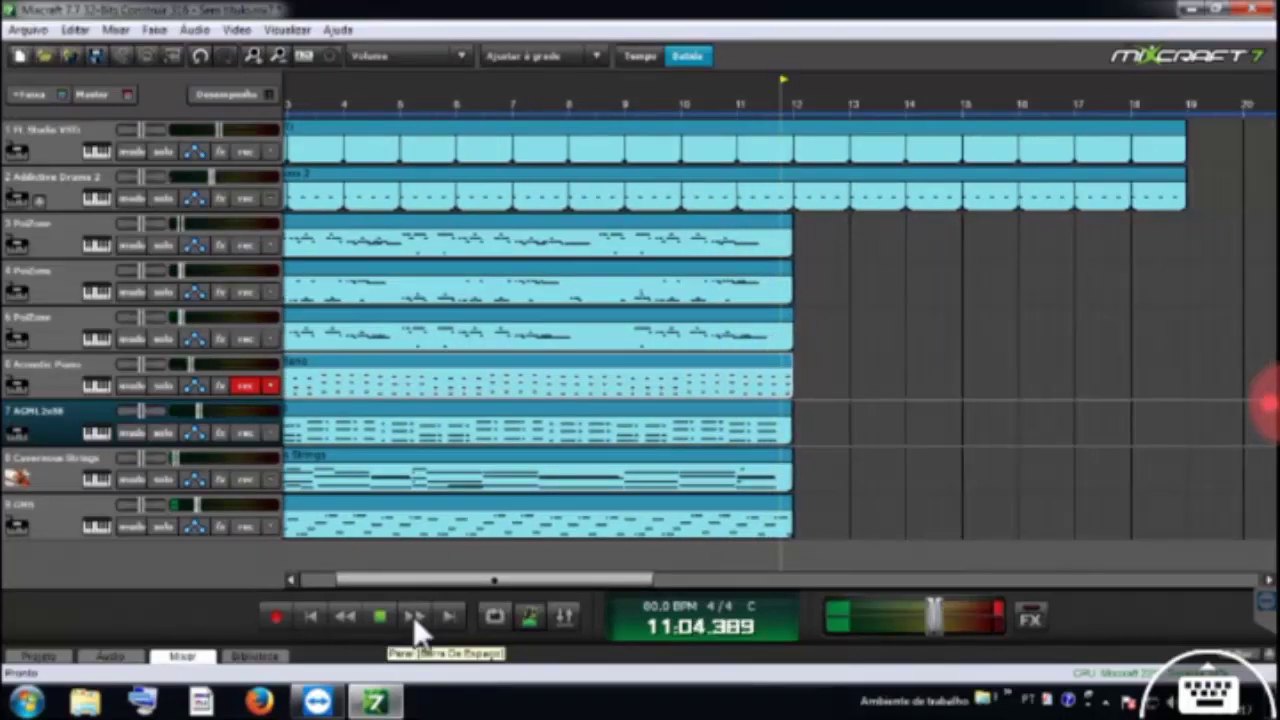
left_click(433, 626)
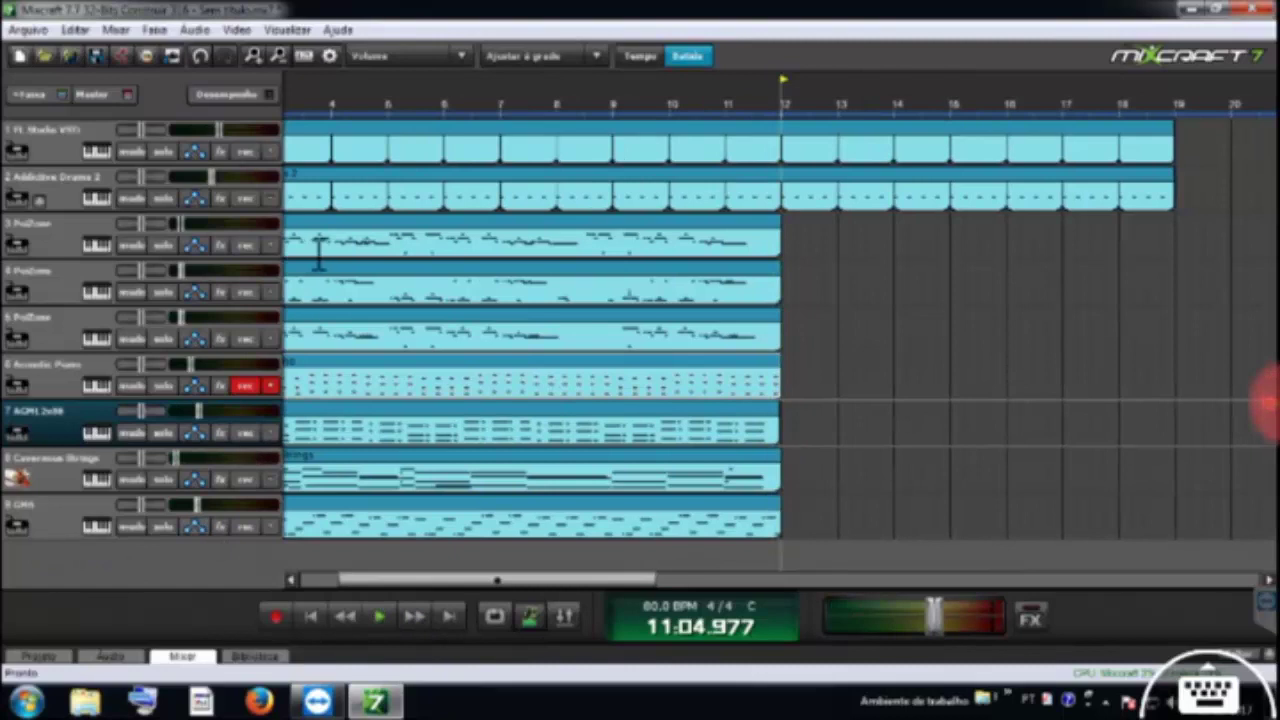
left_click(336, 31)
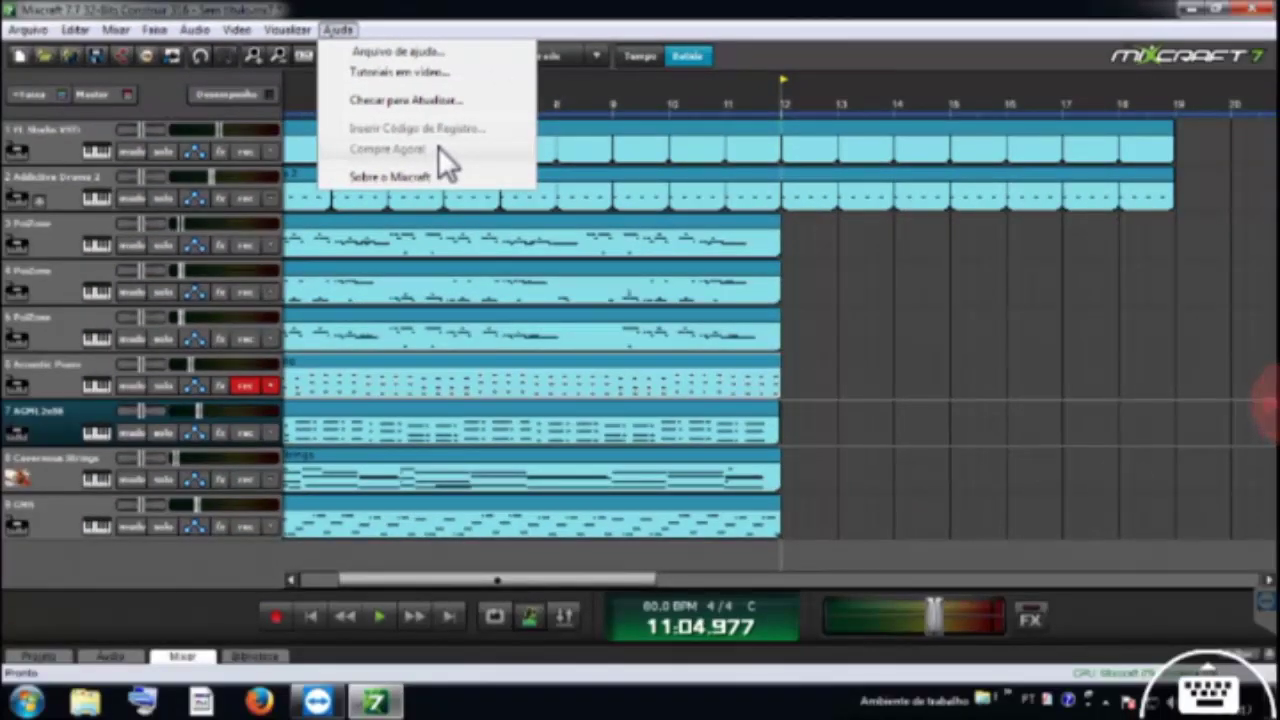
left_click(1235, 403)
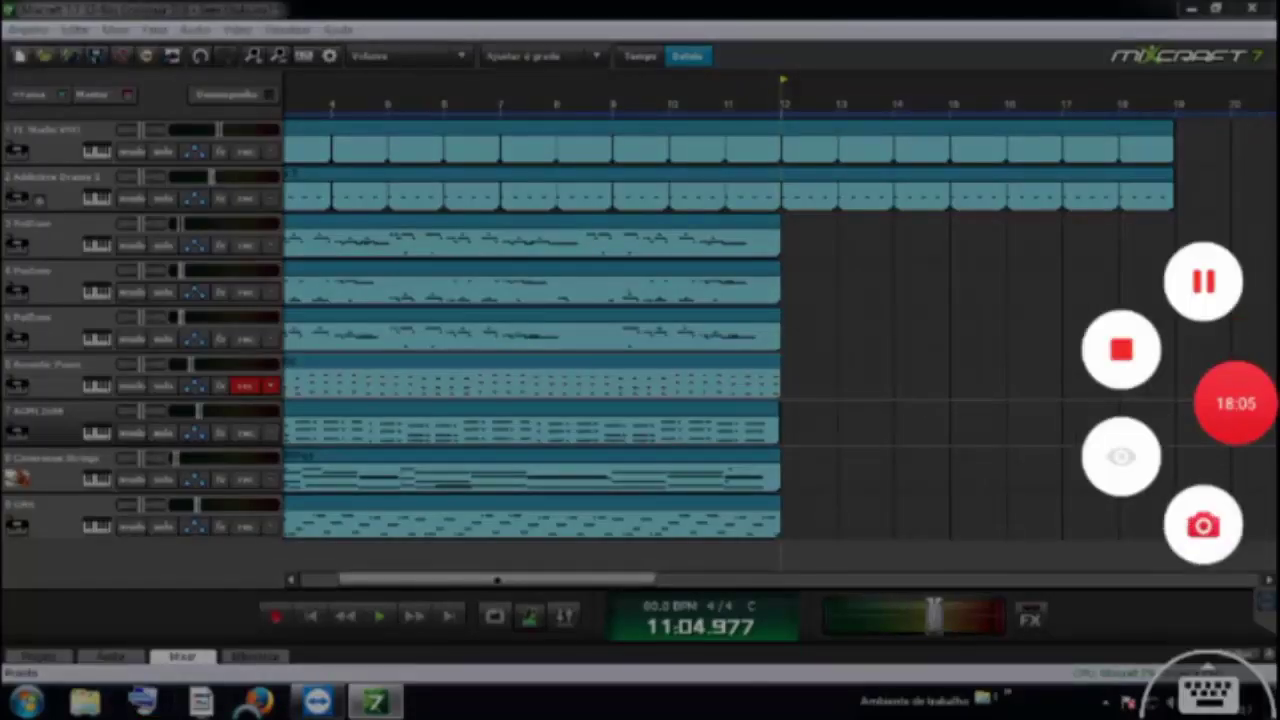